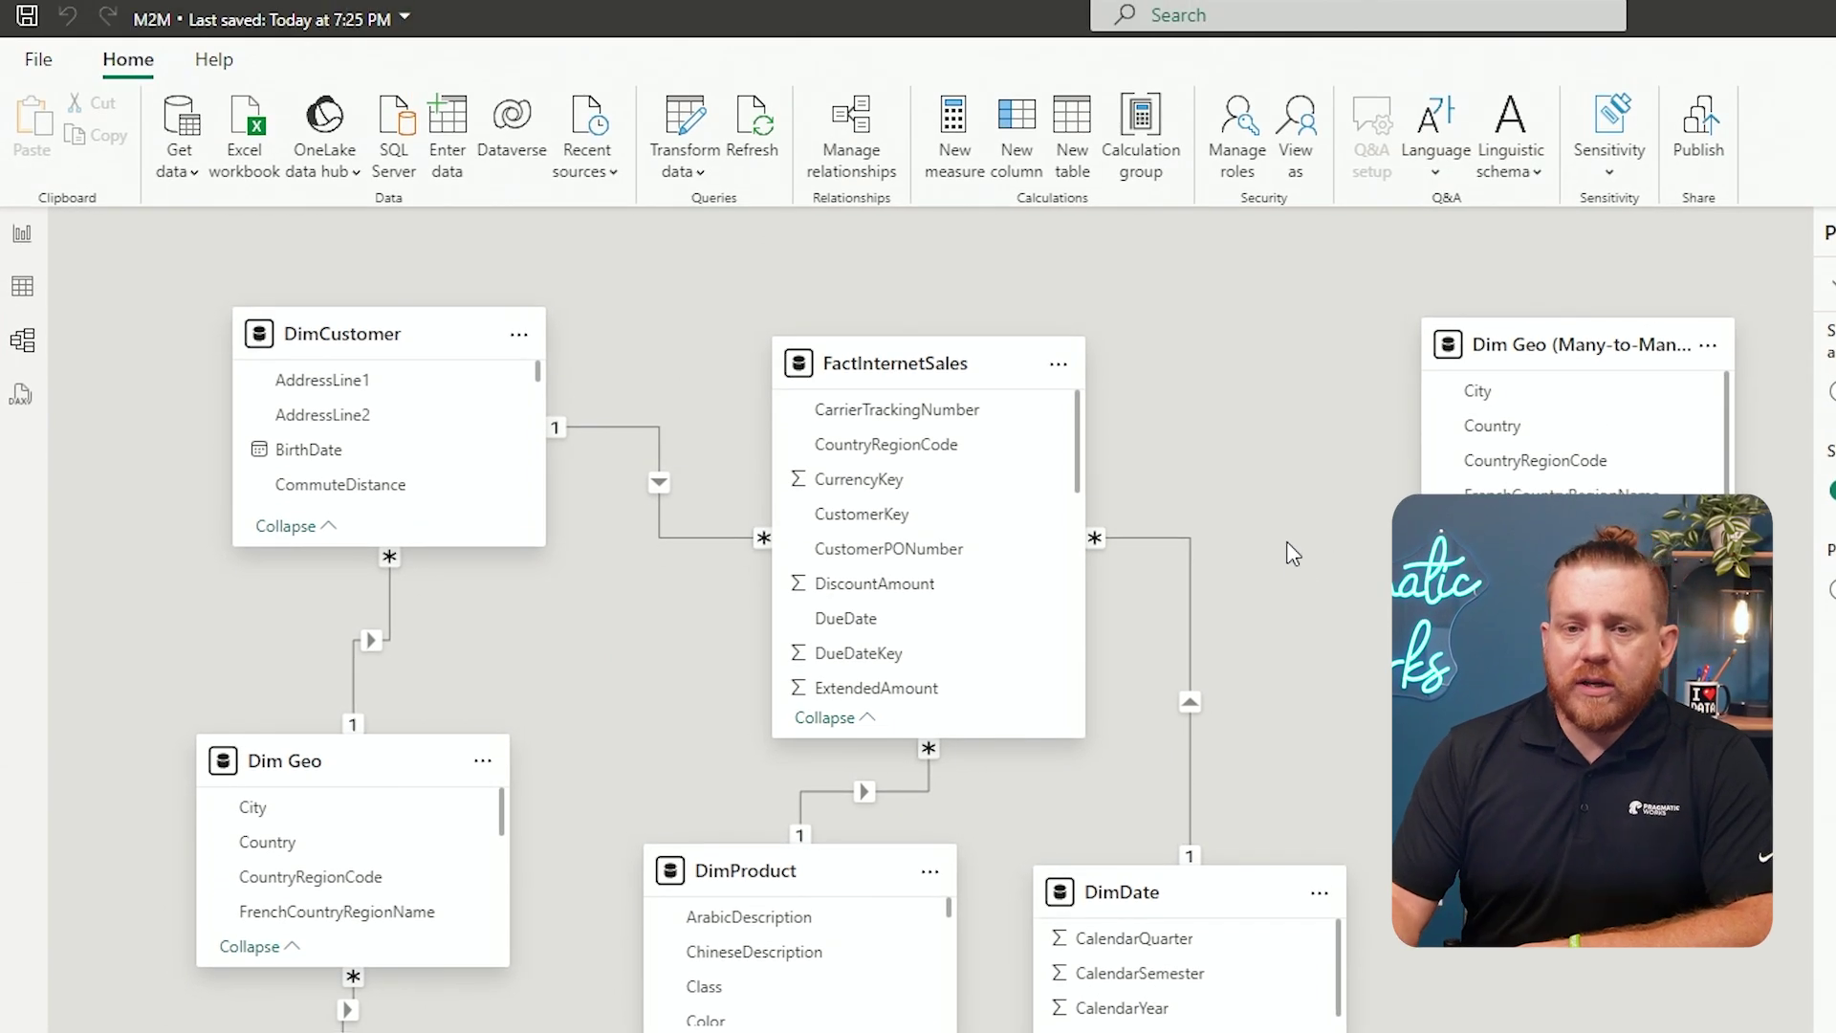
Review the rows of the Dim Geo, Dim Geo (Many-to-Many), DimCustomer and FactInternetSales tables
click(22, 286)
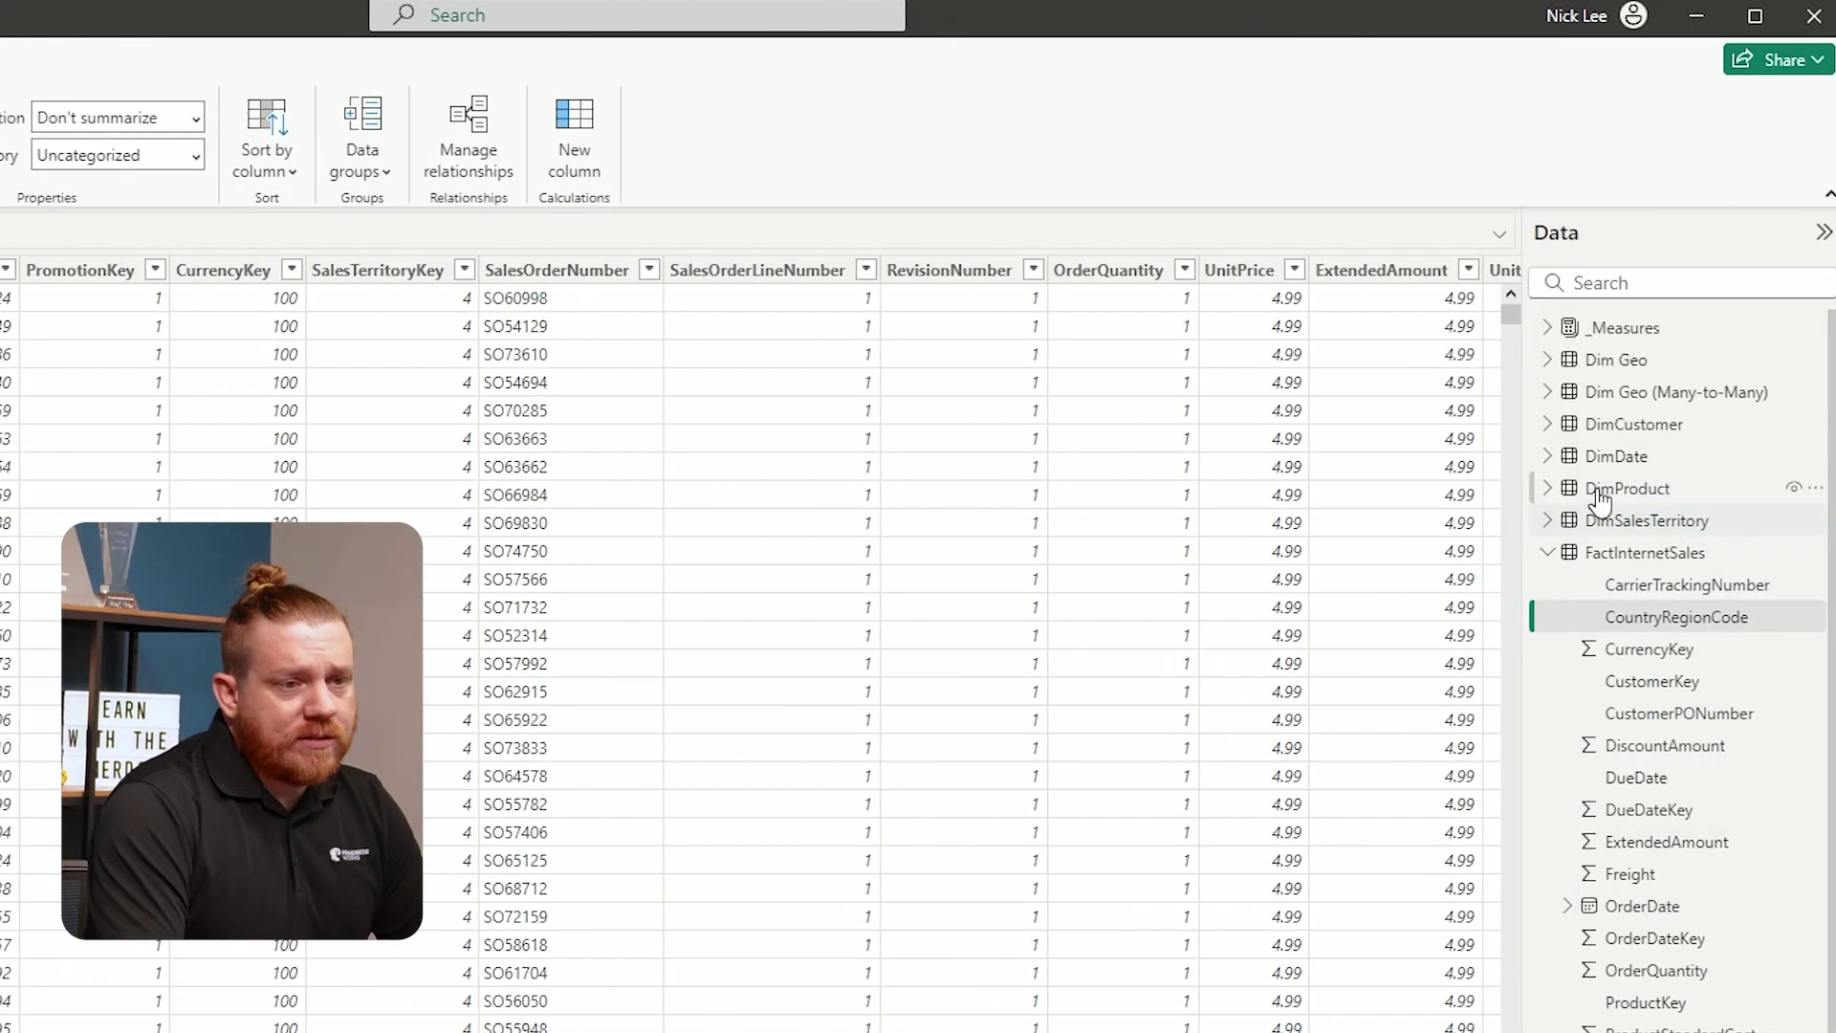
click(1618, 361)
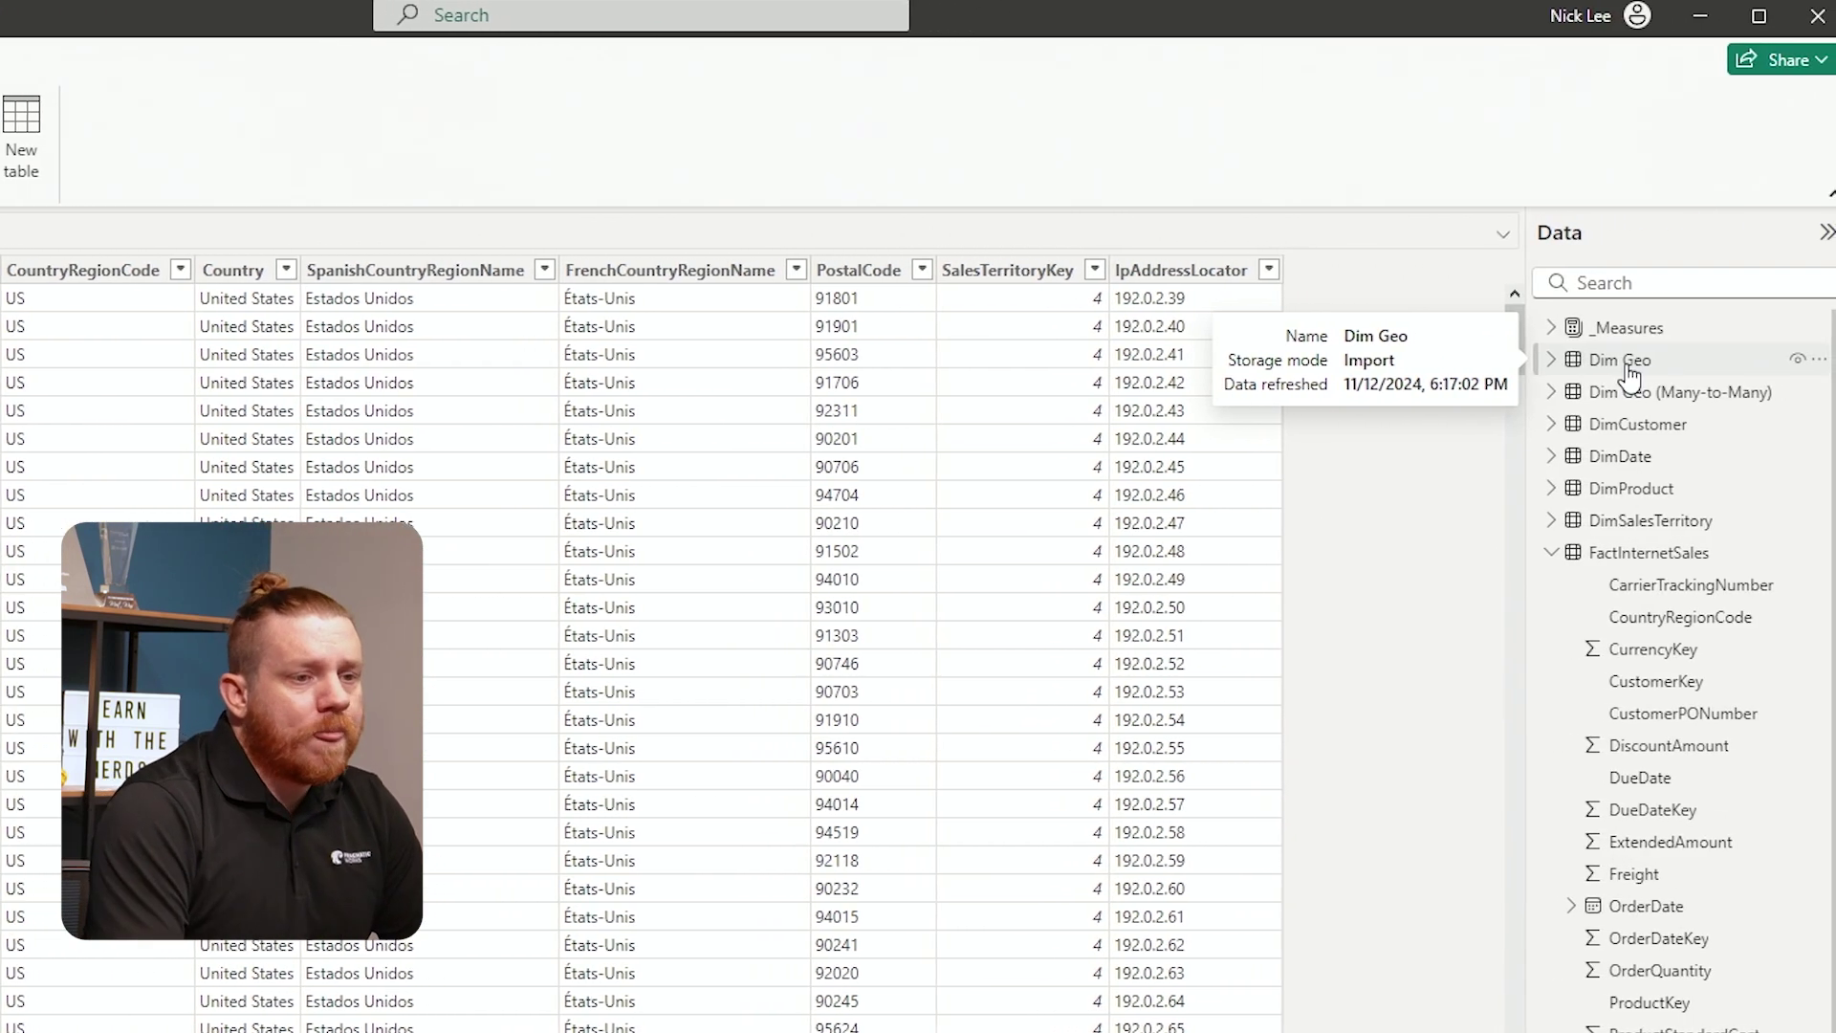
click(1634, 397)
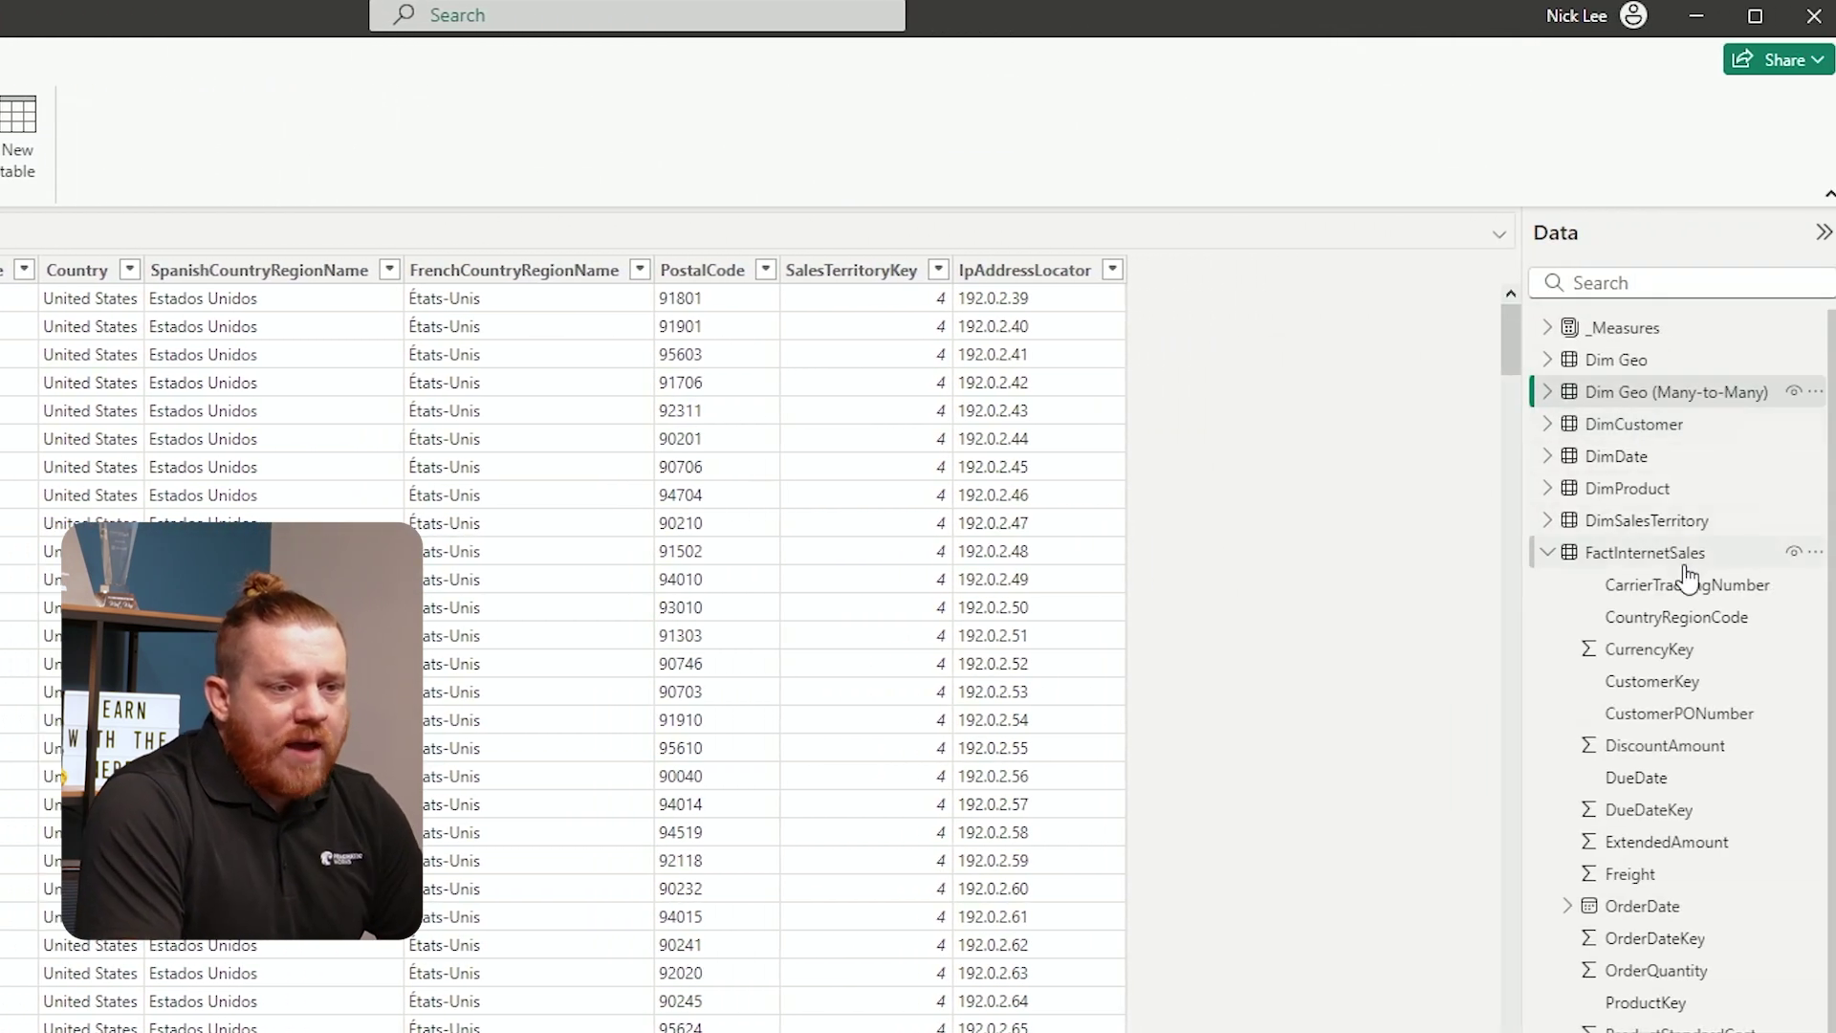
click(1649, 425)
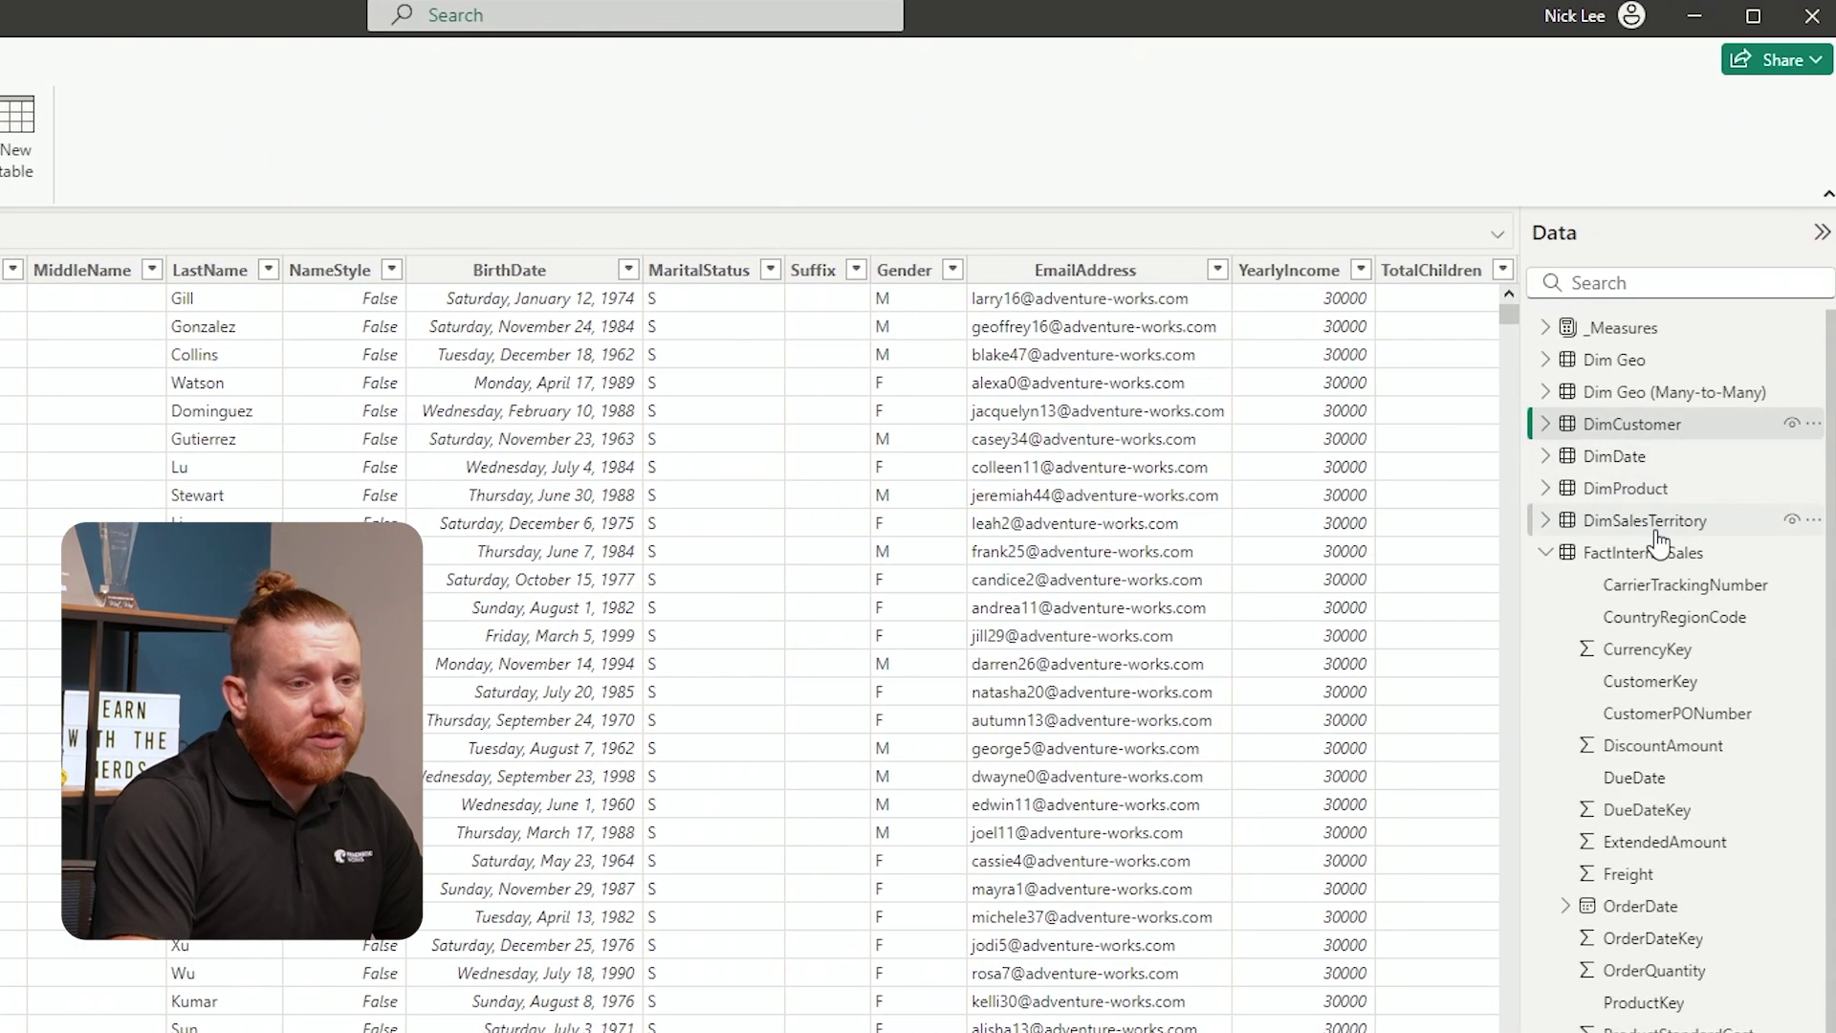
click(1660, 562)
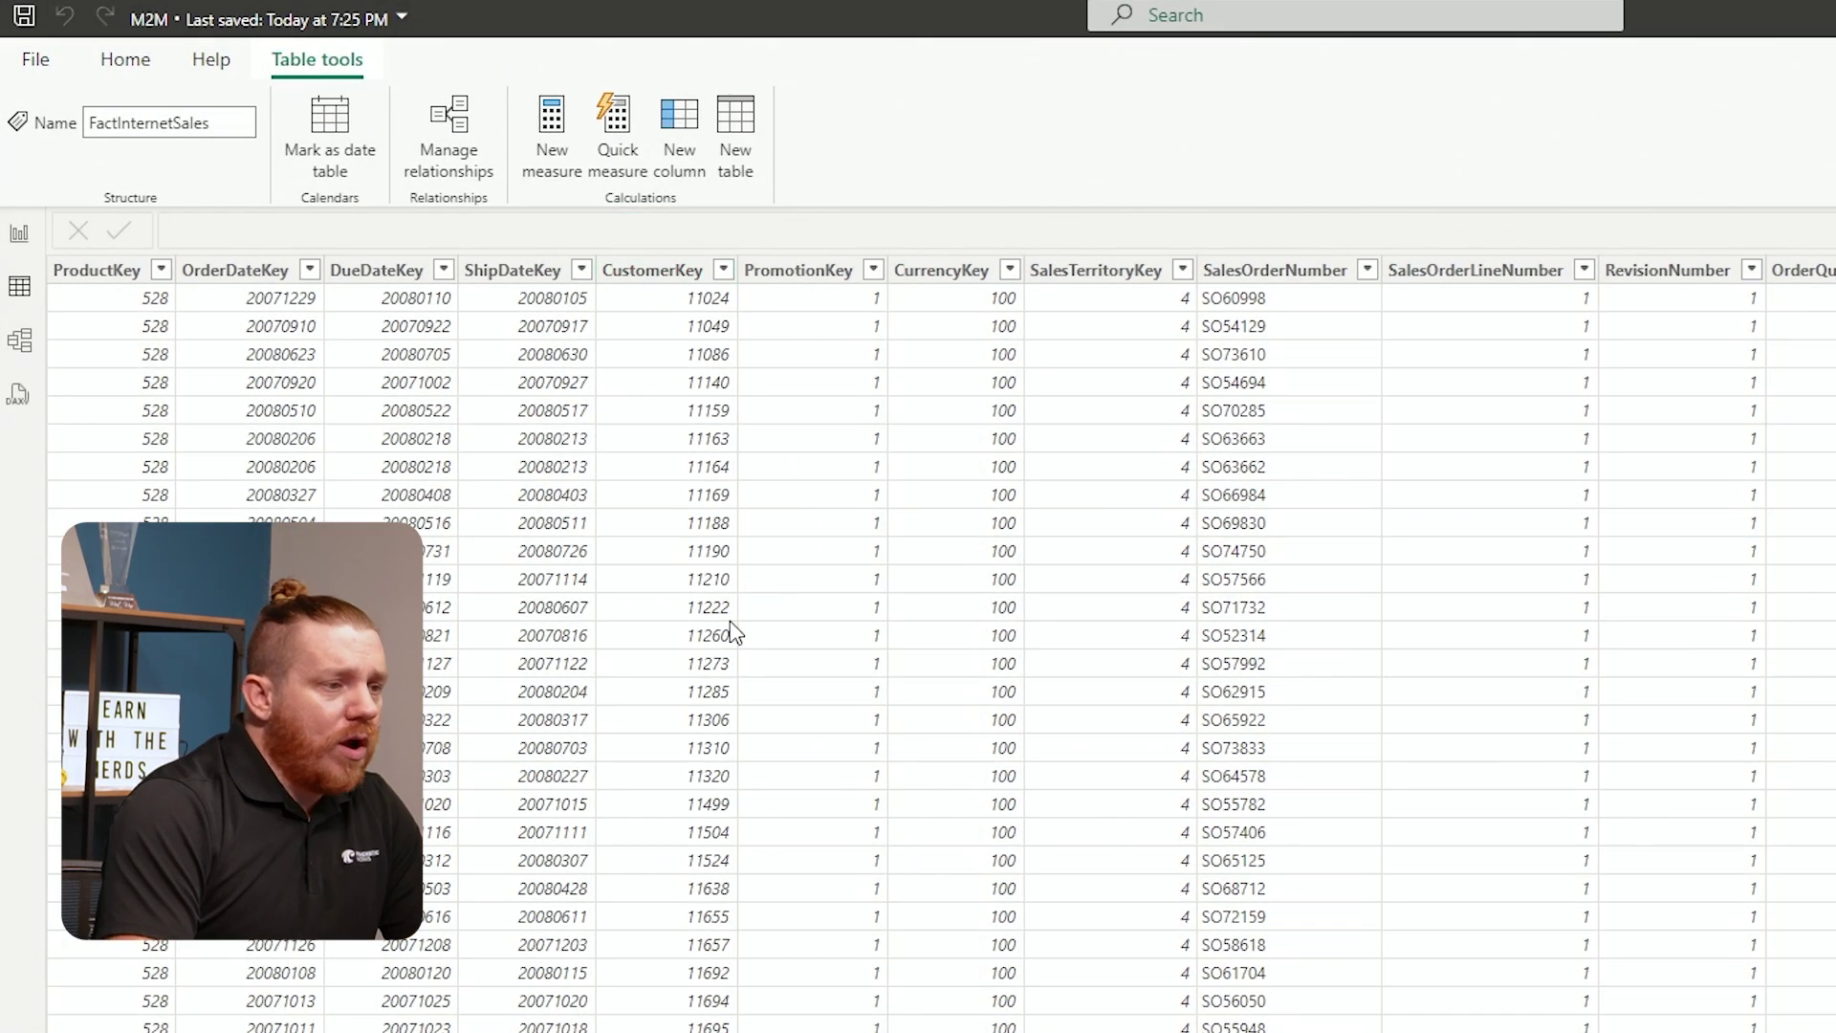
Check the distinct CountryRegionCode values in the FactInternetSales table without applying a filter
drag(947, 995, 1683, 995)
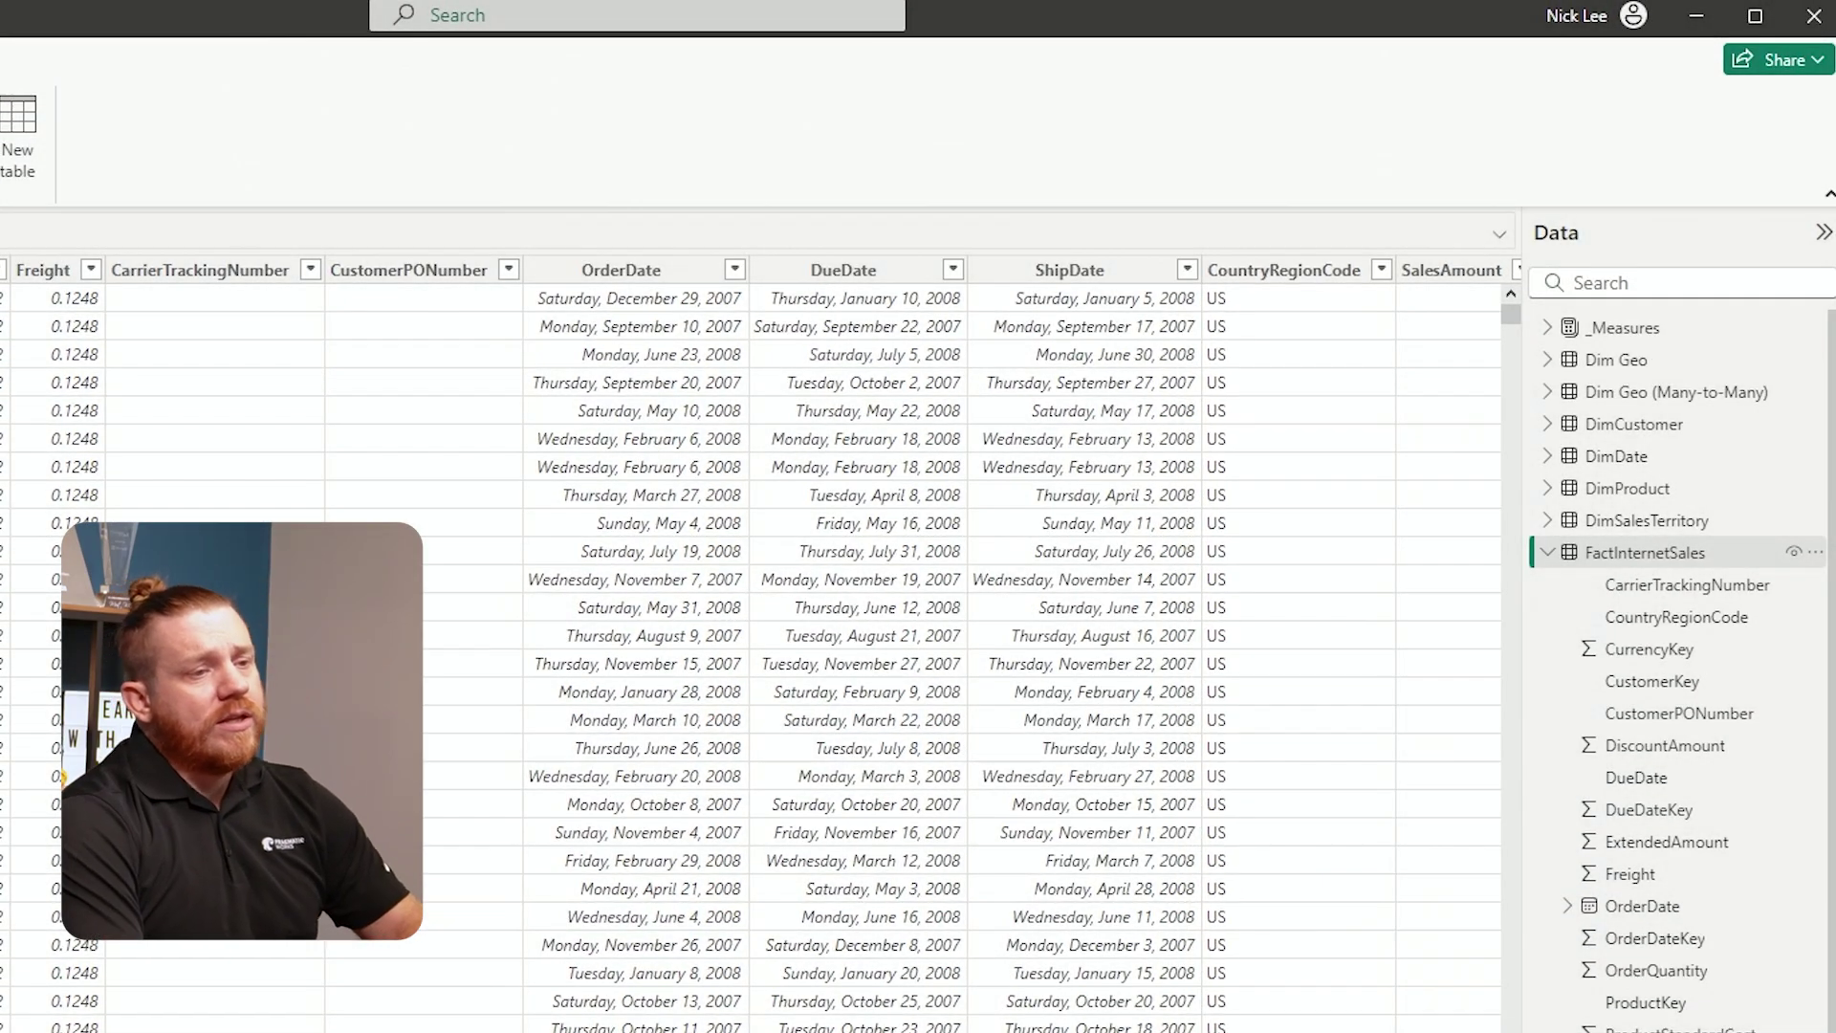
click(1381, 269)
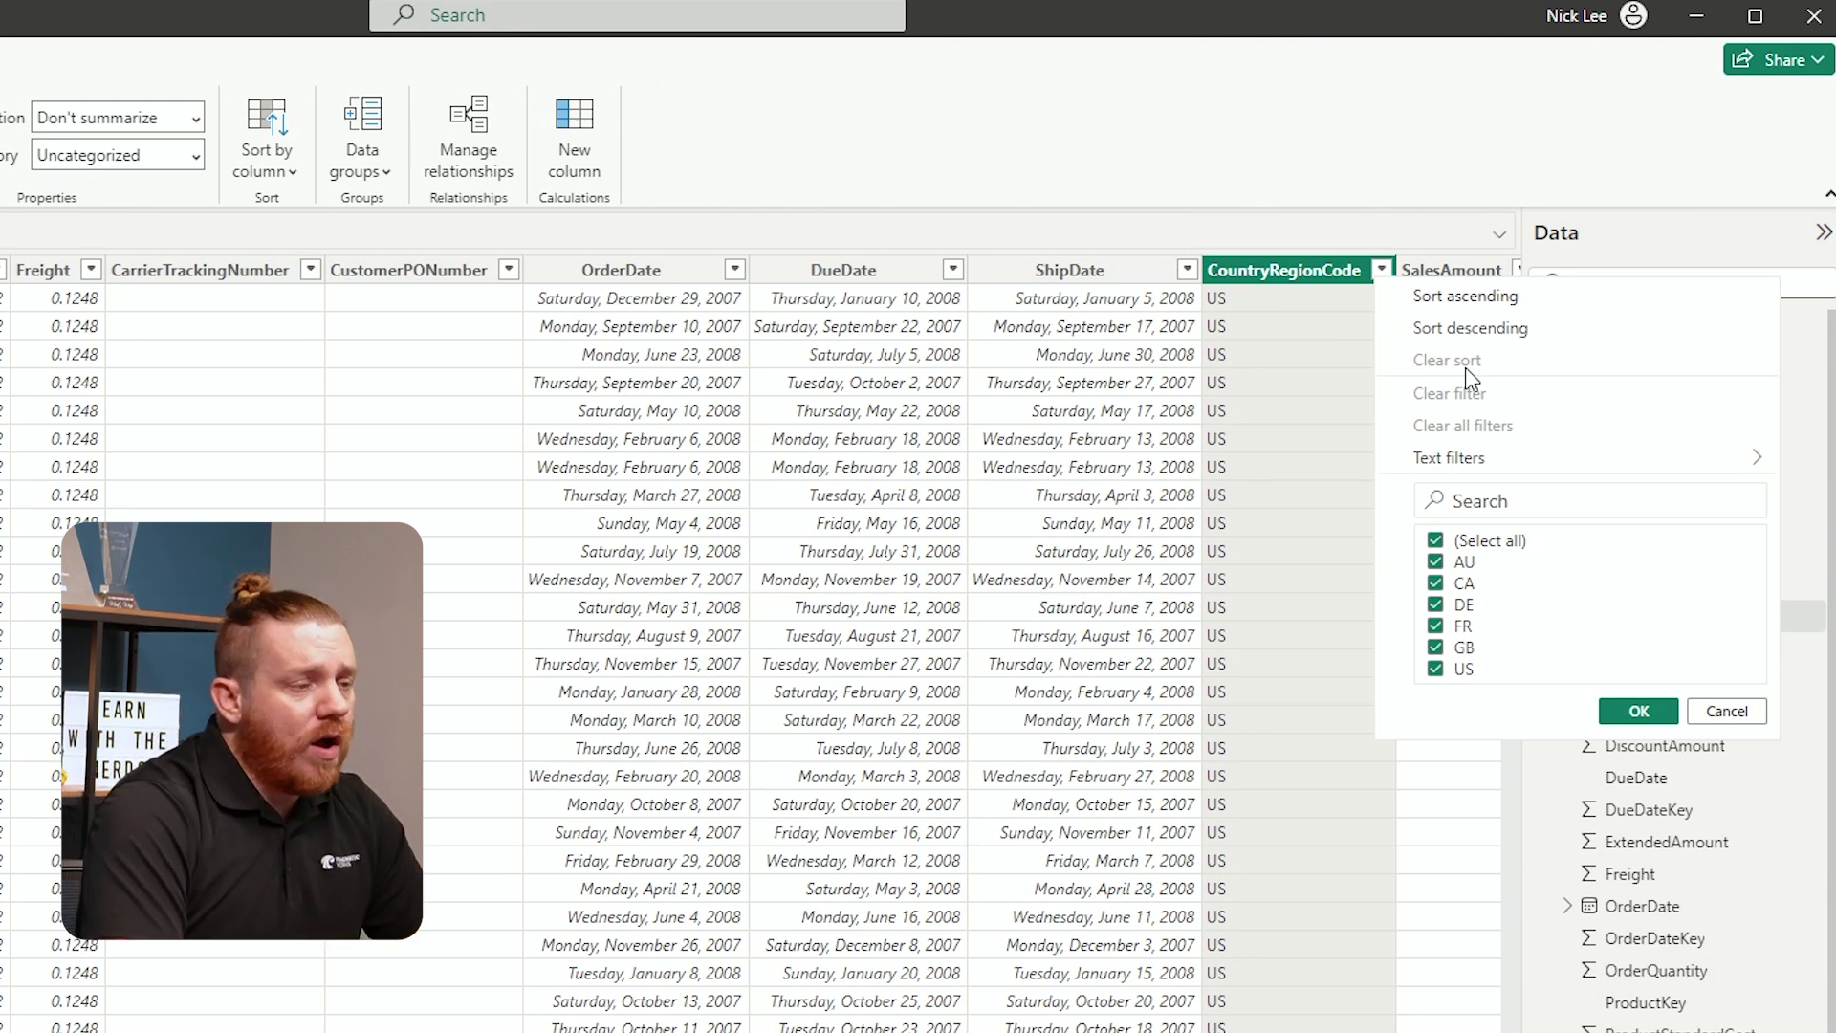
key(Escape)
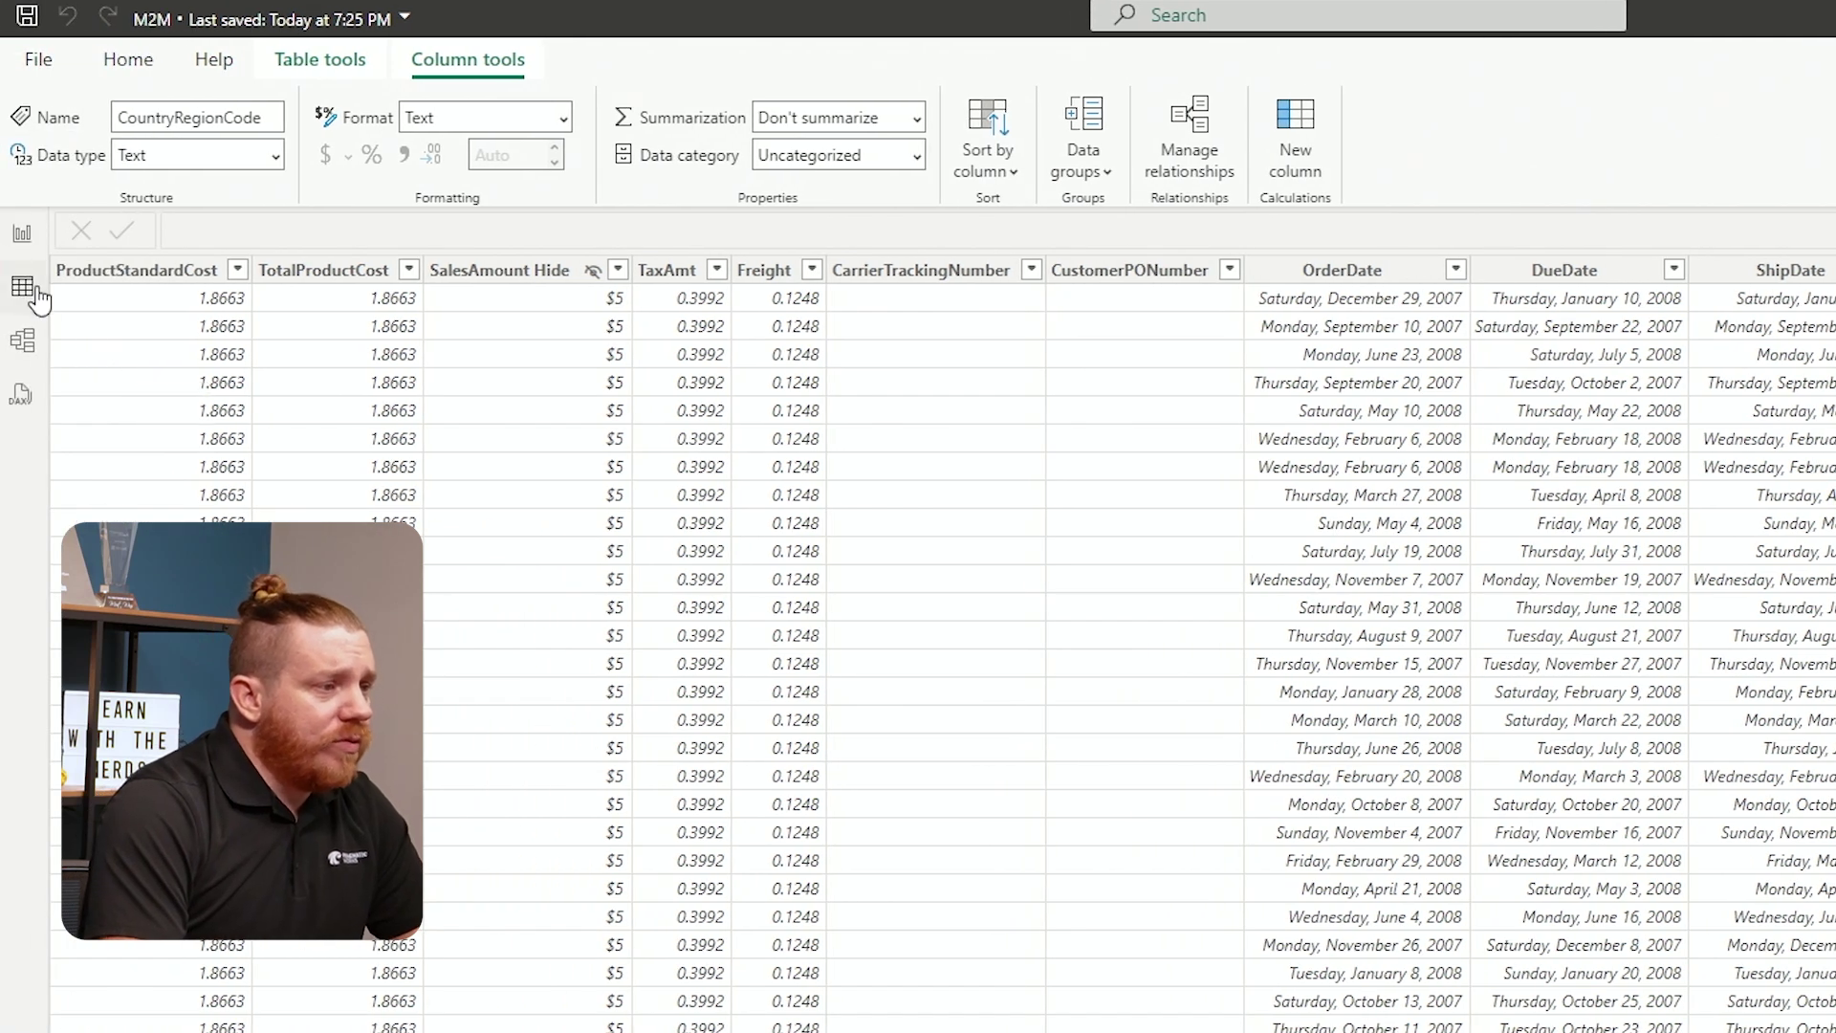
In the model, create a many-to-many relationship from Dim Geo (Many-to-Many) to FactInternetSales on CountryRegionCode, with cross-filtering in both directions
click(25, 342)
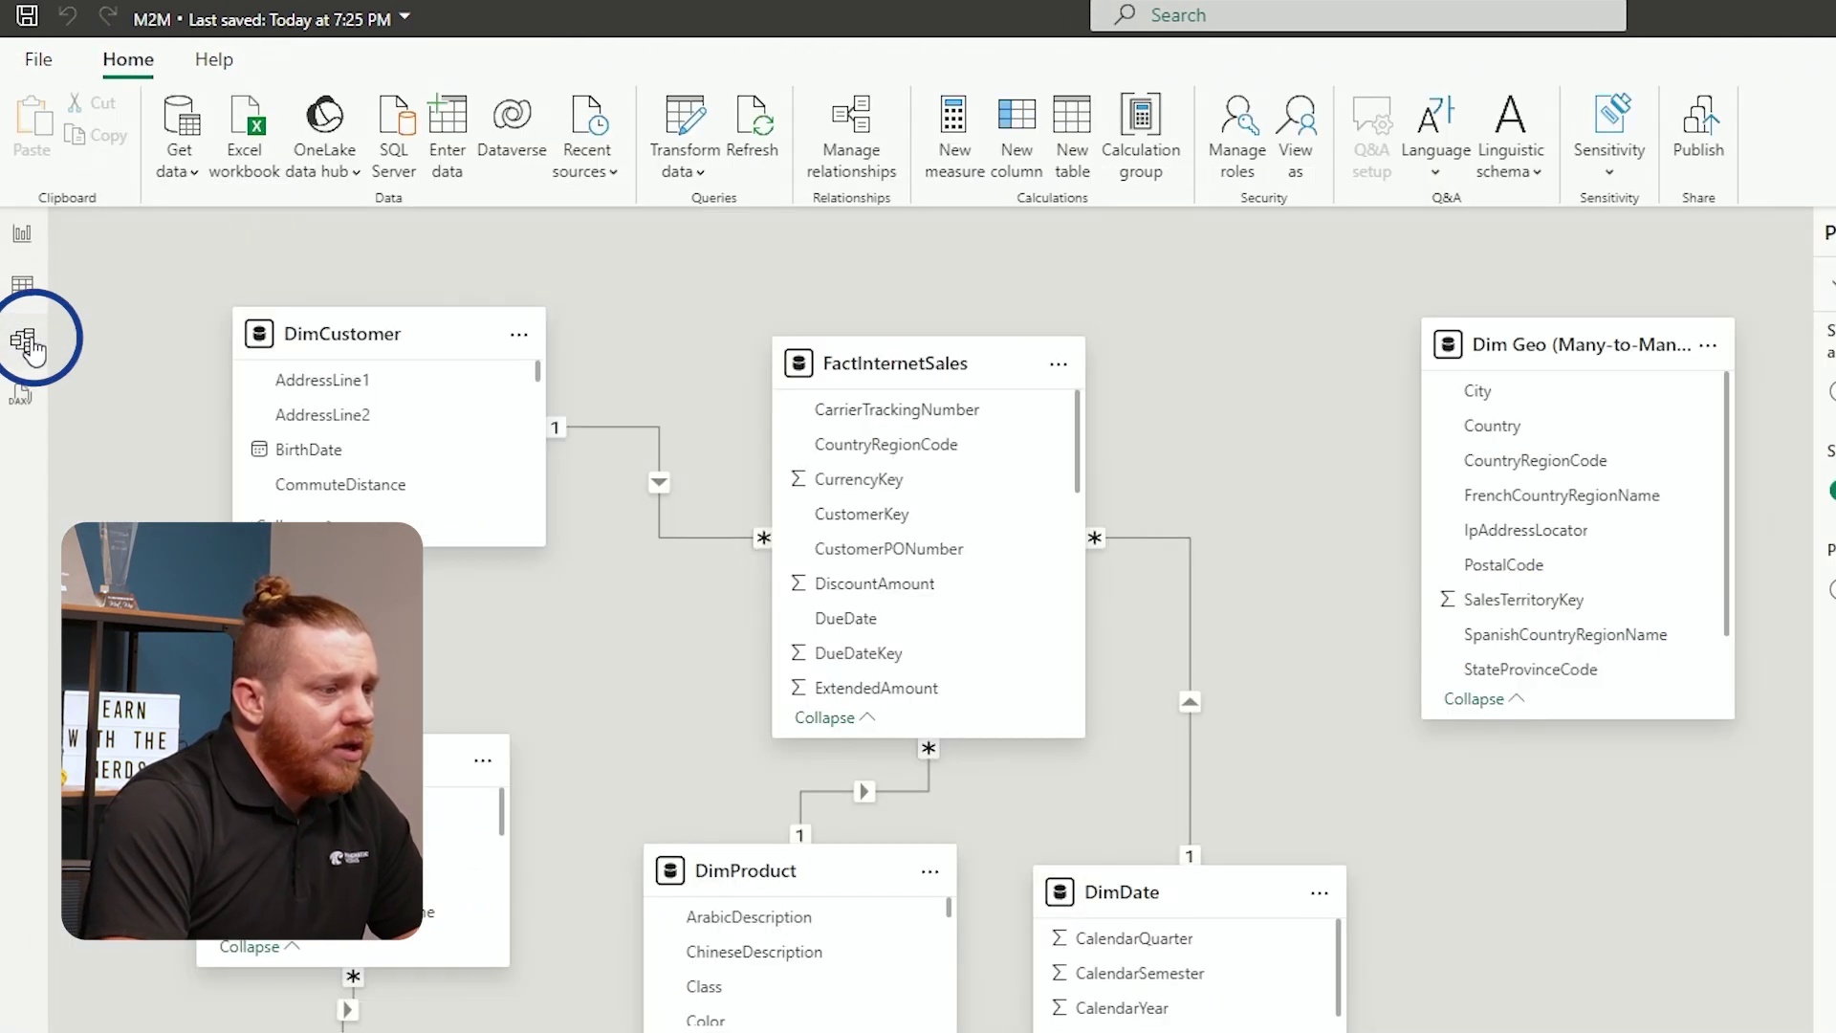
click(1543, 340)
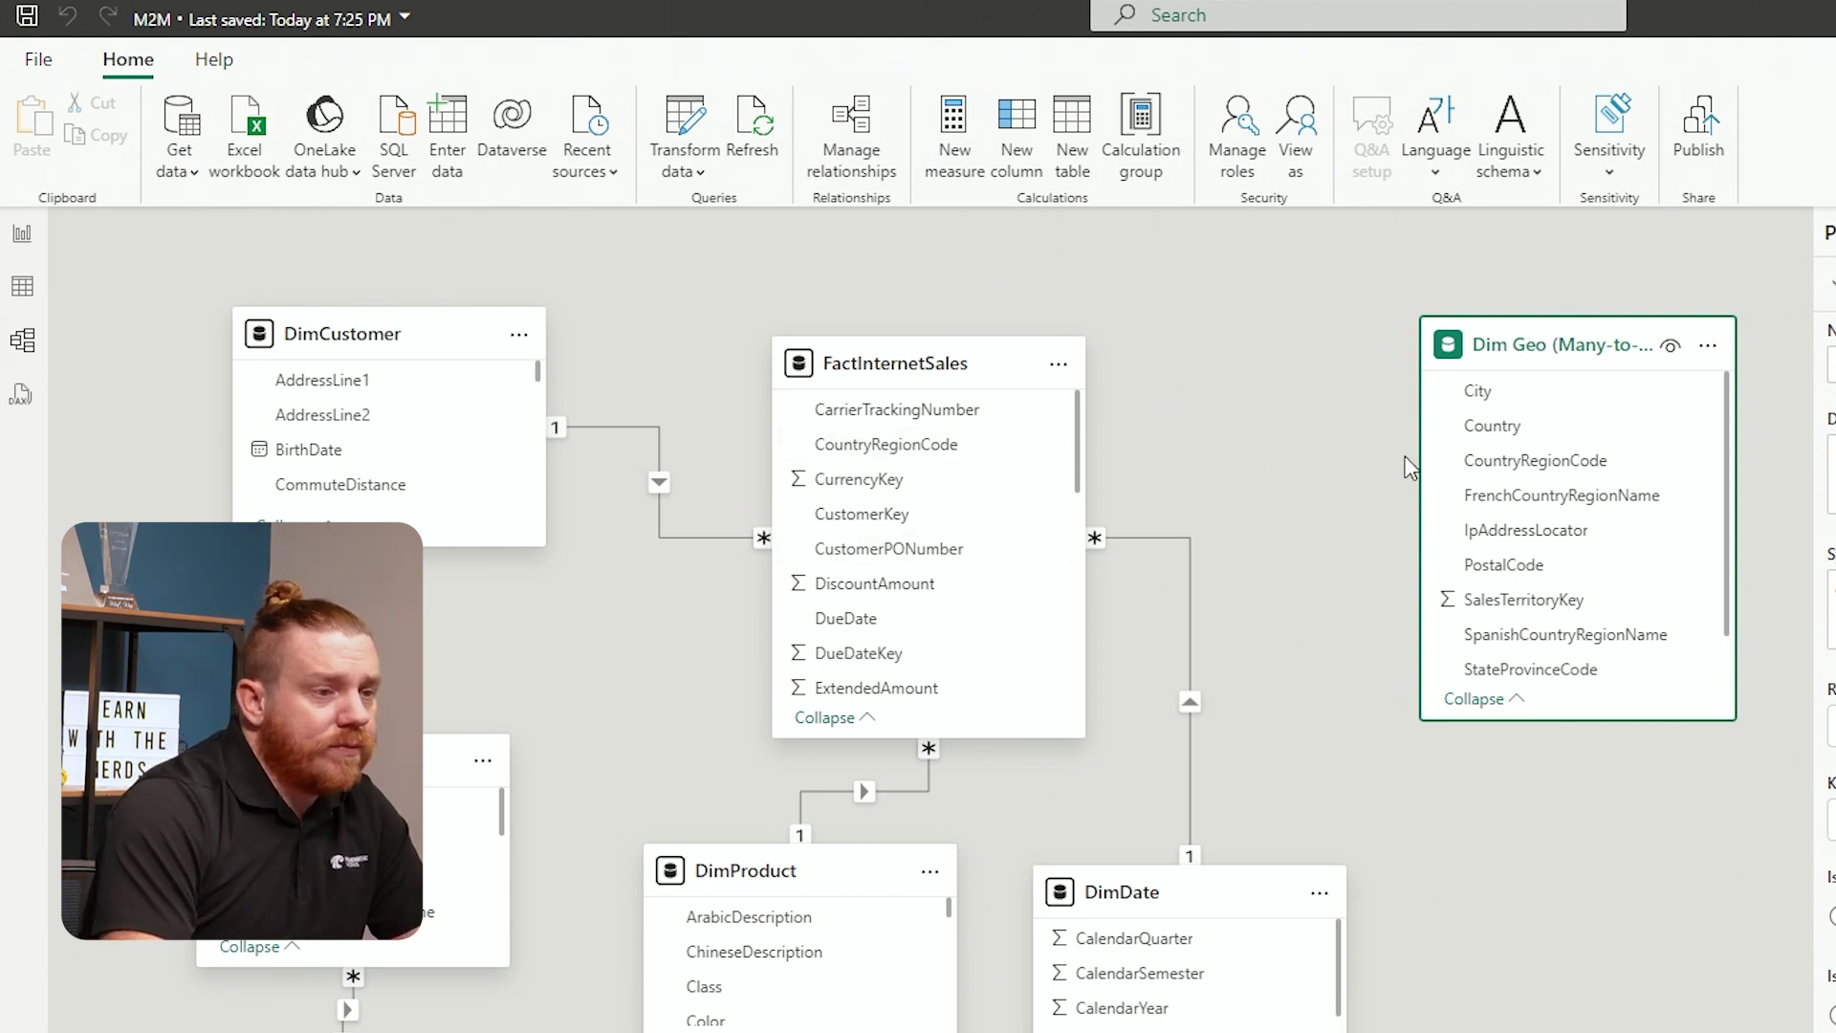
drag(1551, 472, 975, 444)
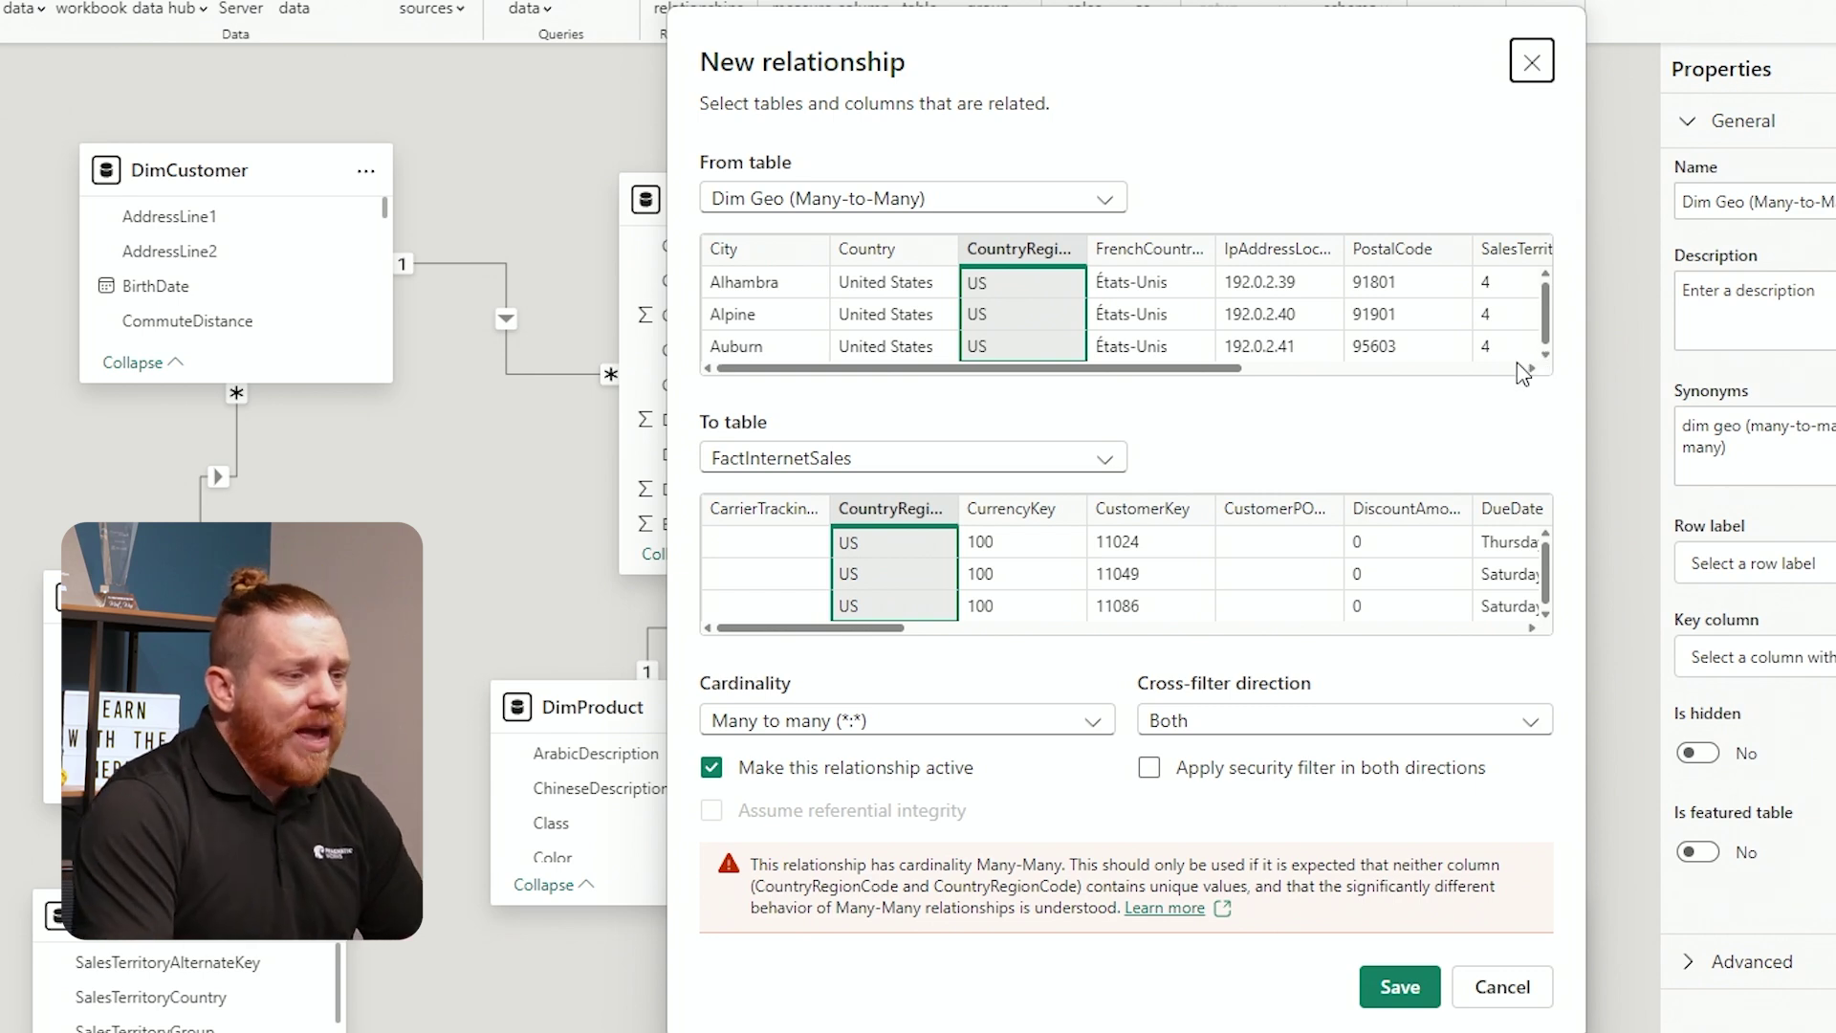
click(1399, 987)
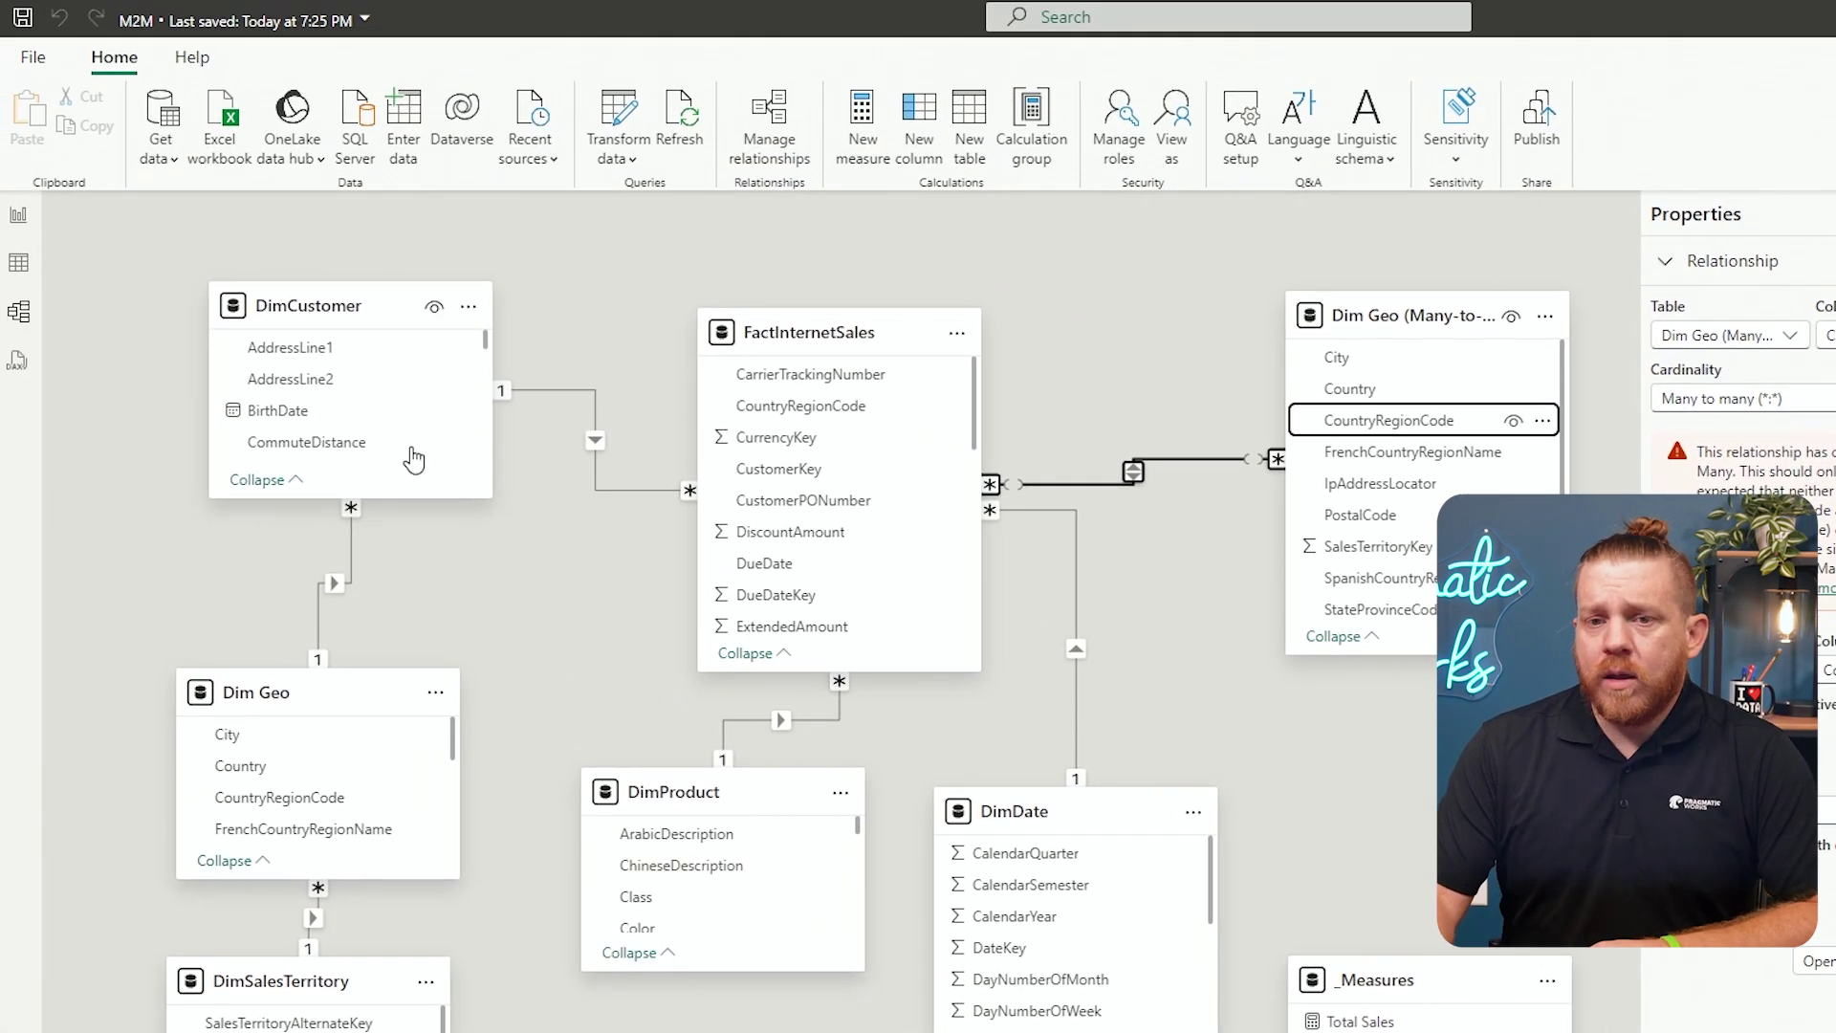
On the report page, compare the fields used by the One-To-Many and Many-To-Many table visuals
click(21, 215)
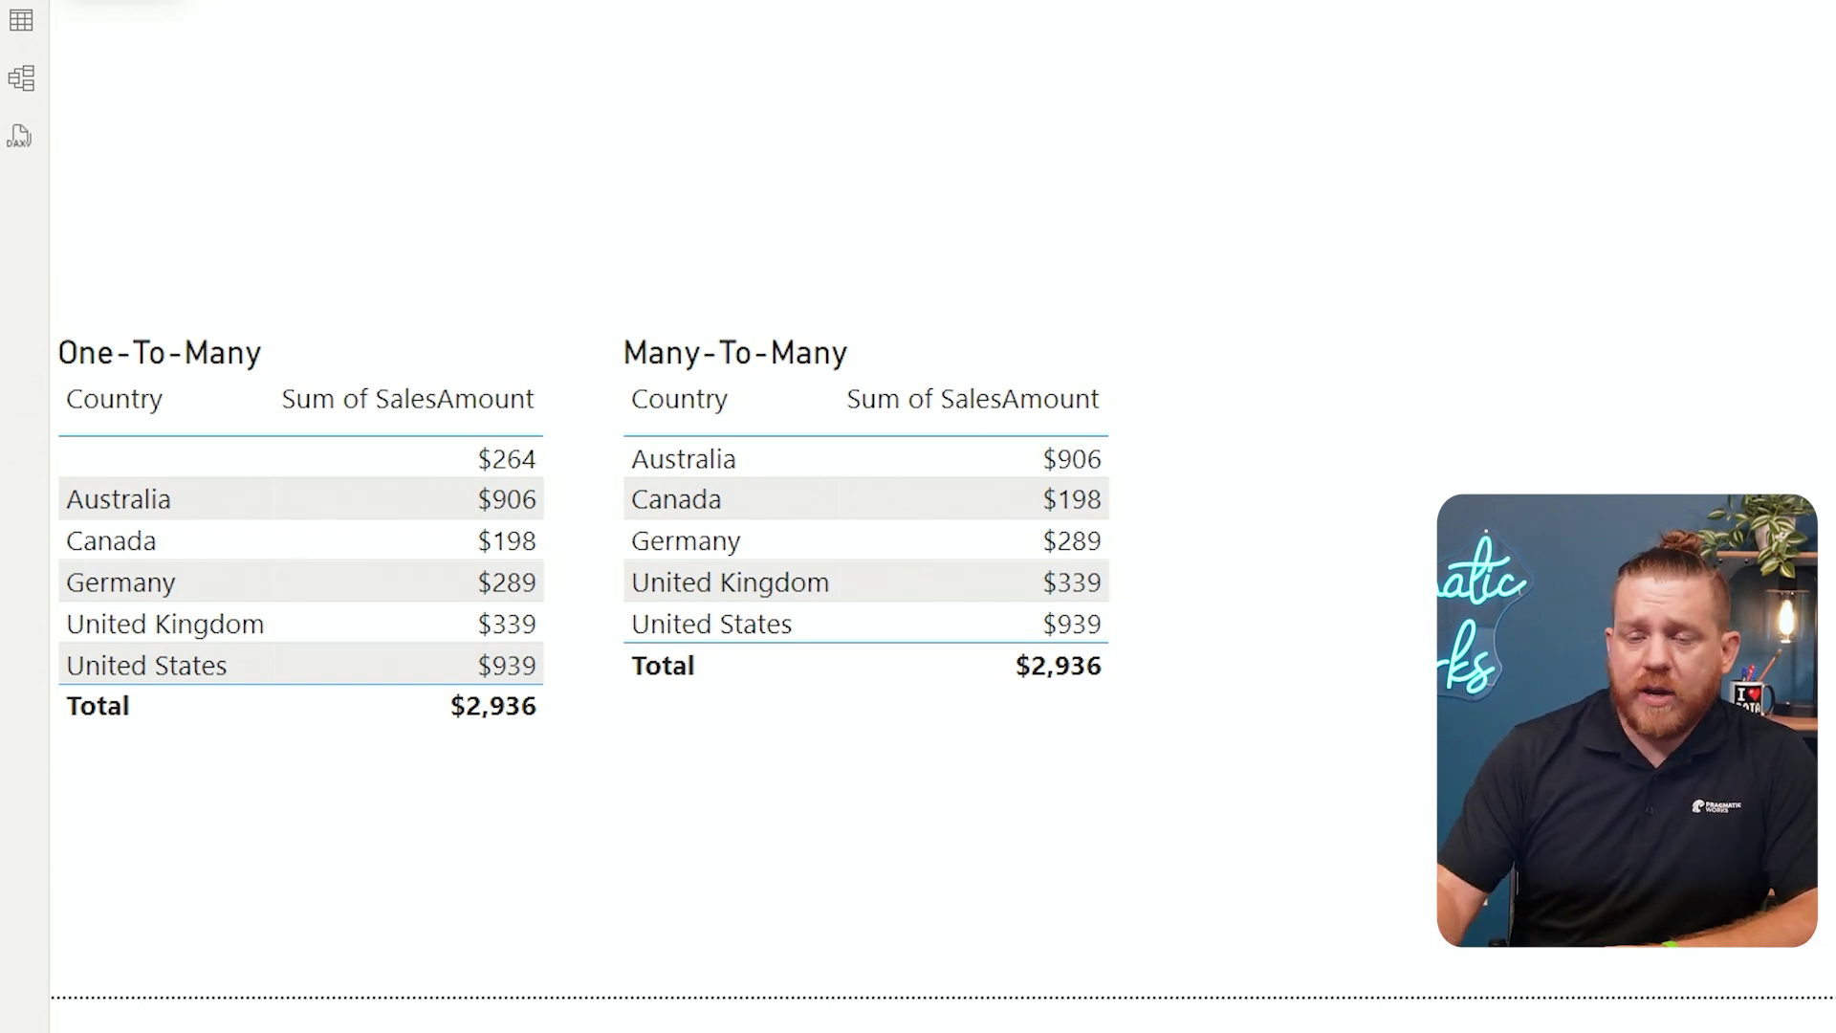
click(323, 740)
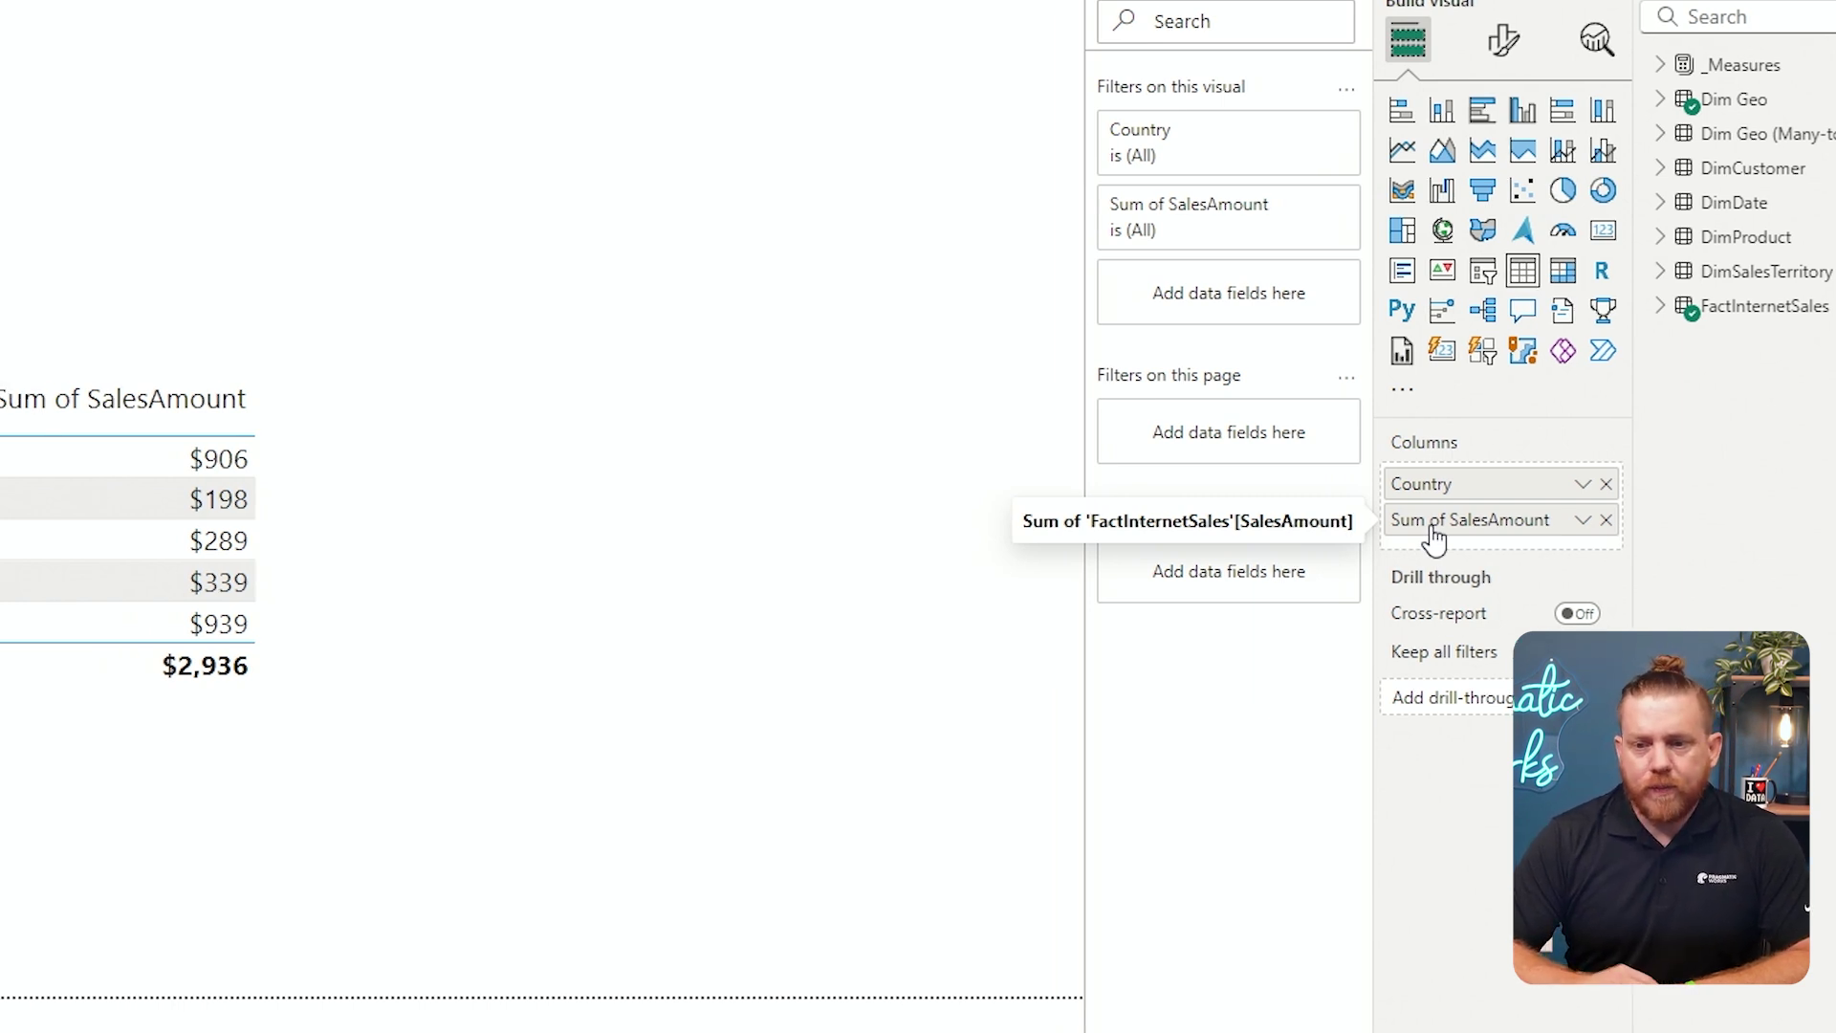
click(764, 507)
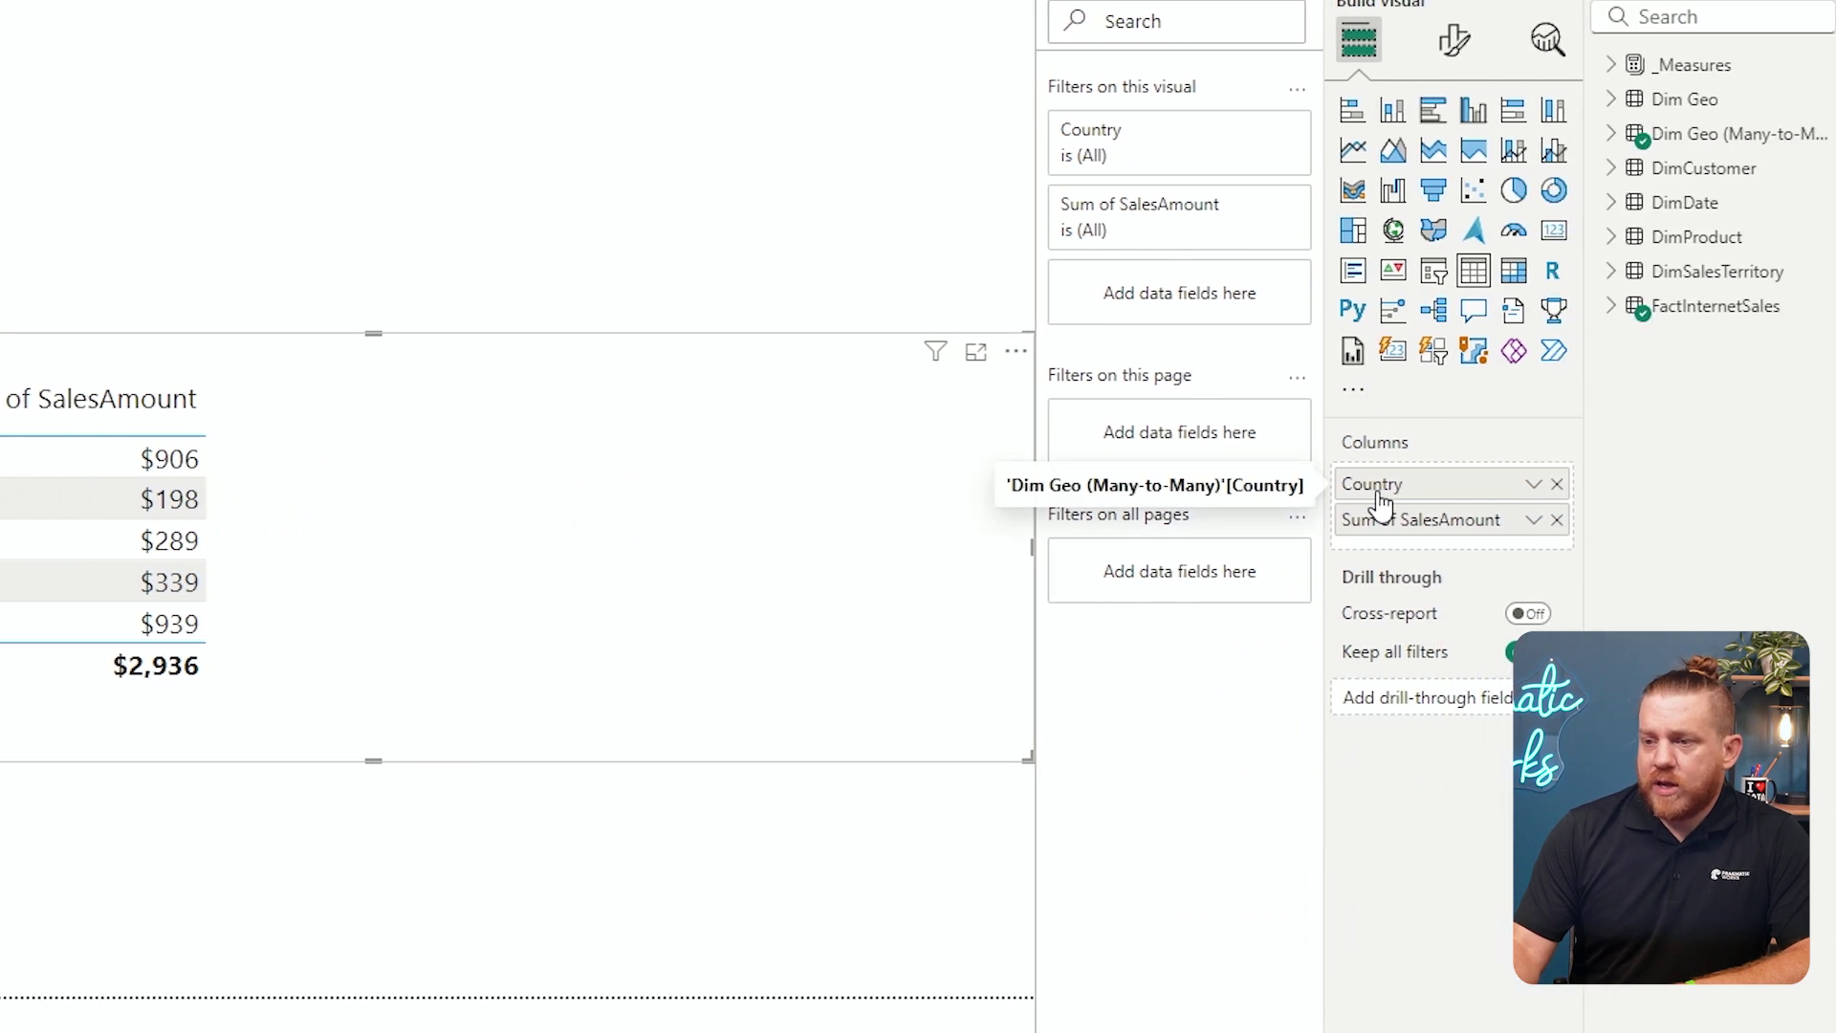
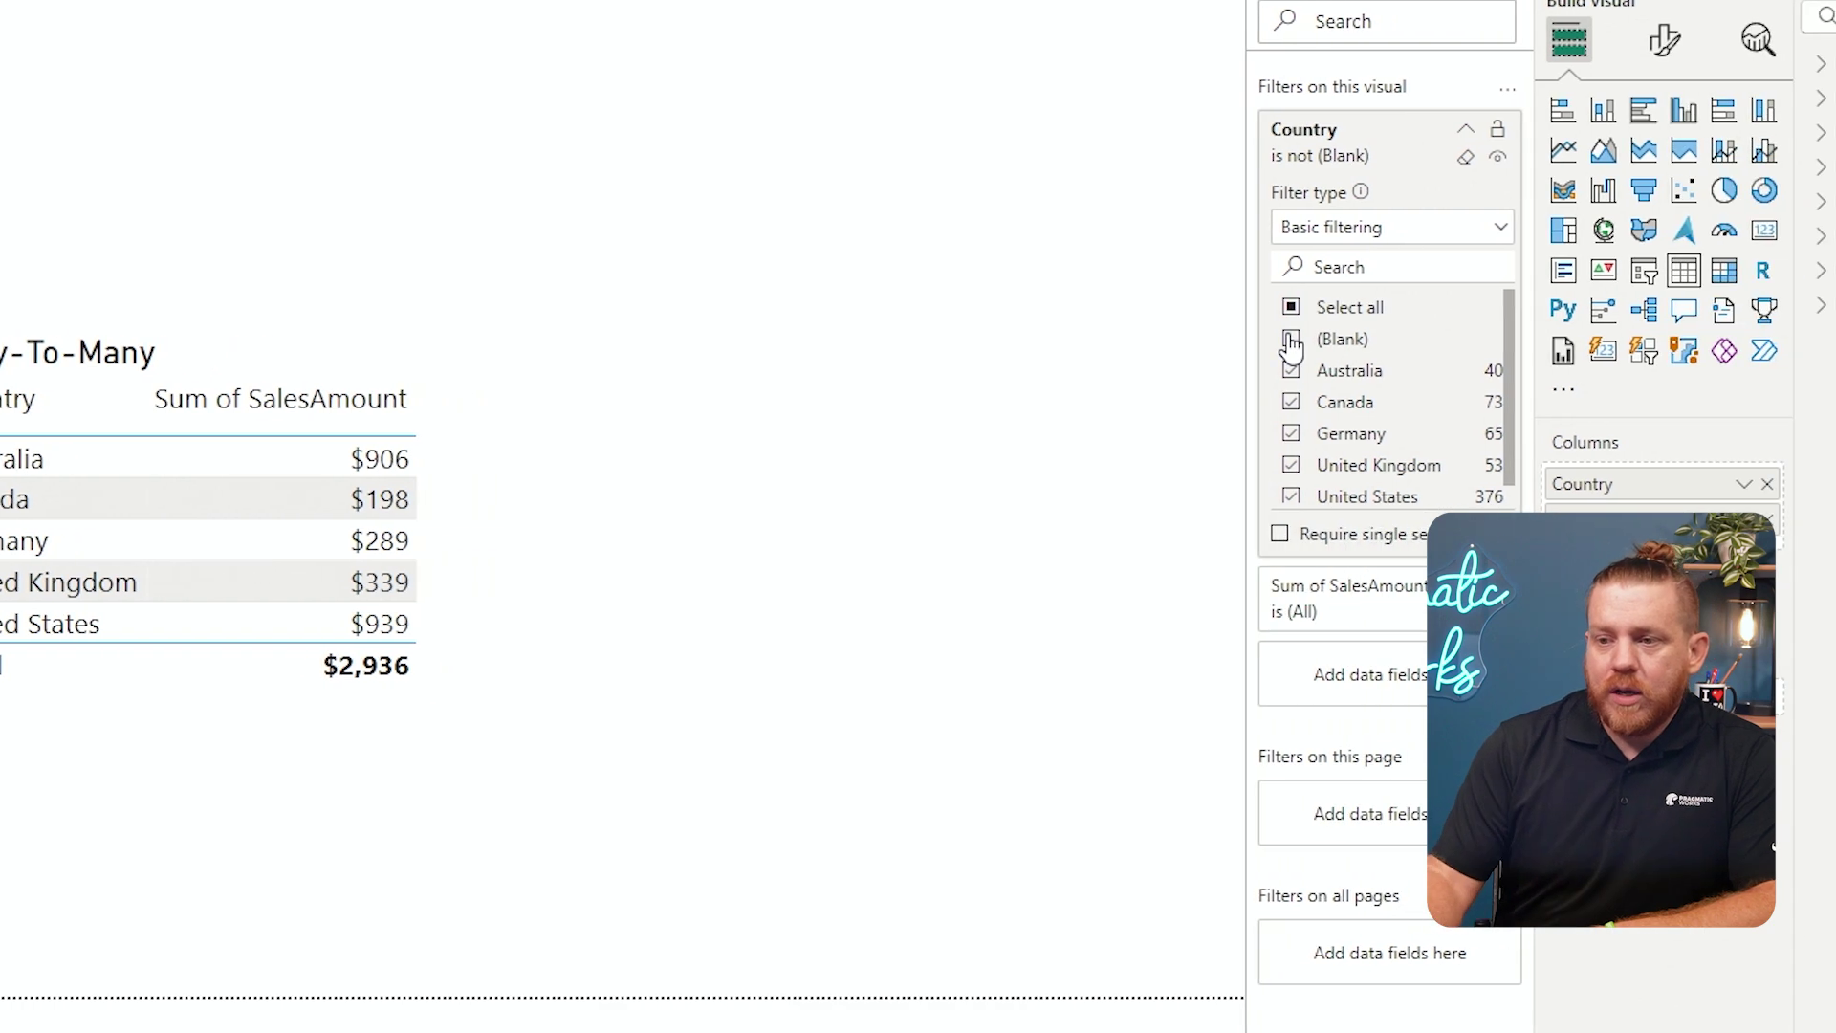
Include (Blank) in the One-To-Many visual's Country filter and select all countries in the Many-To-Many visual's Country filter
click(1461, 340)
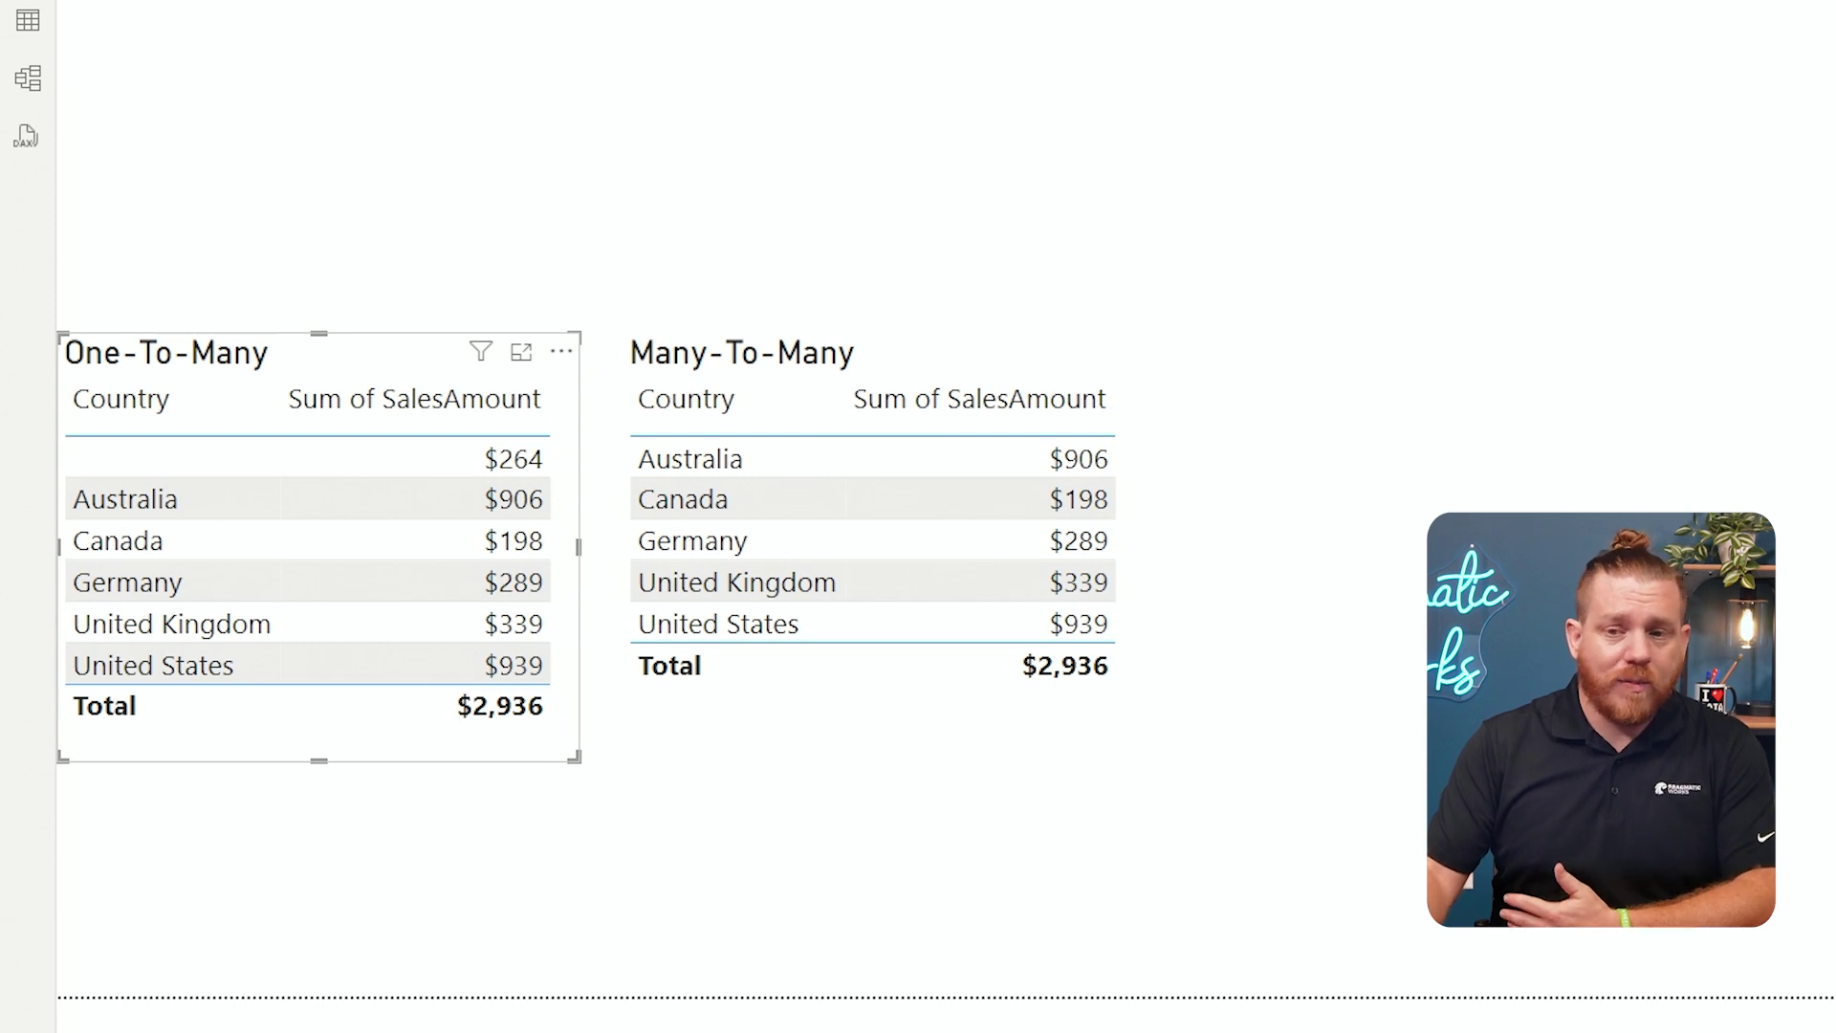
click(1367, 462)
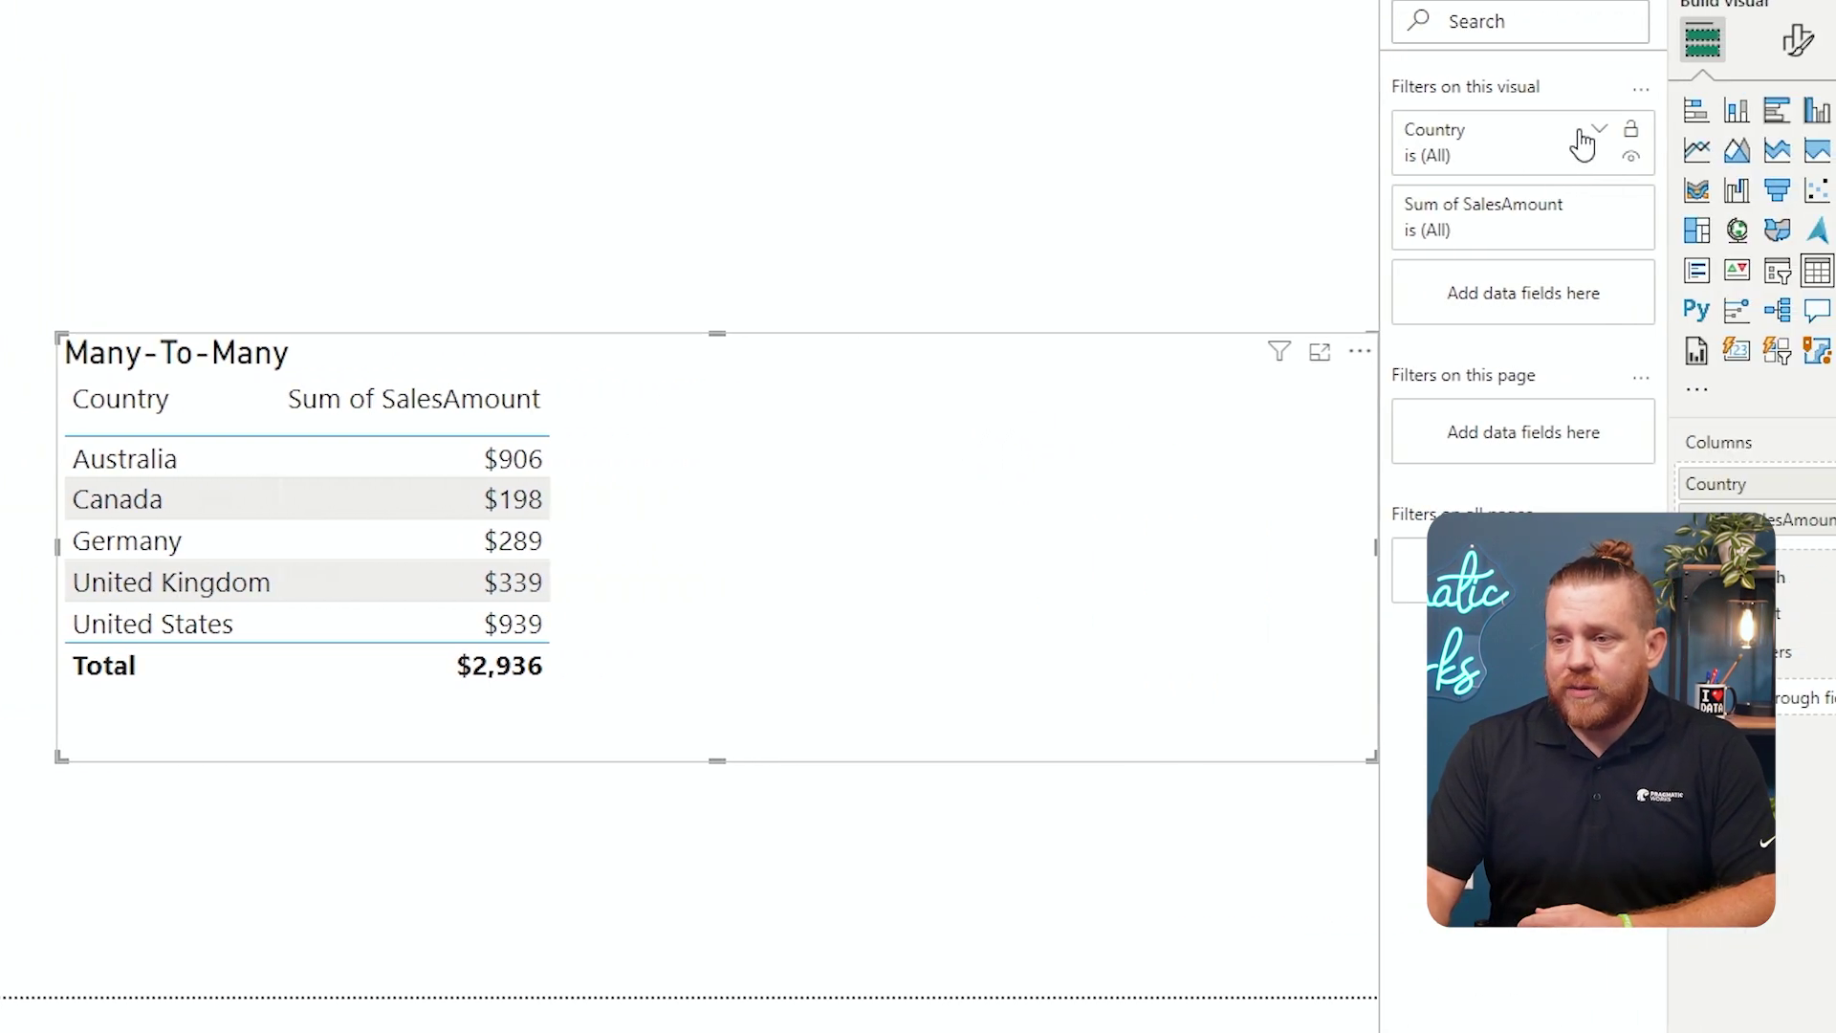
click(1592, 134)
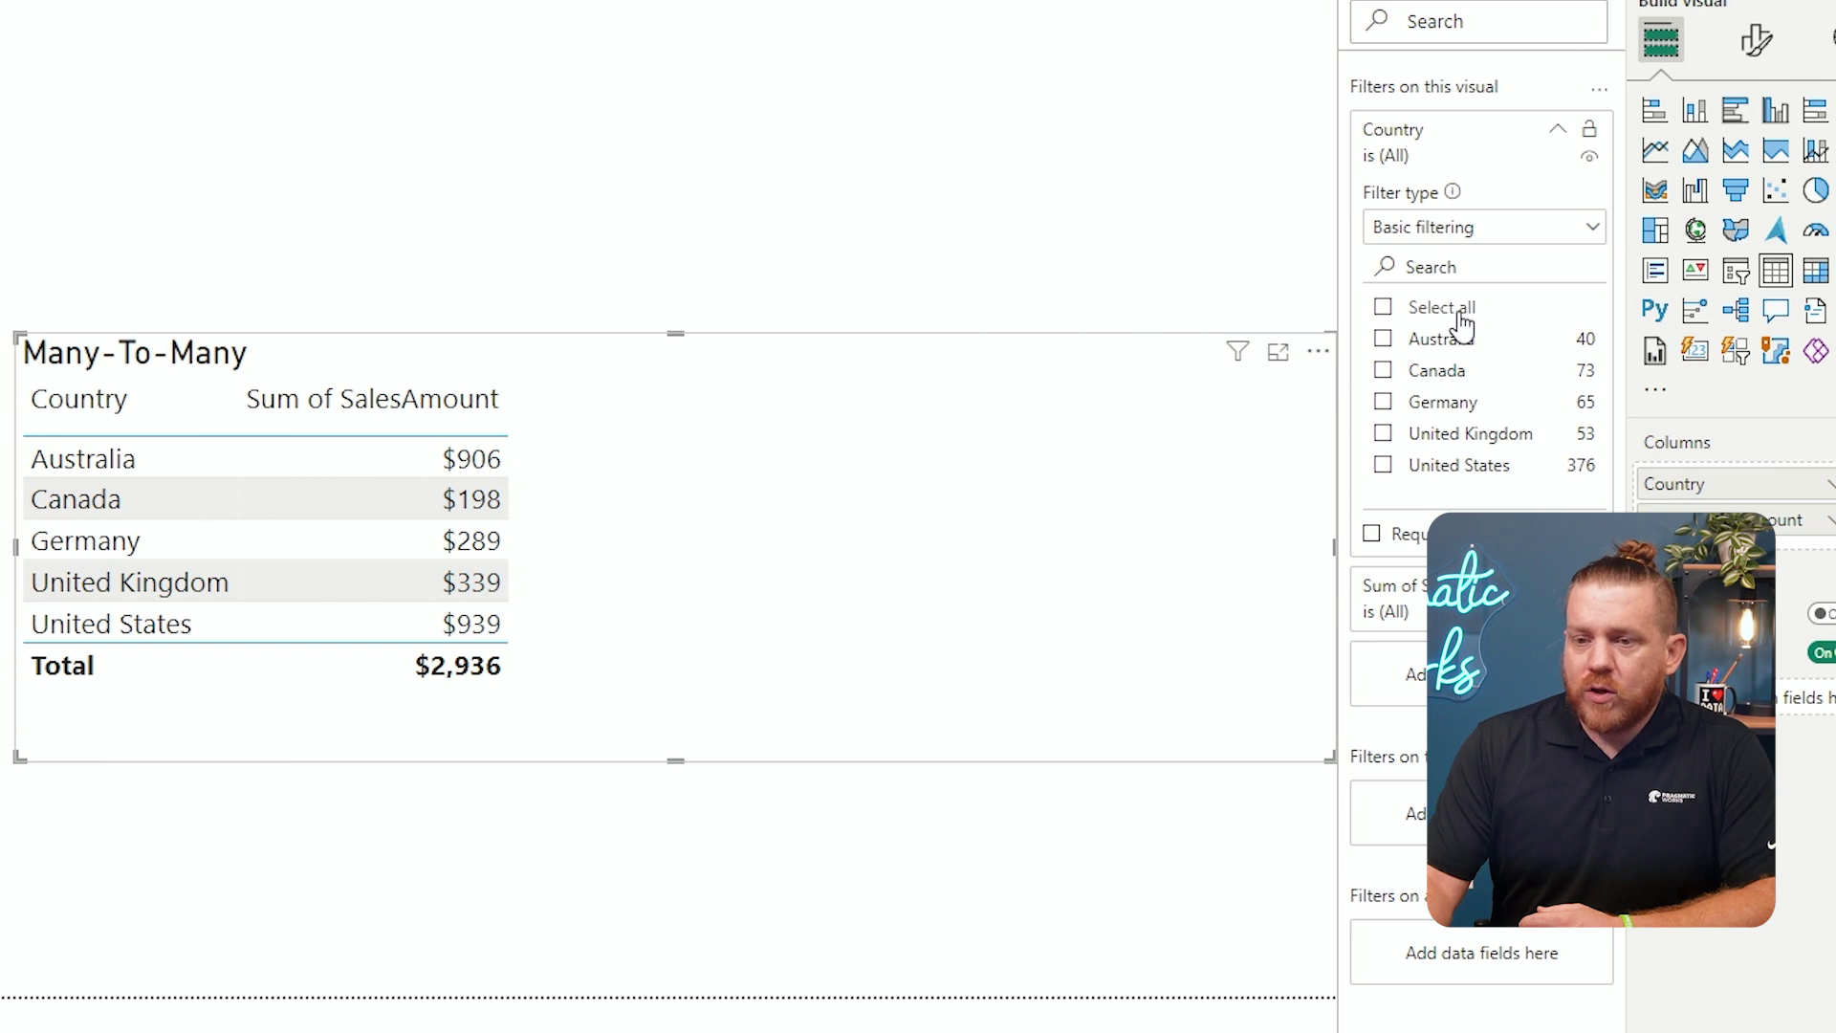
click(1457, 311)
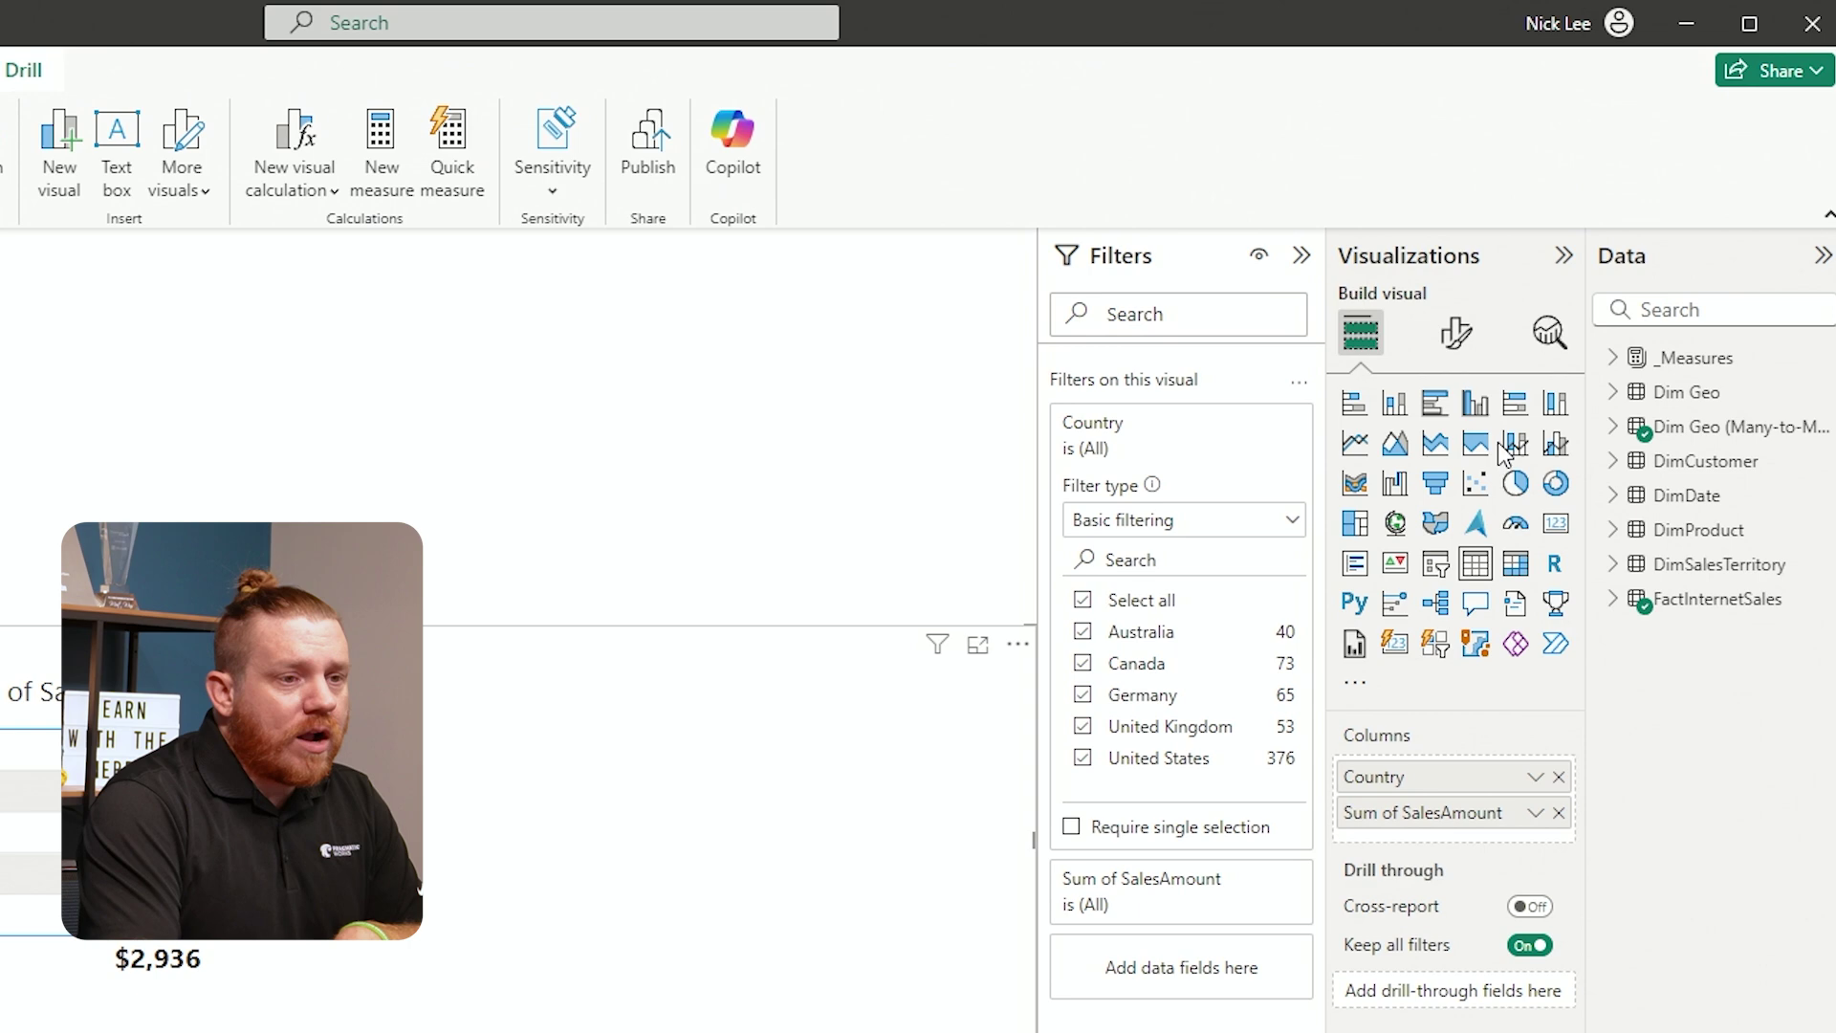
Inspect the Total Sales measure's enlarged formula and temporarily show the measure in the Many-To-Many table
click(1612, 358)
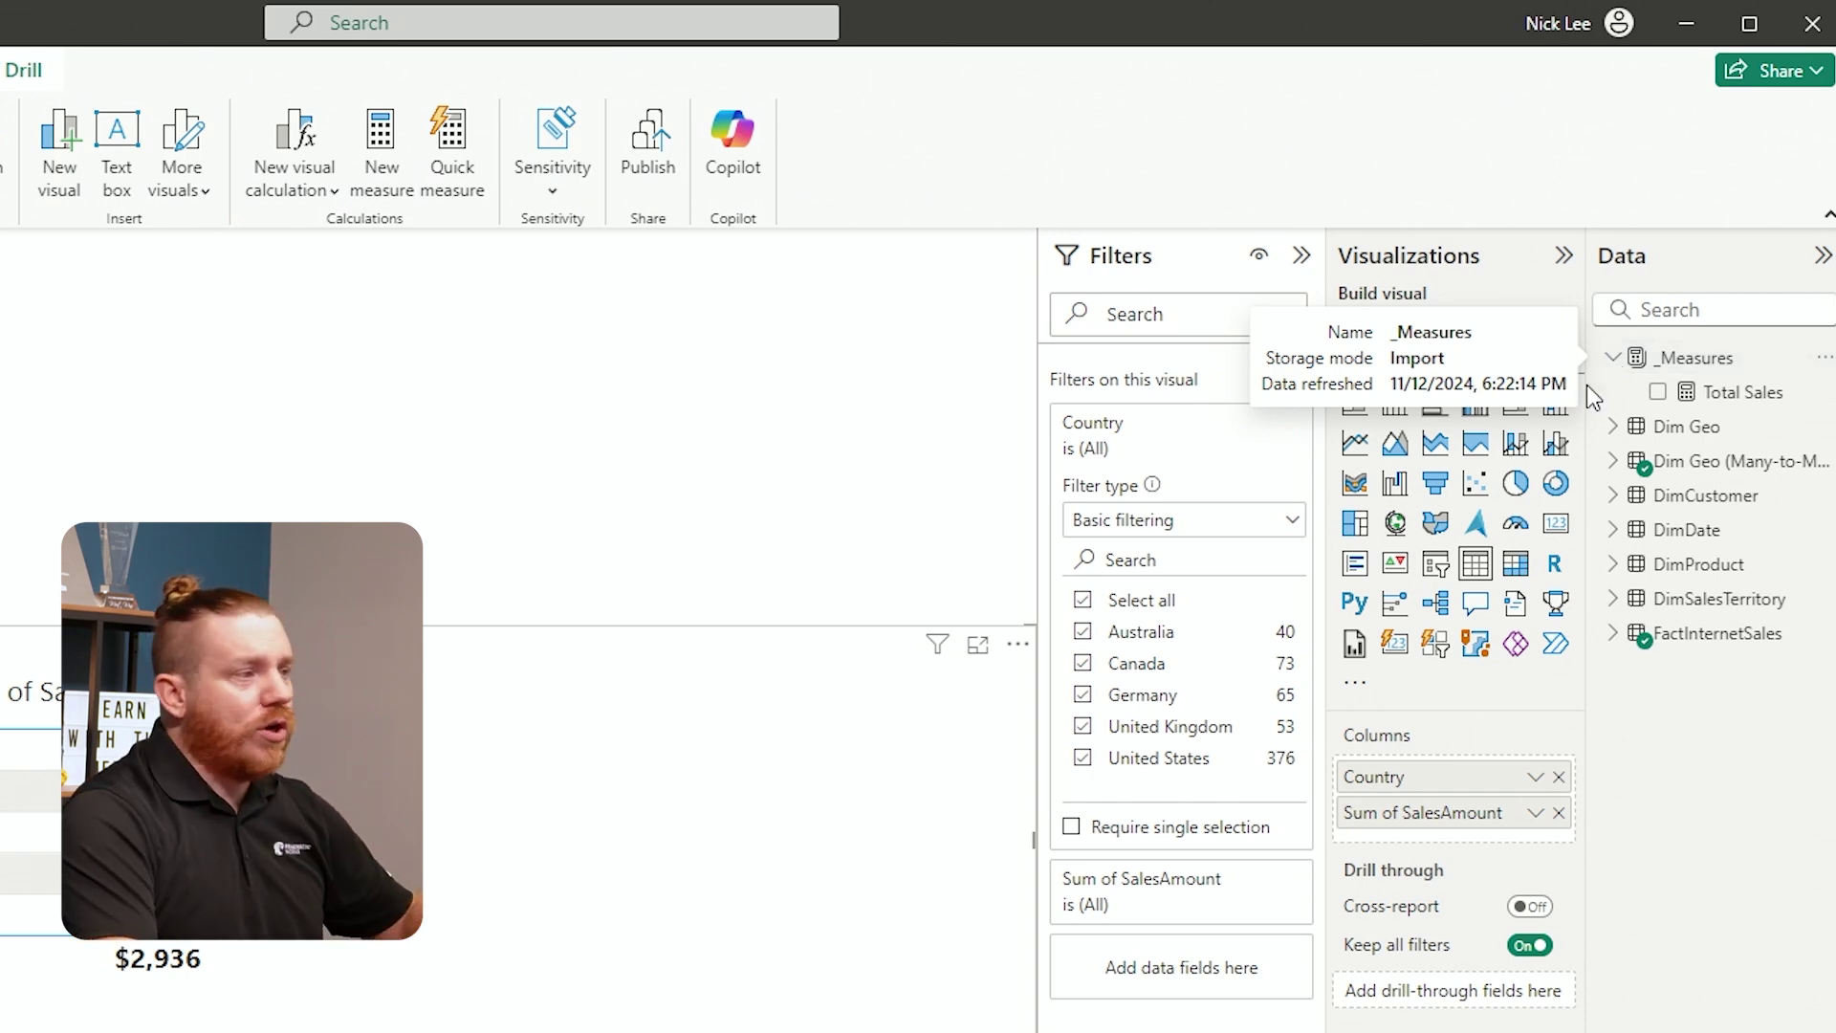
click(1740, 394)
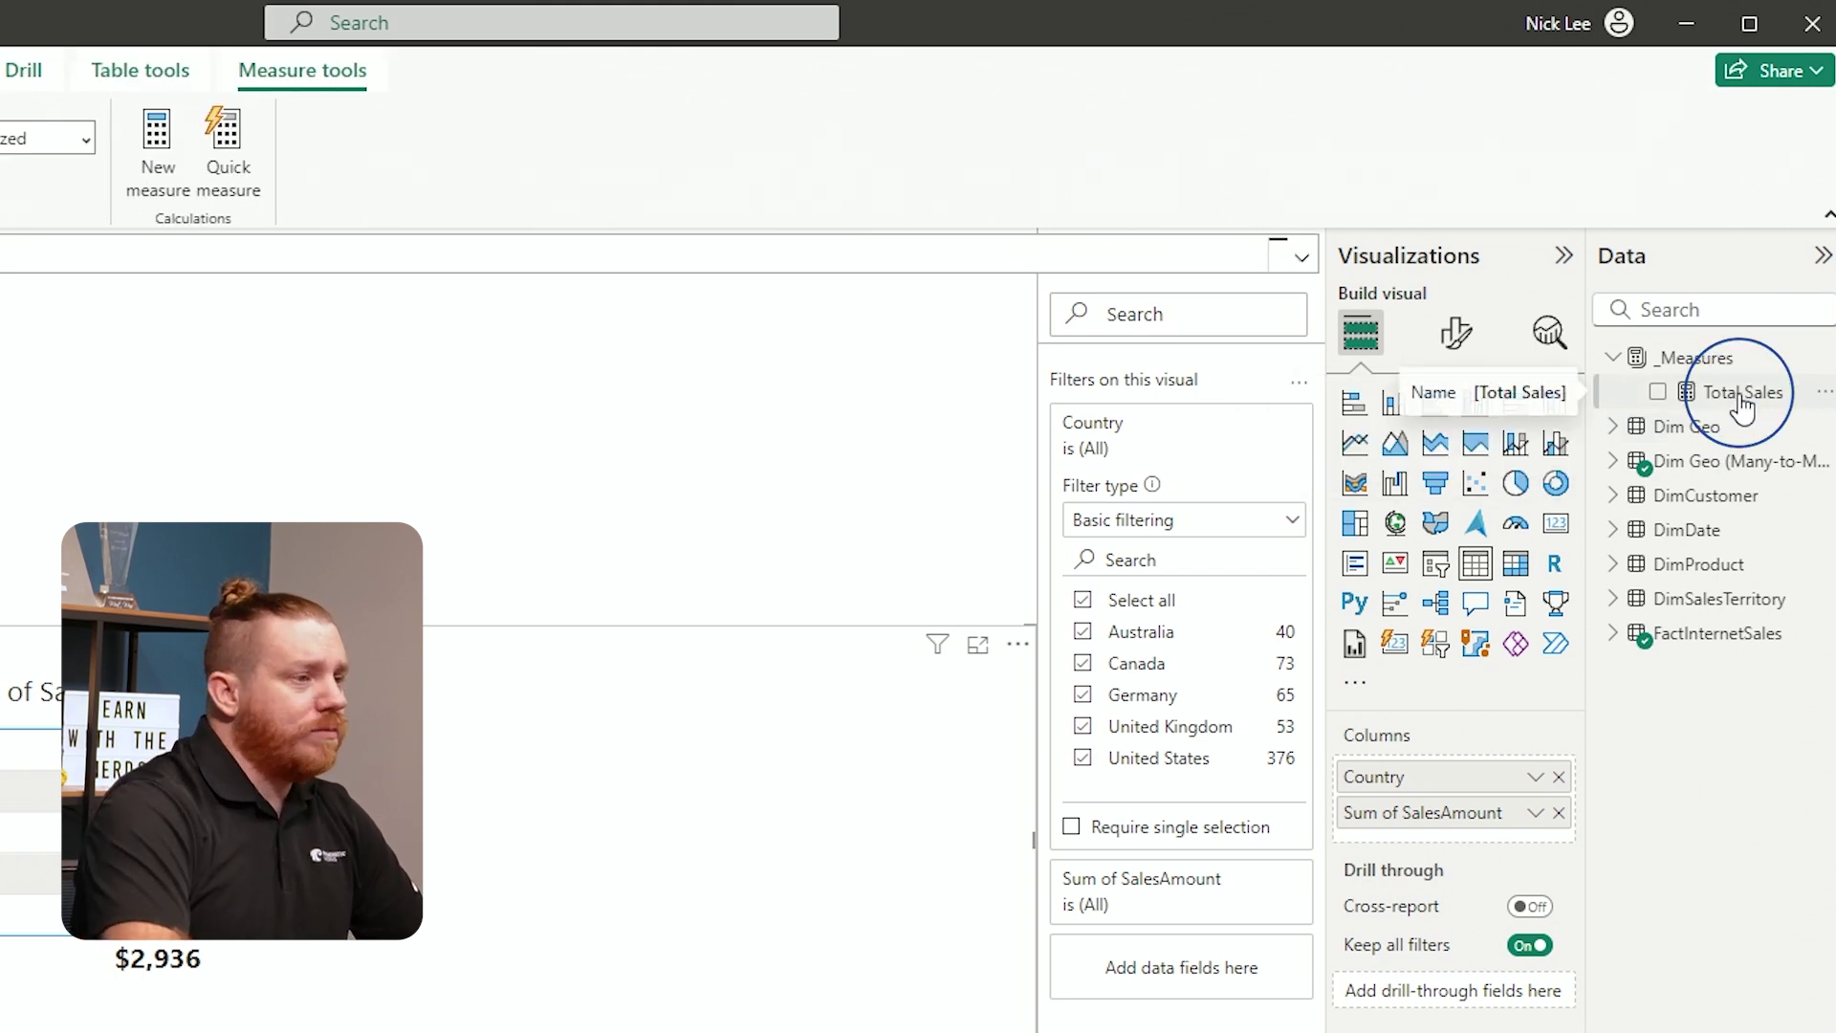
click(544, 250)
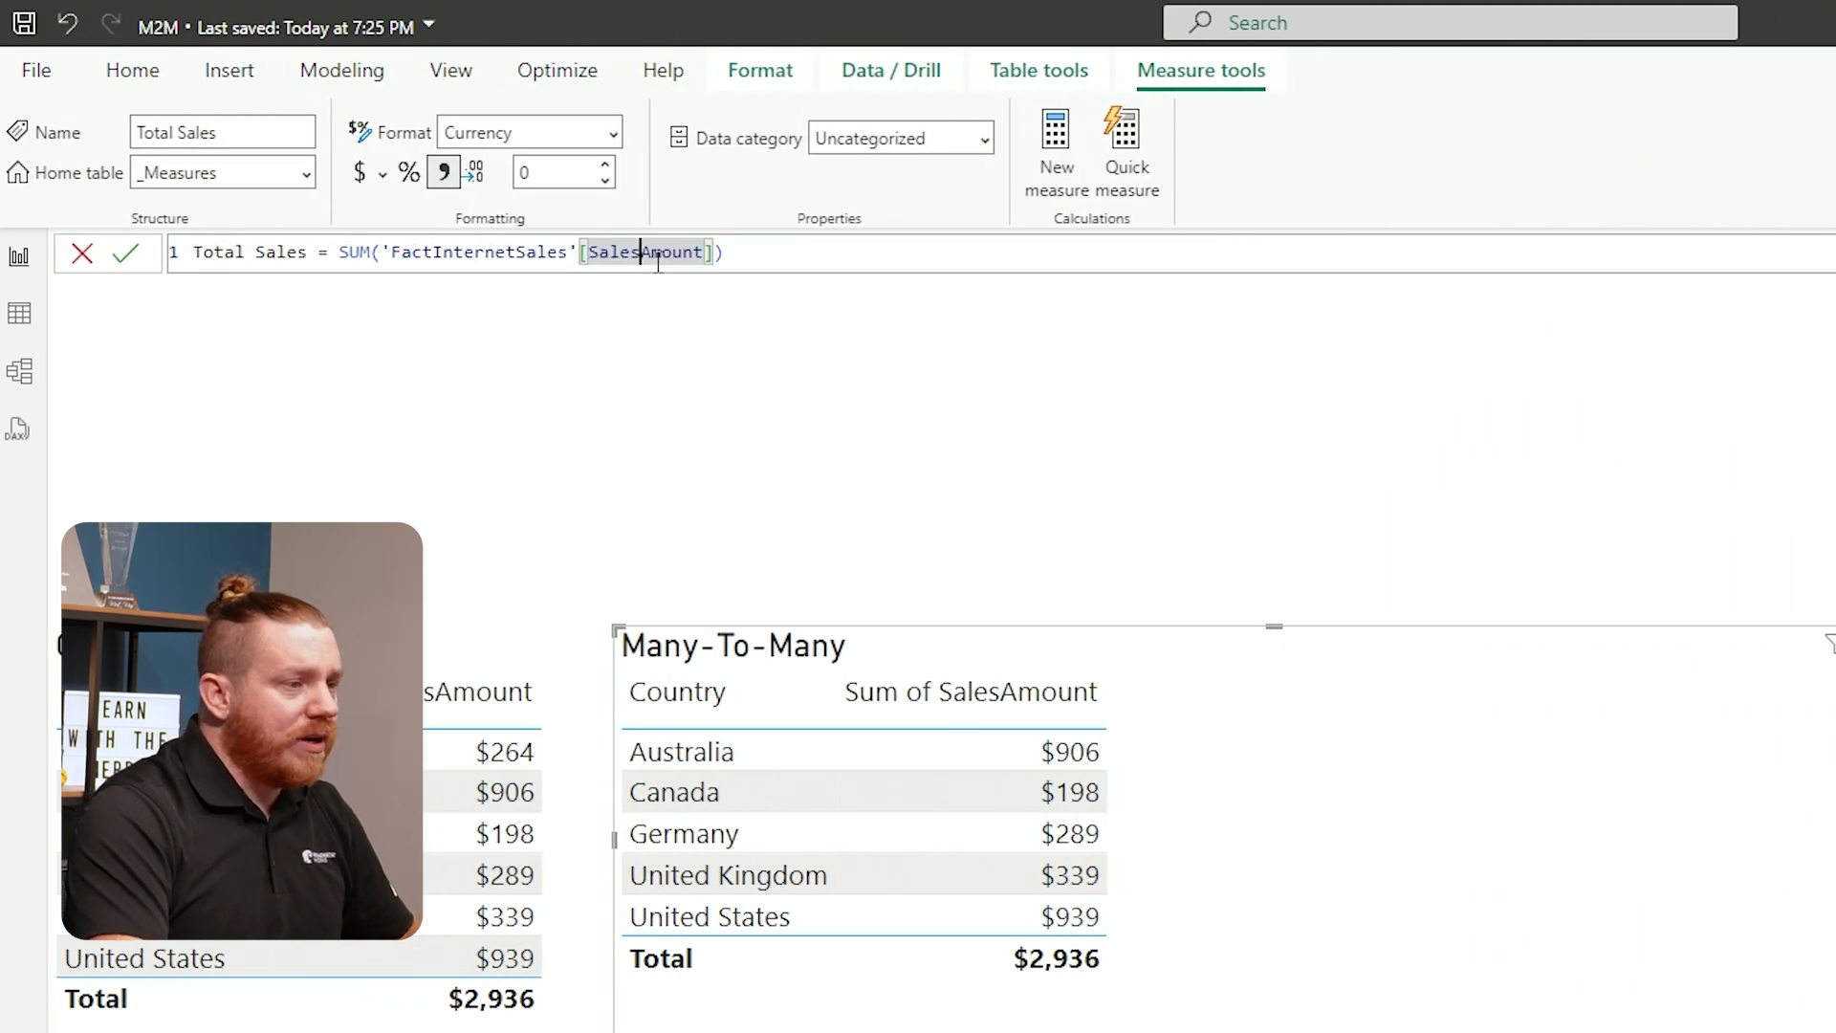
scroll(603, 258, up, 5)
click(1270, 264)
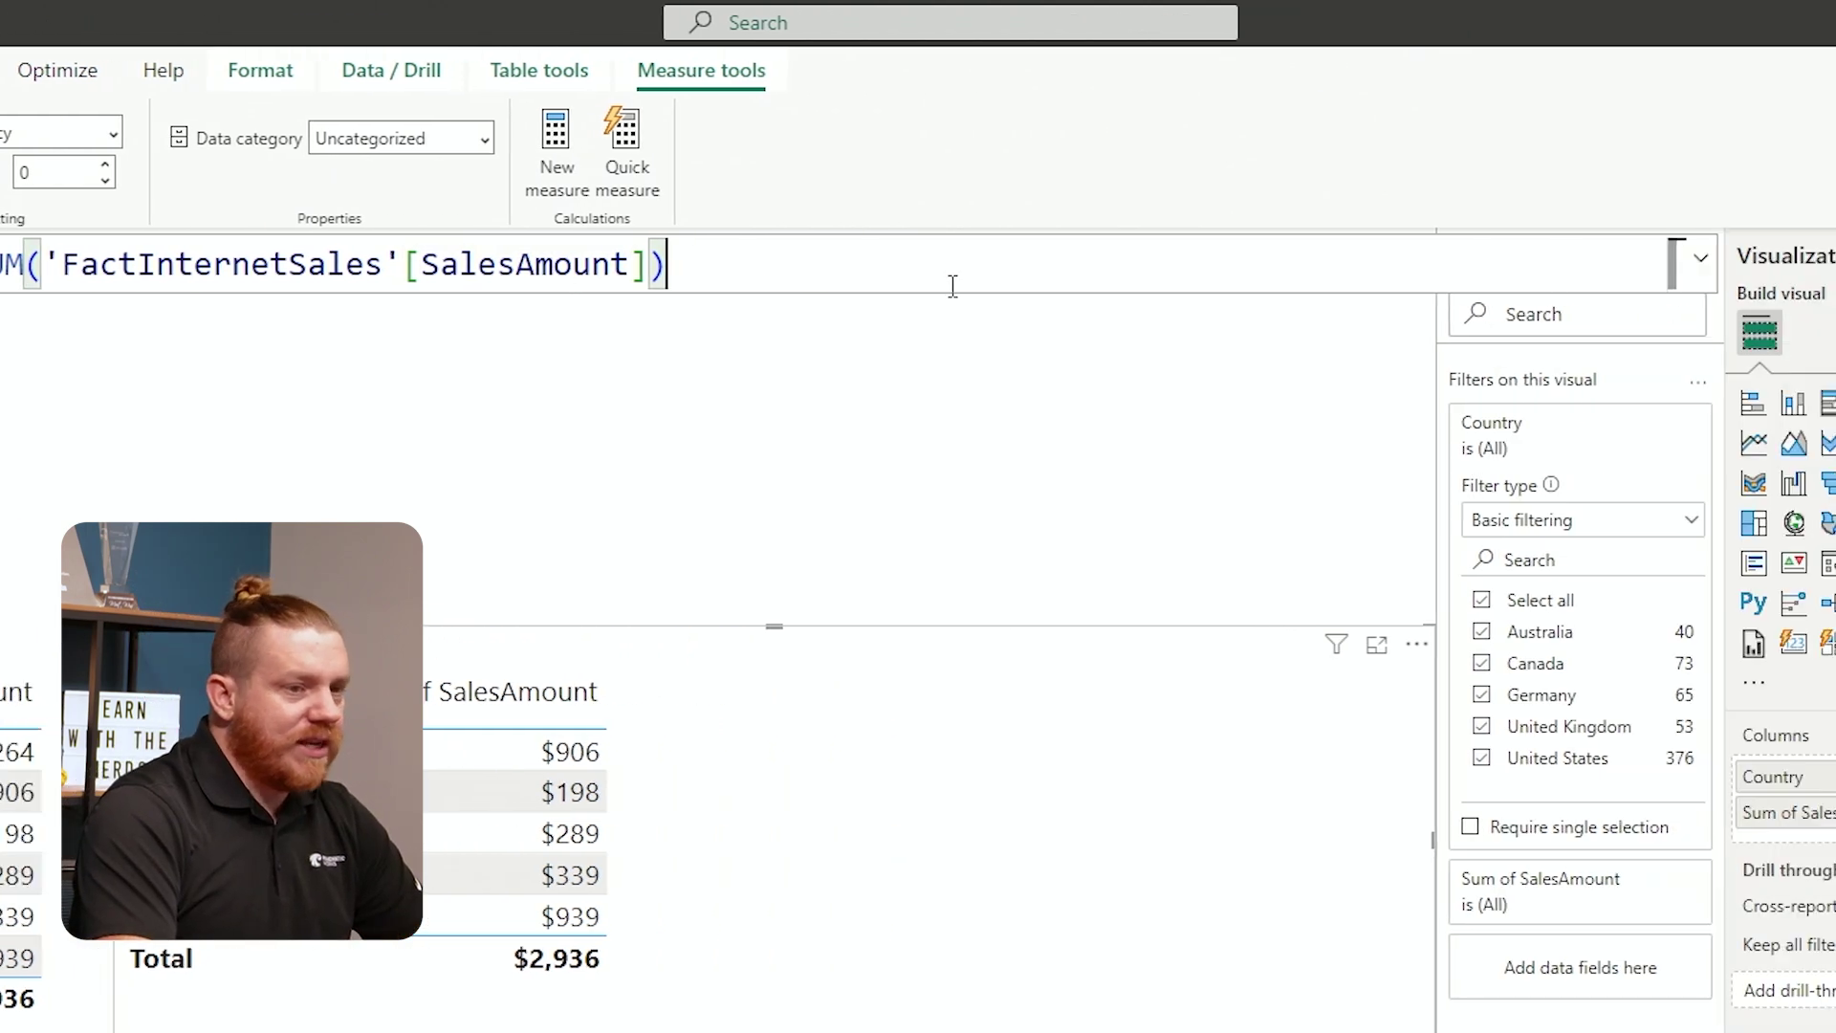
click(1750, 390)
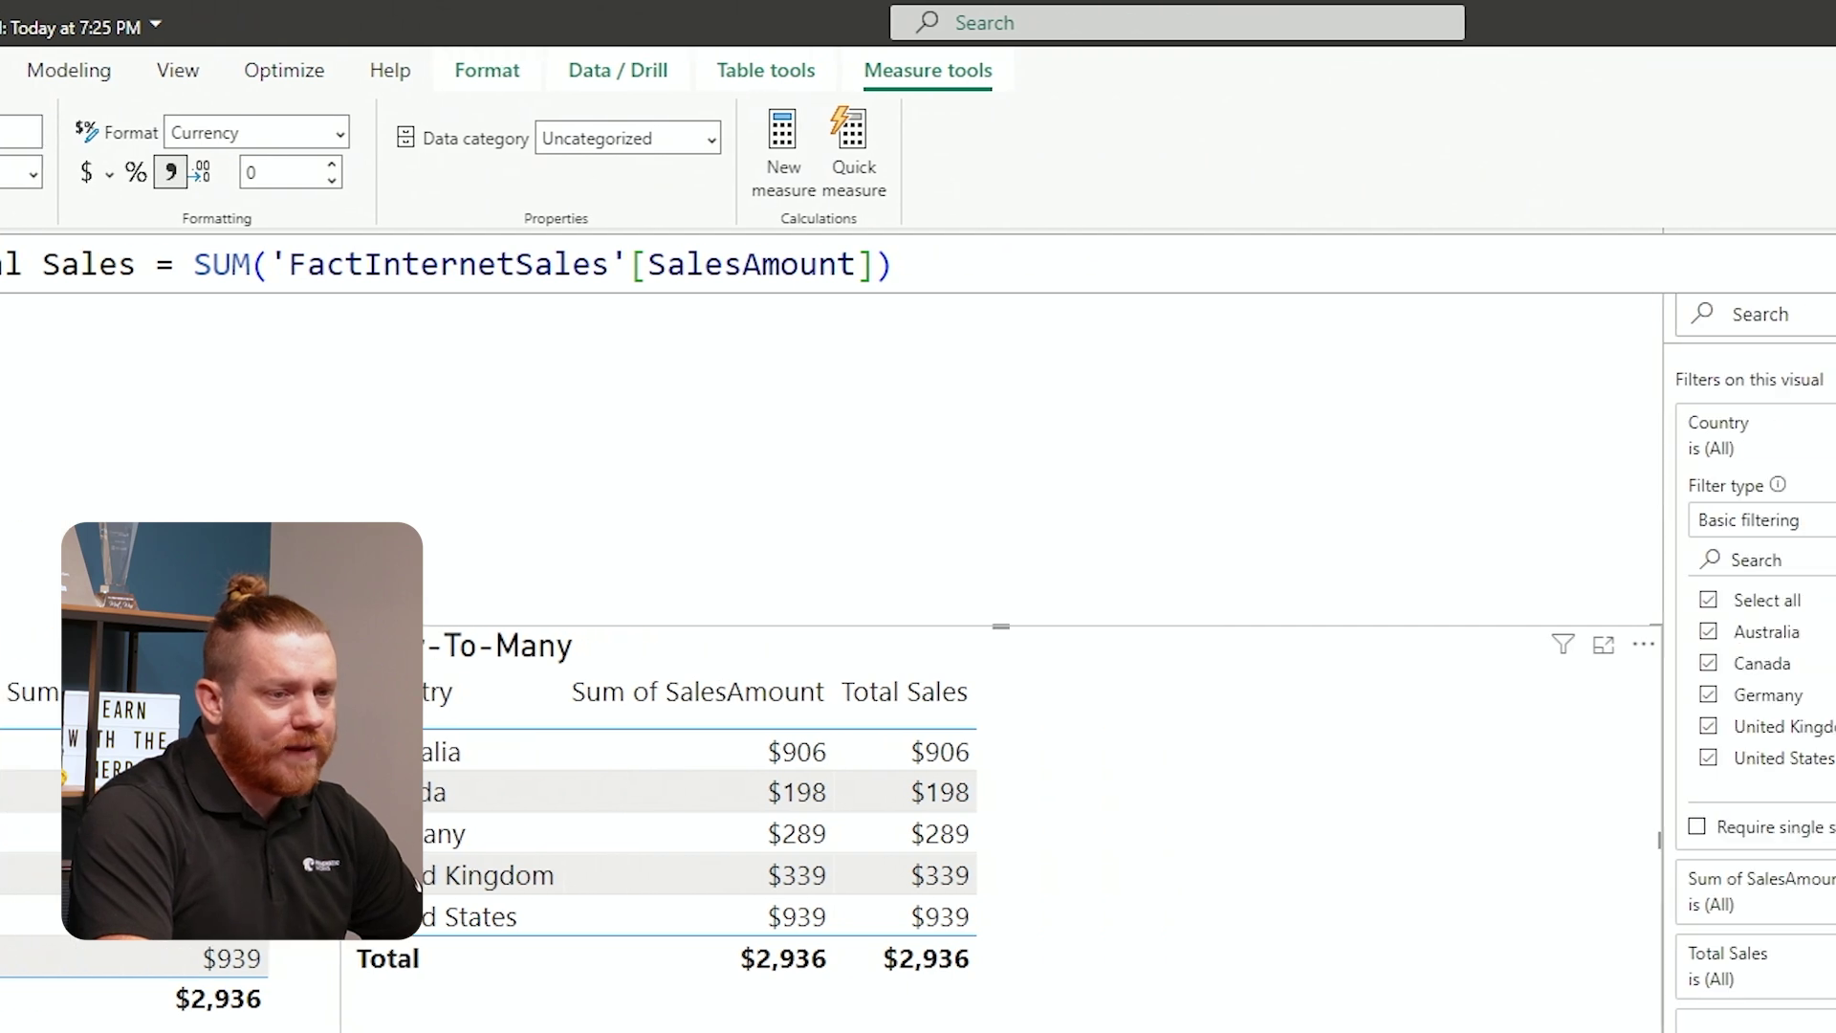
click(1658, 391)
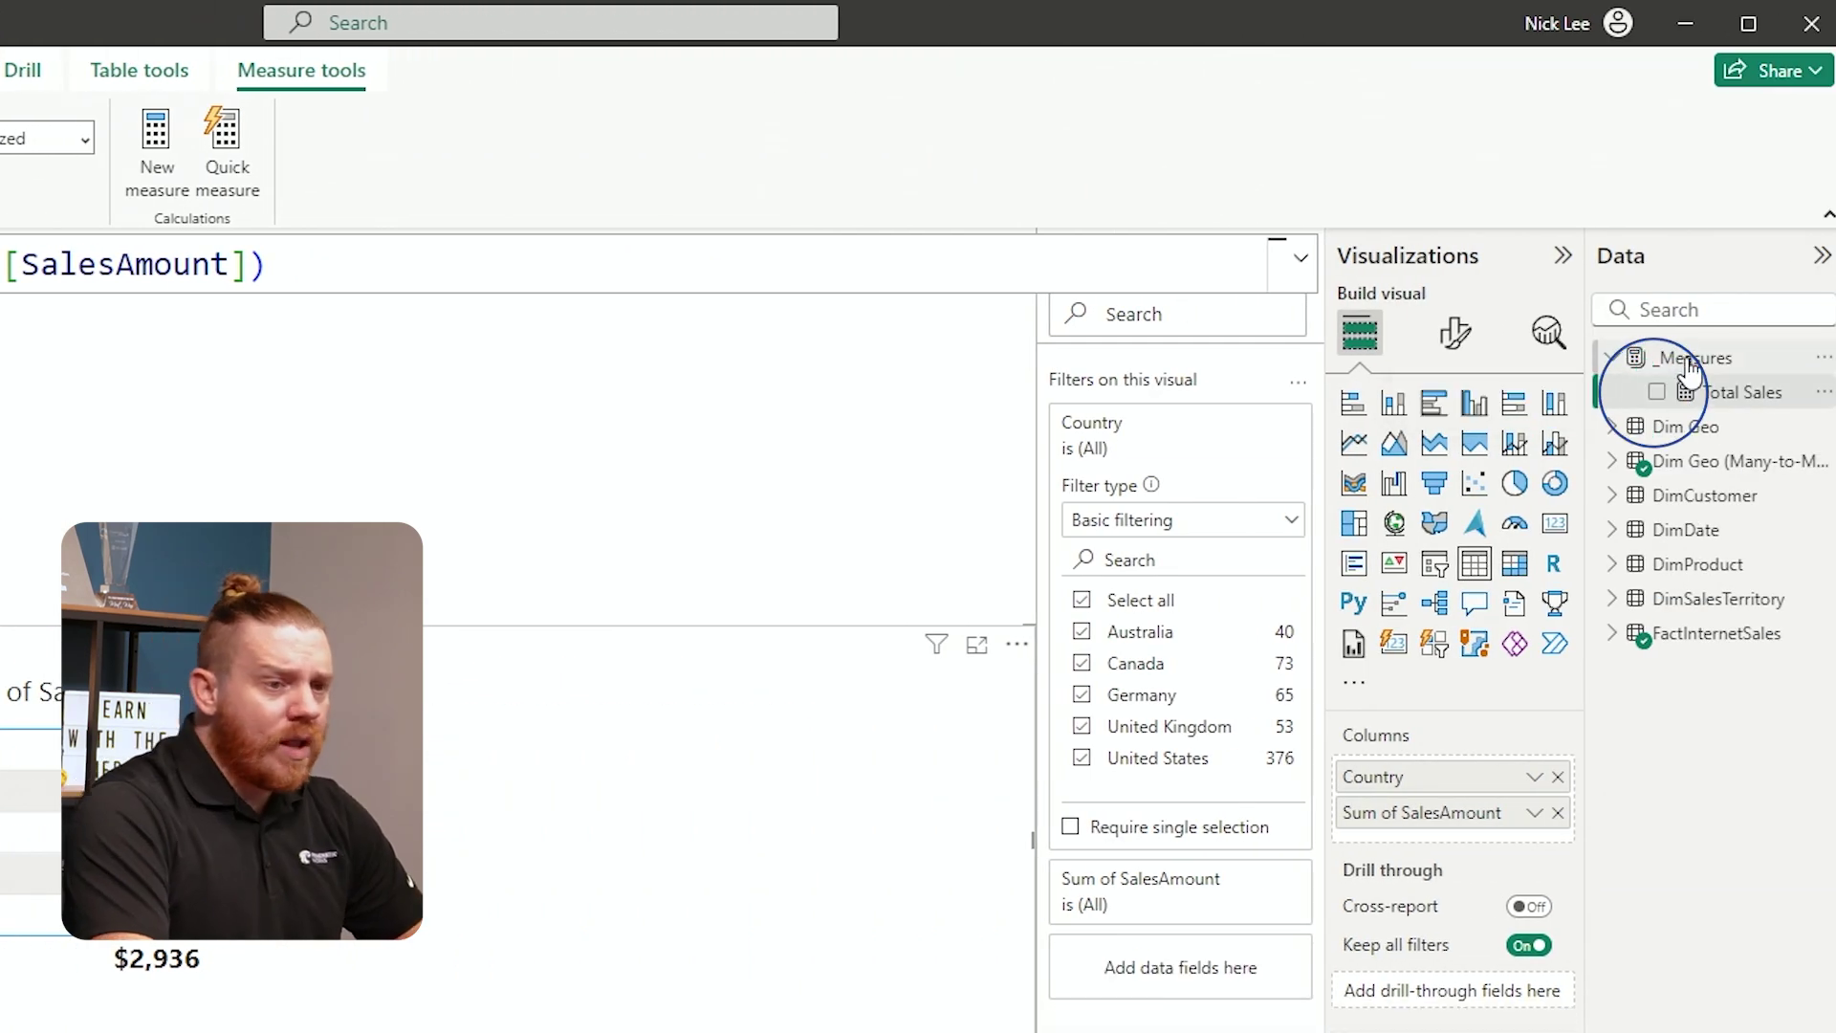
Create a measure in the _Measures table named Total Sales (Fixed) that returns [Total Sales]
right_click(1690, 361)
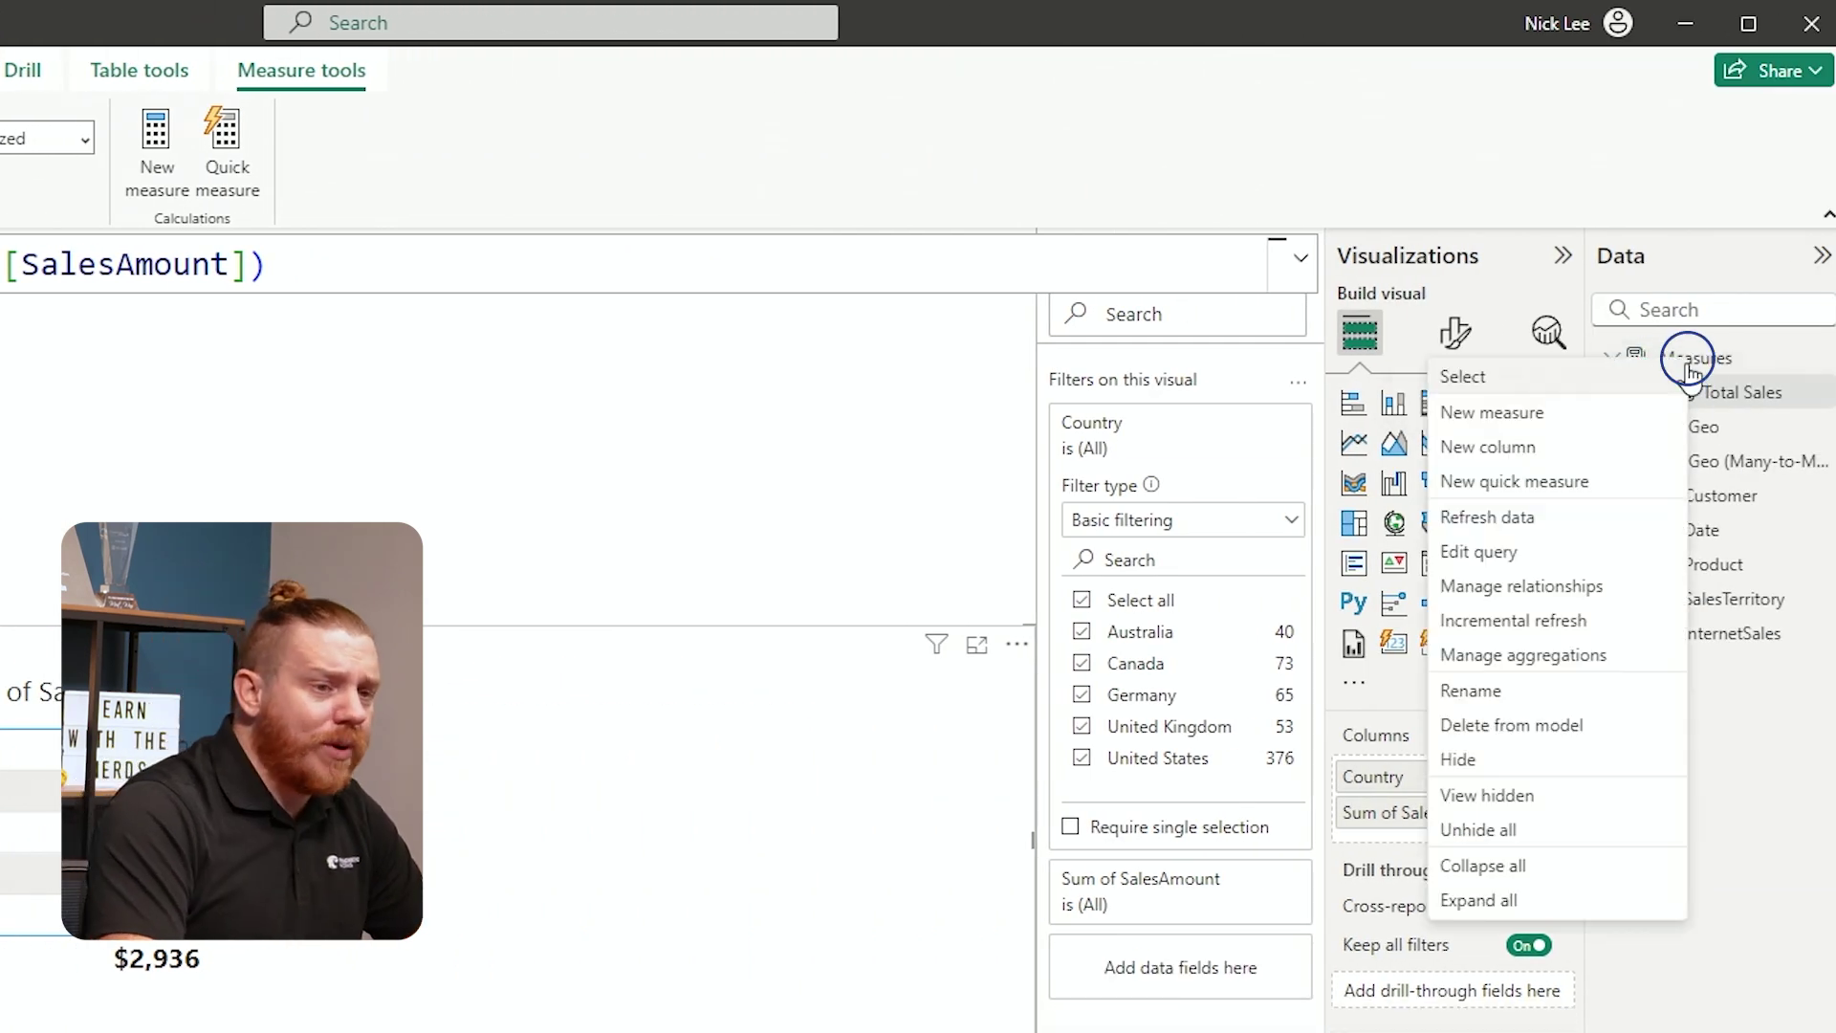
click(1627, 413)
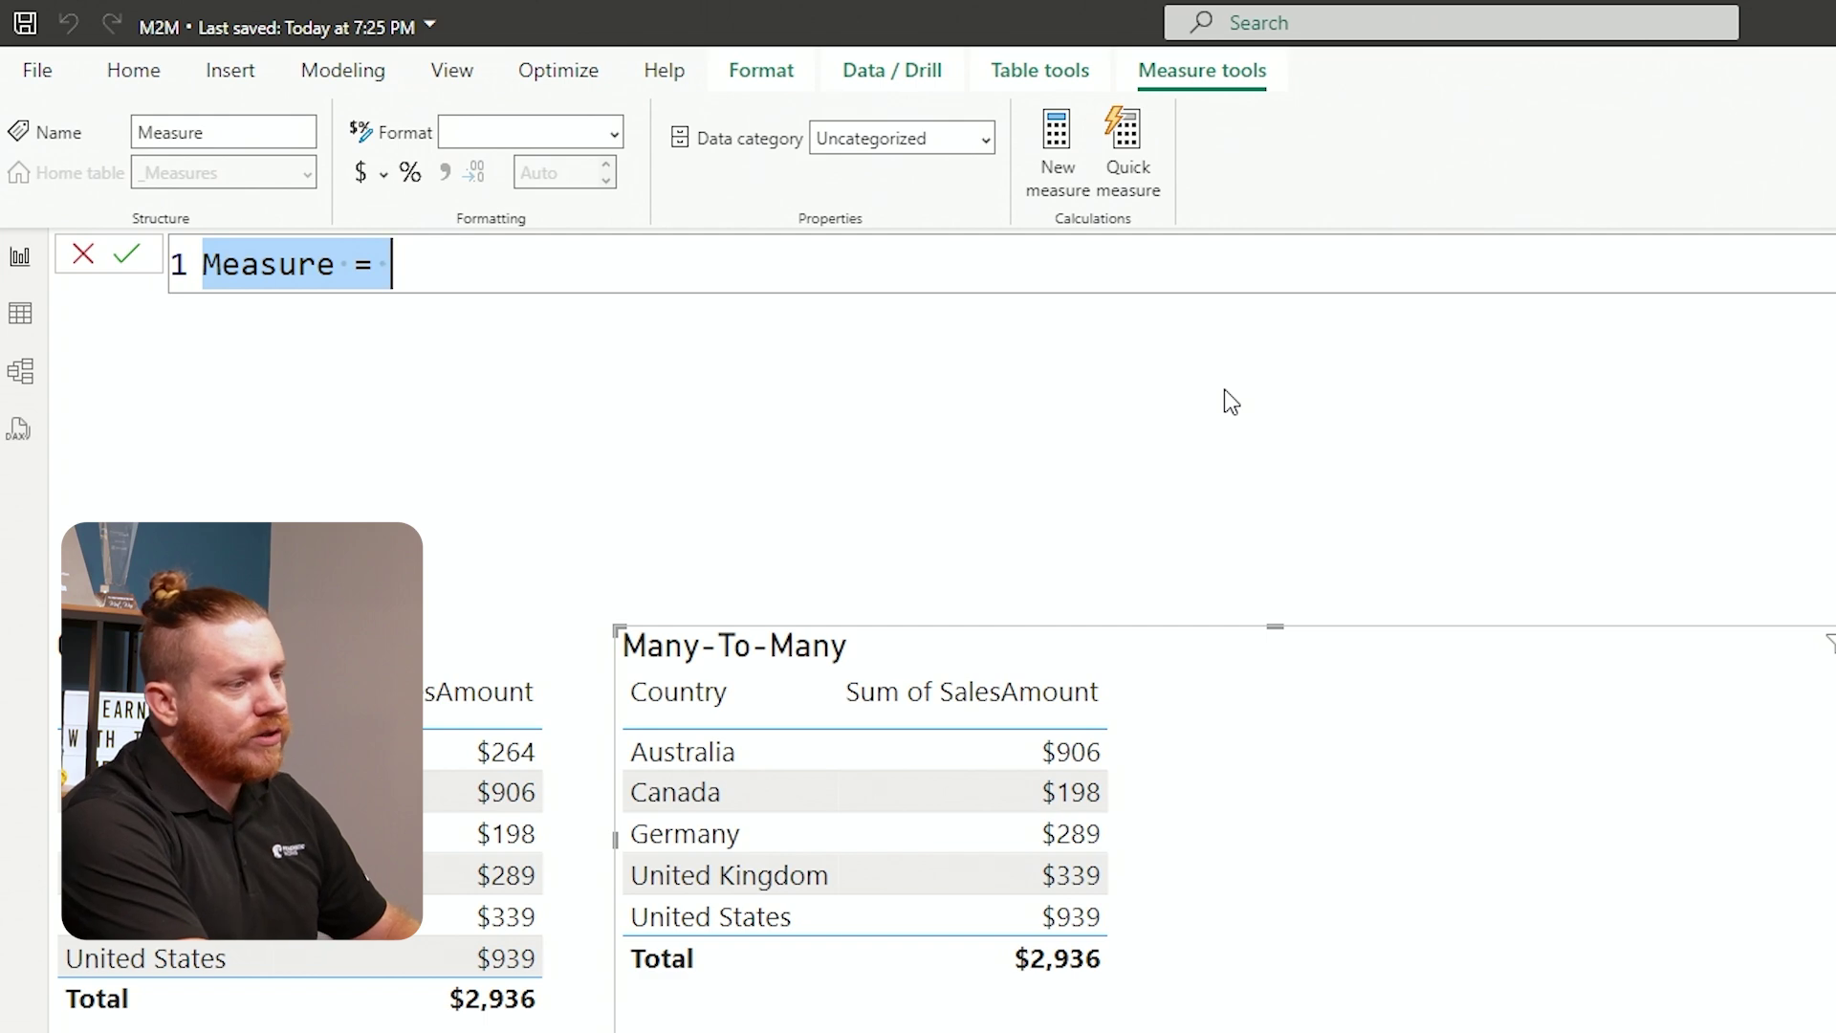
text(Total )
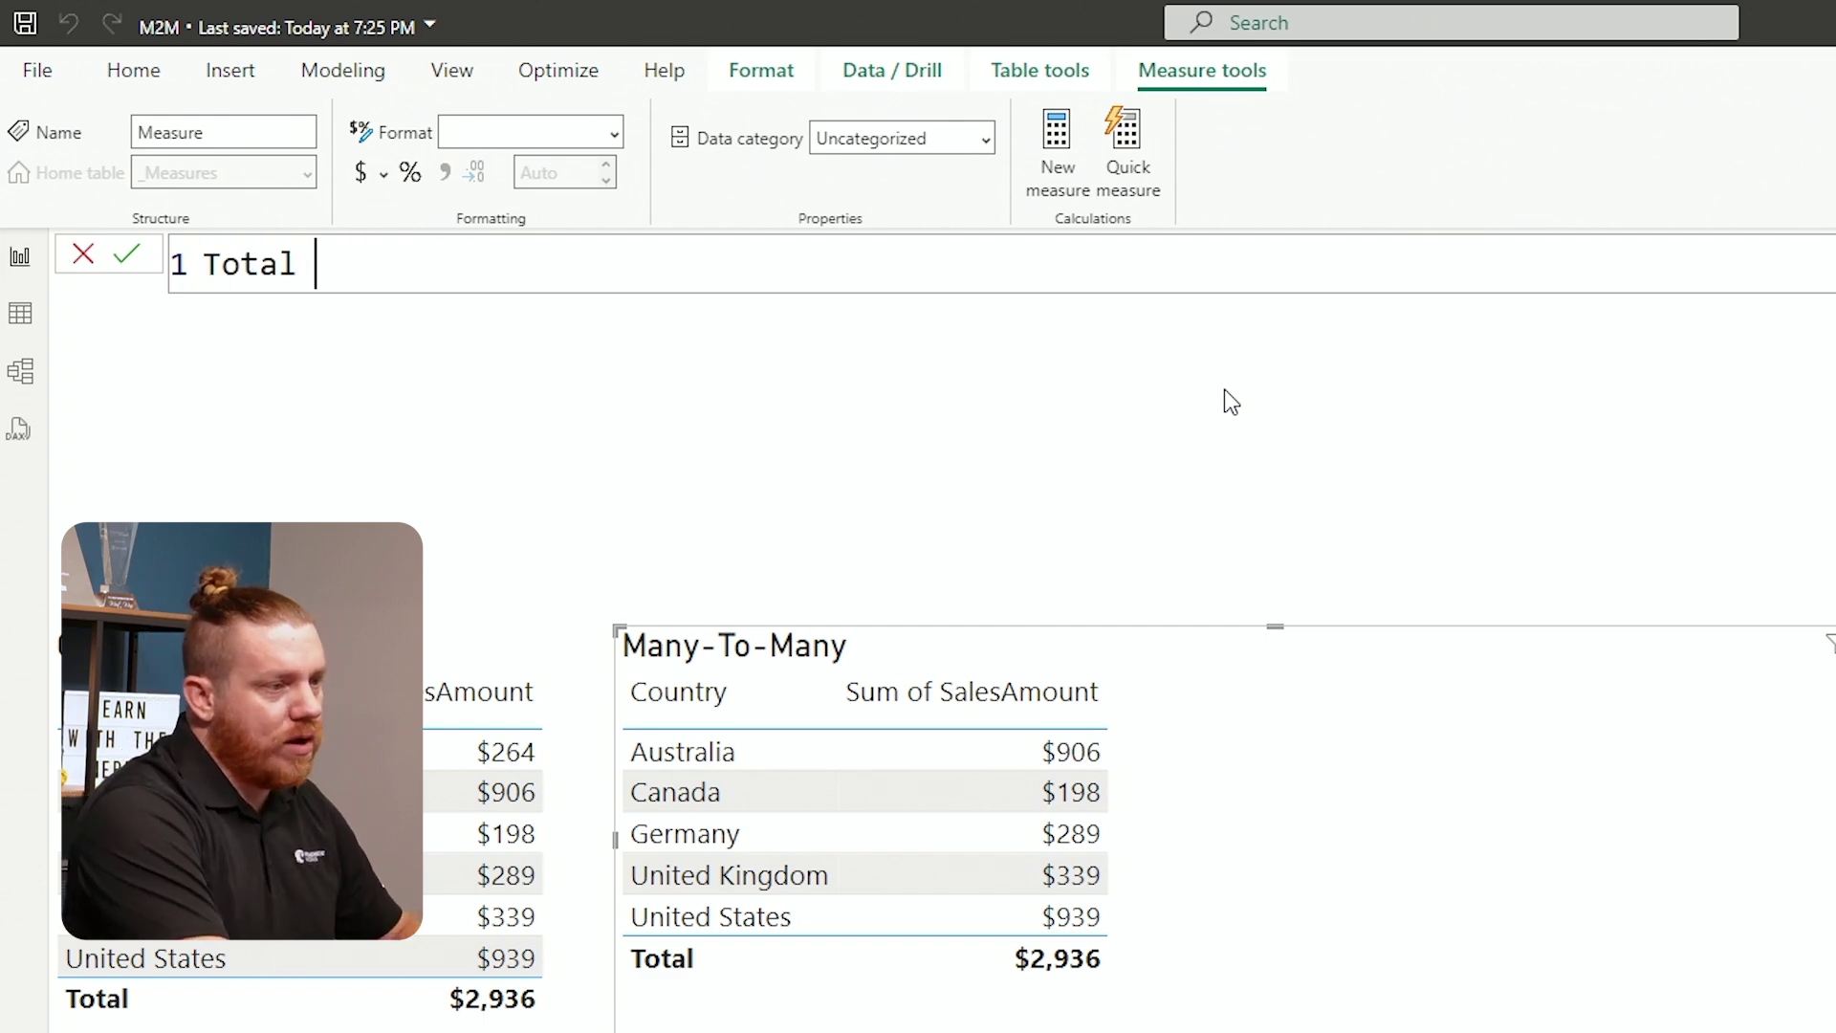
text(Sales (Fi)
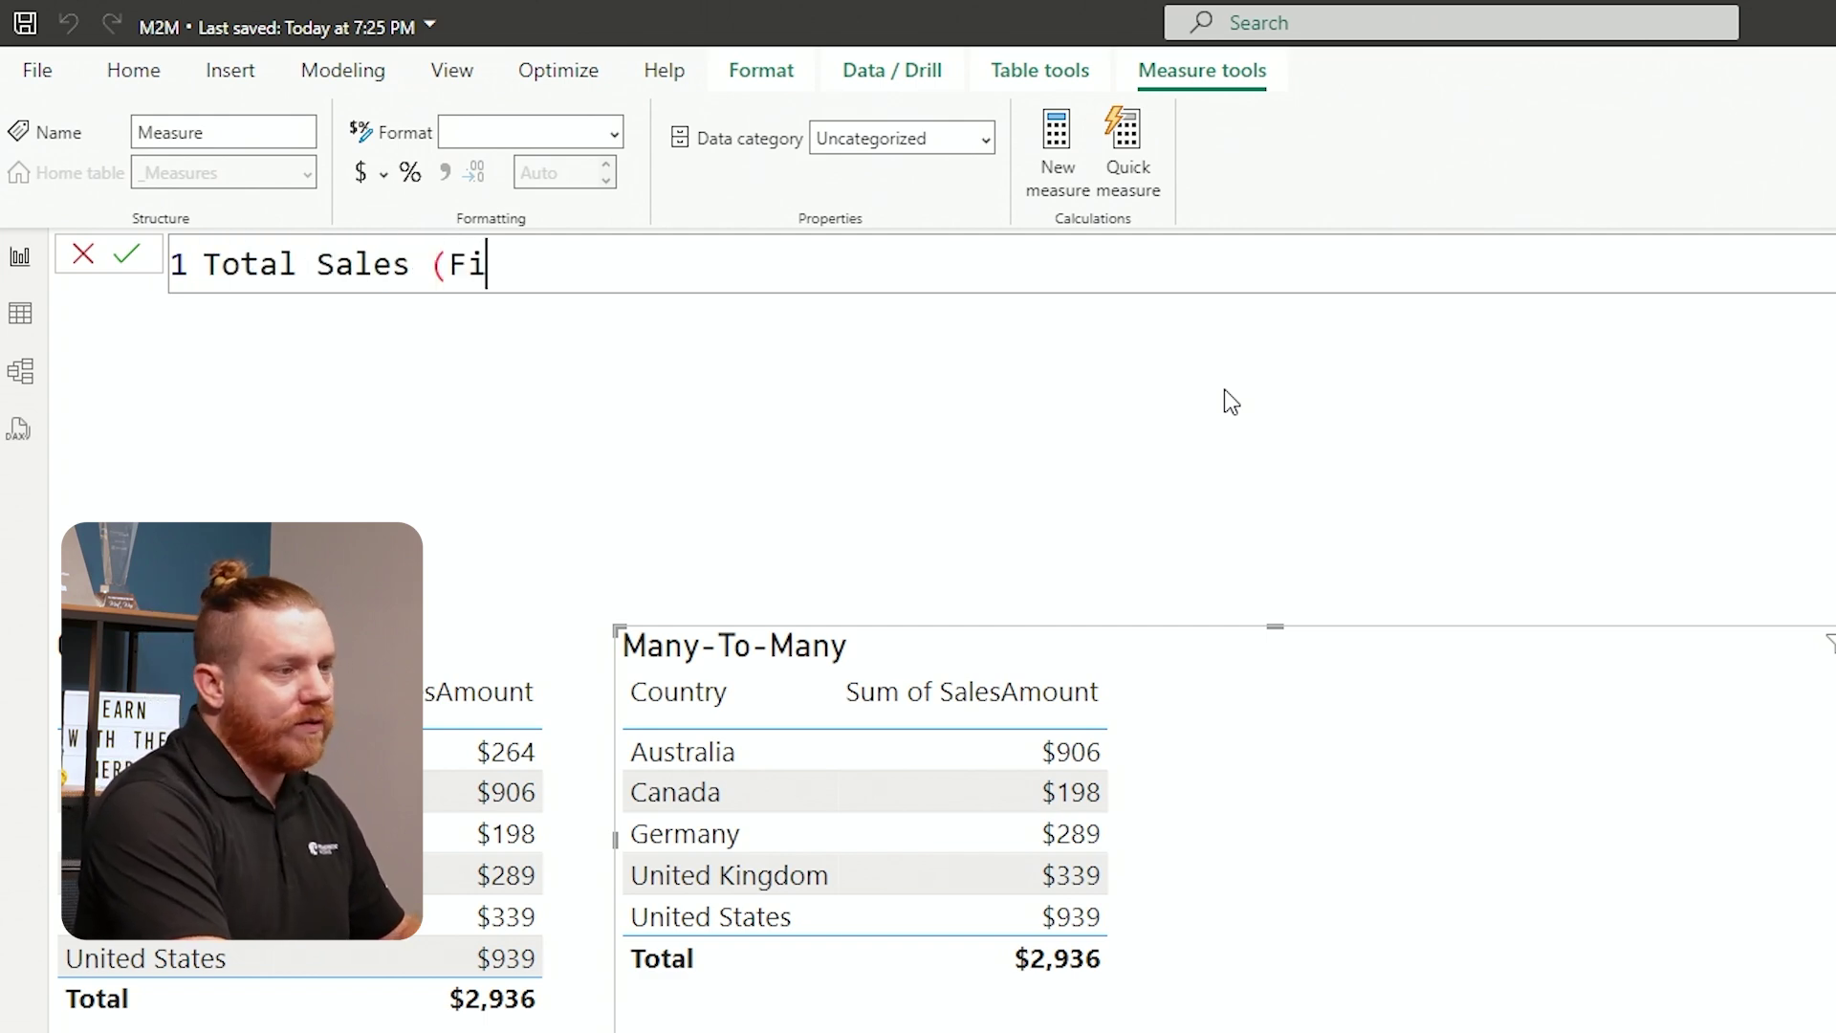
text(xed) =)
key(shift+Return)
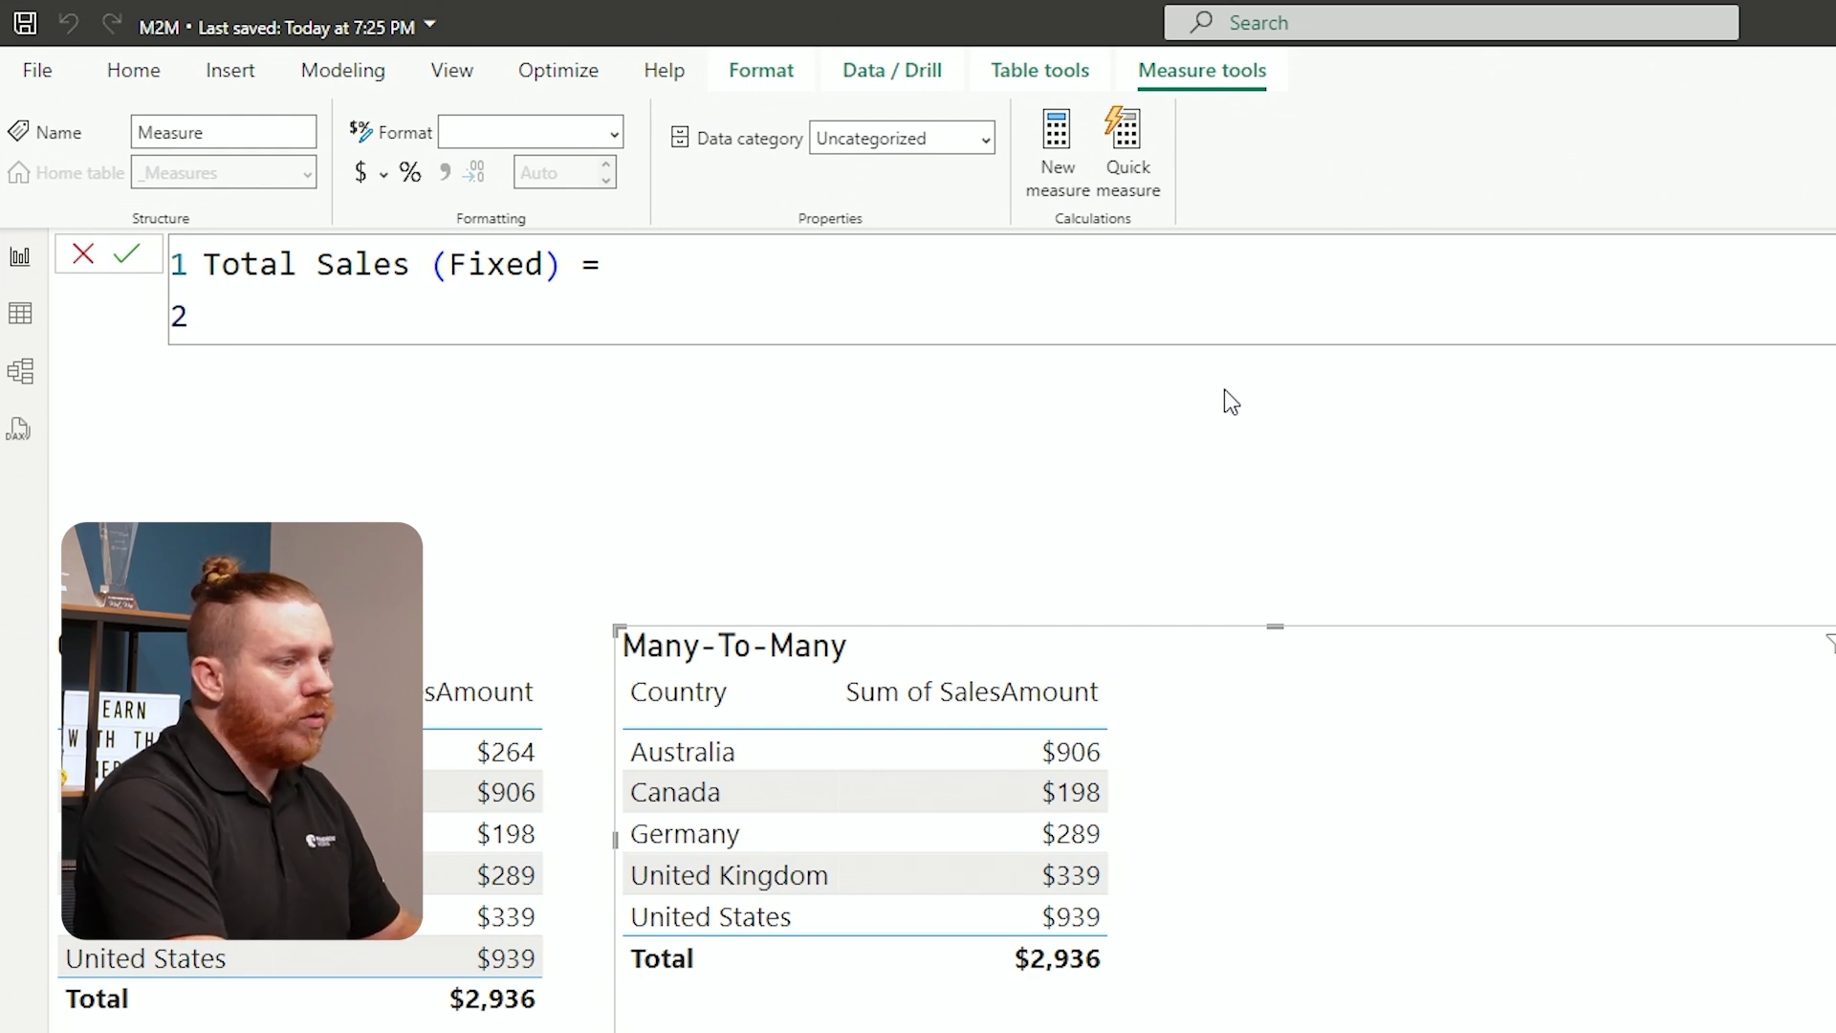
text([t)
key(Tab)
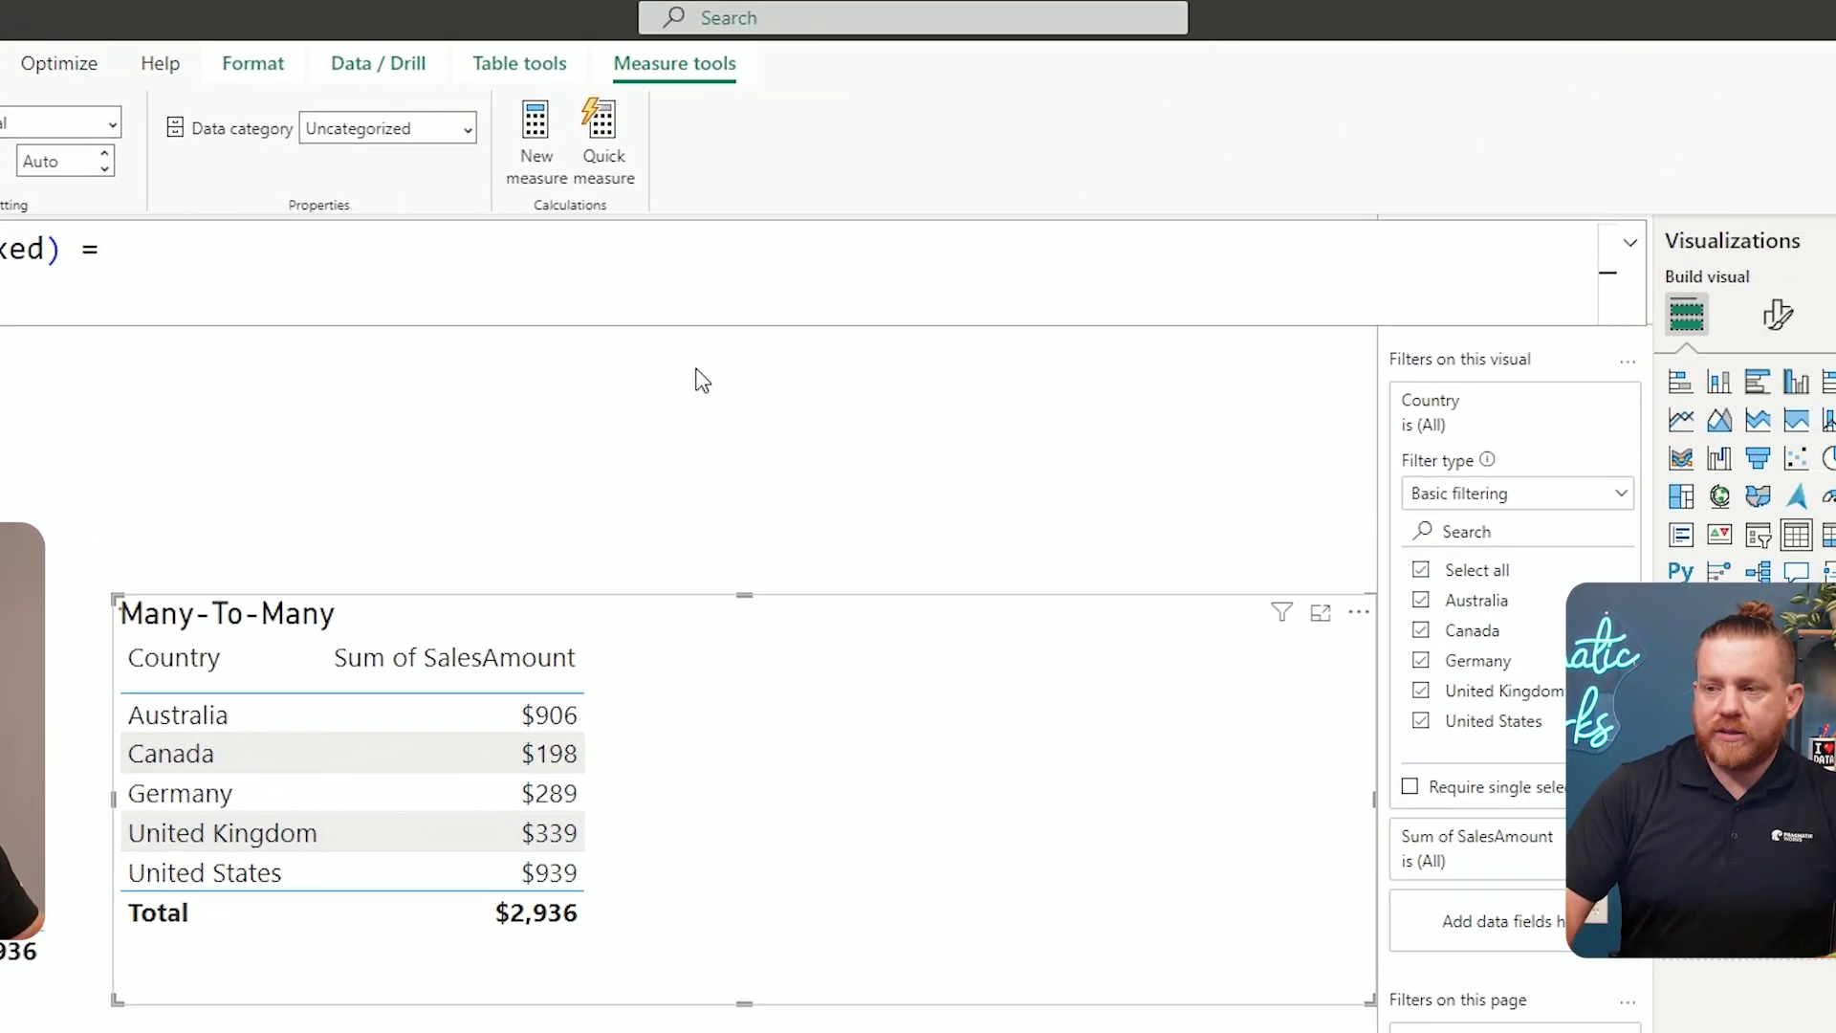
Try the Total Sales (Fixed) measure in the Many-To-Many table and remove it again
click(1668, 390)
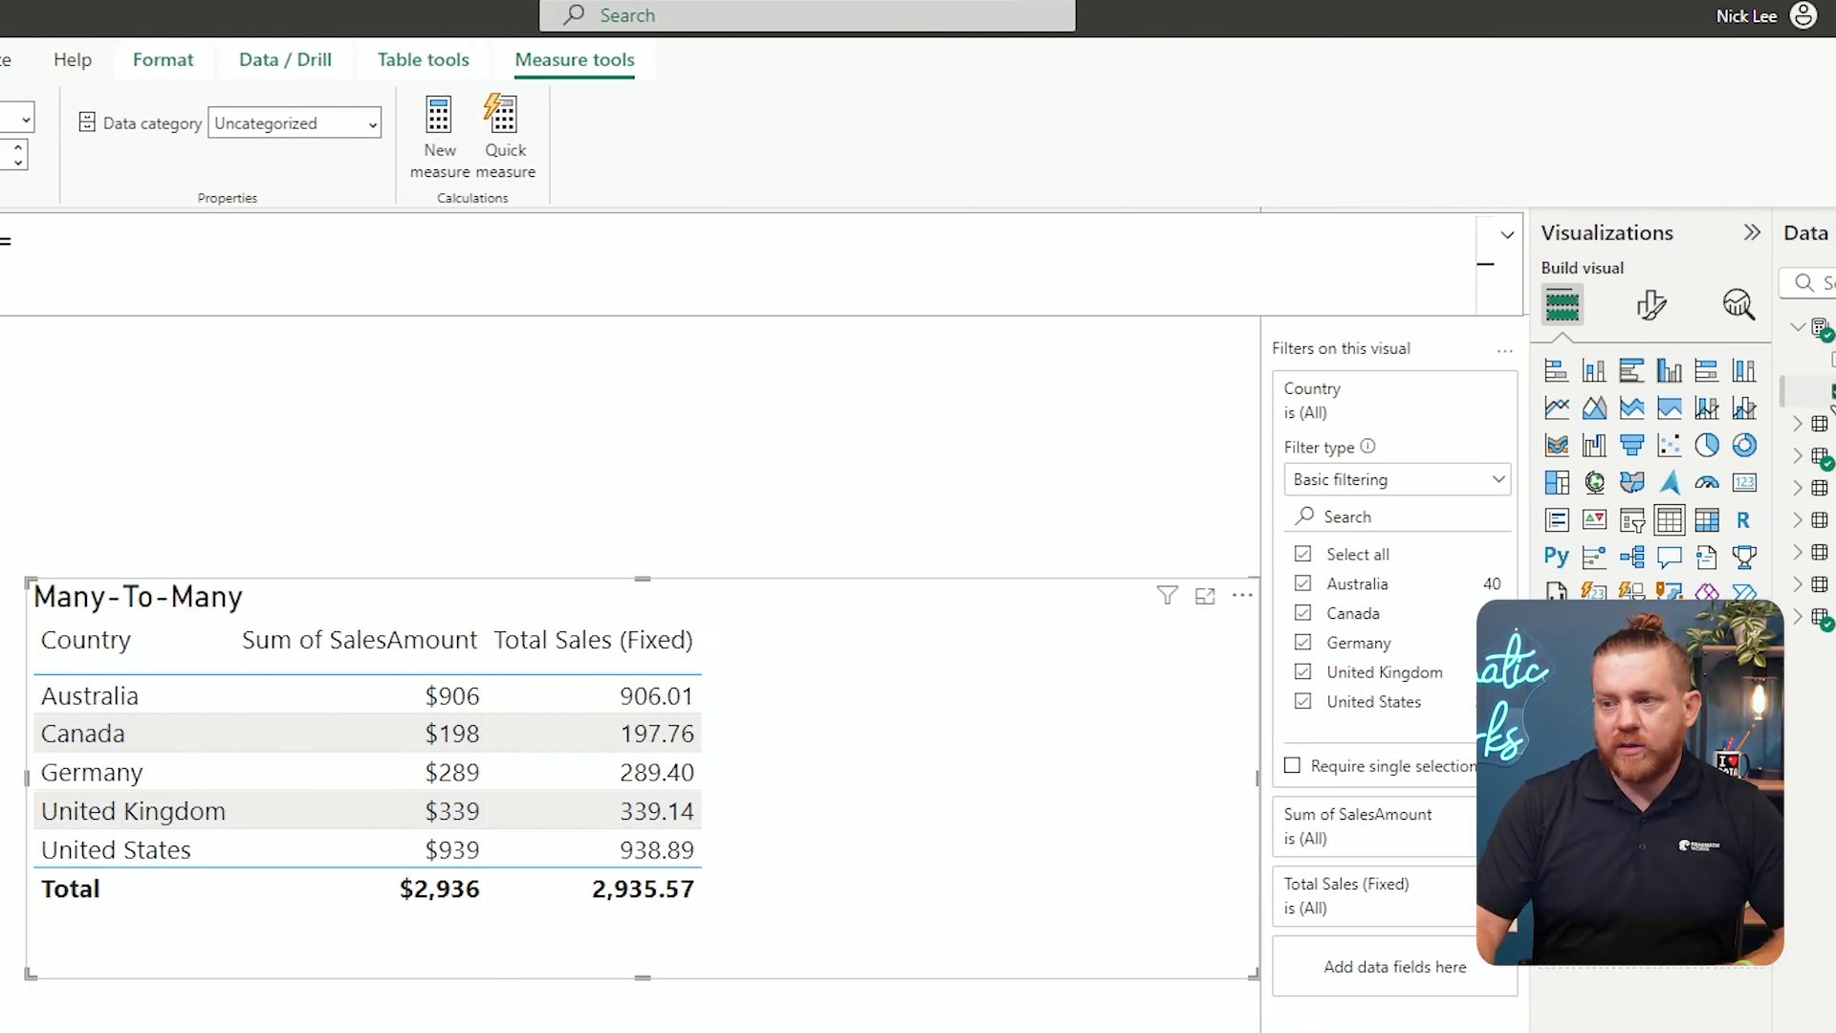
click(1828, 392)
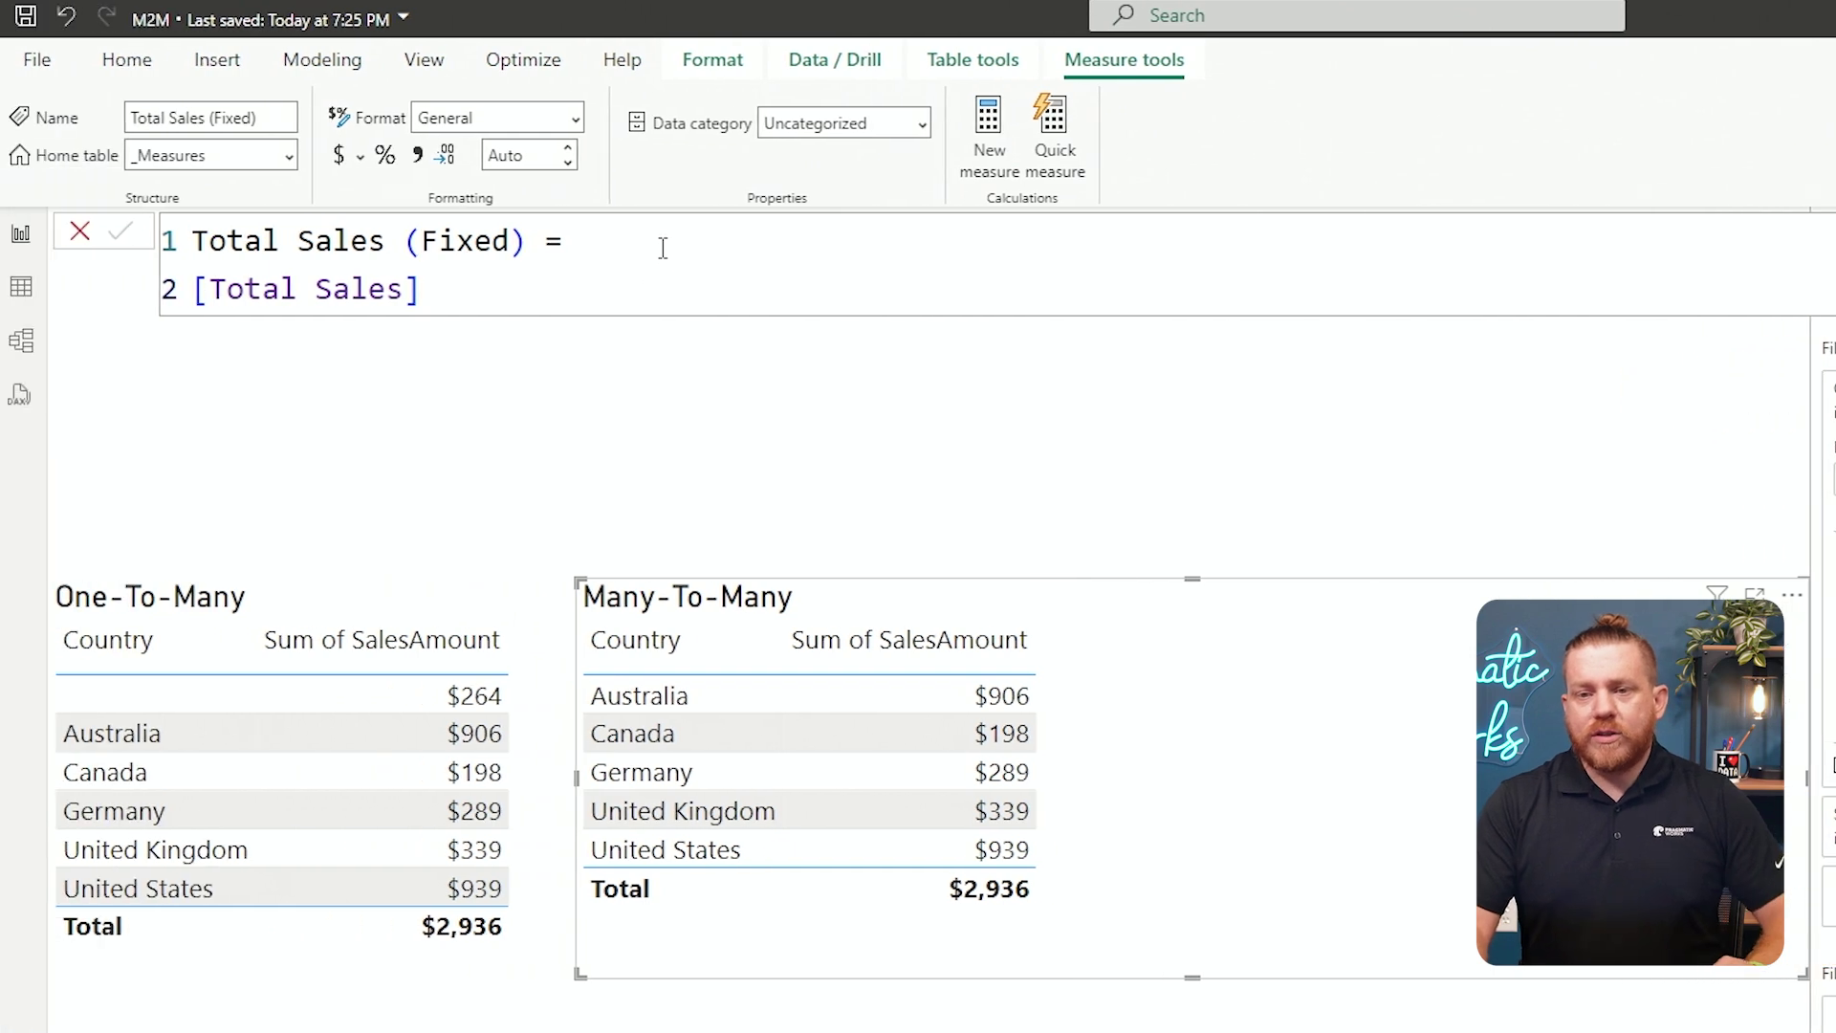
Wrap [Total Sales] in a CALCULATE function within the Total Sales (Fixed) measure, indenting the expression on its own line
click(447, 244)
key(shift+Return)
text(cal)
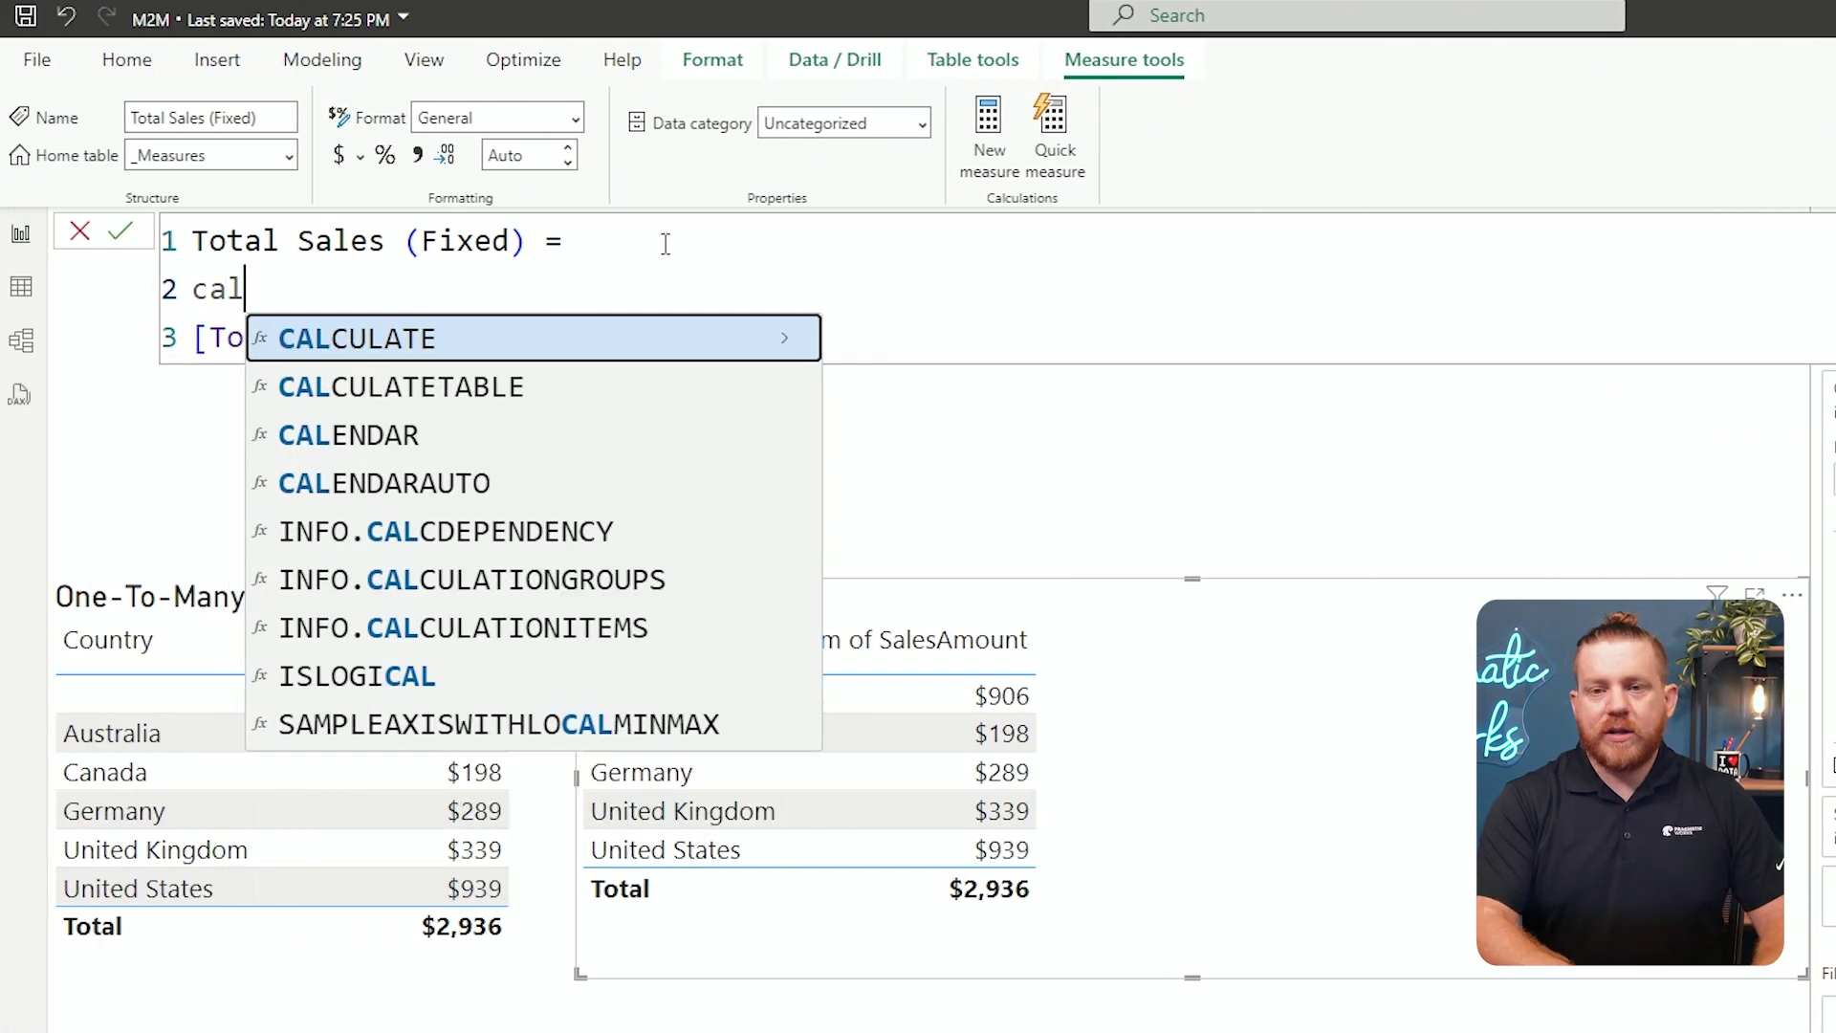
key(Tab)
click(499, 335)
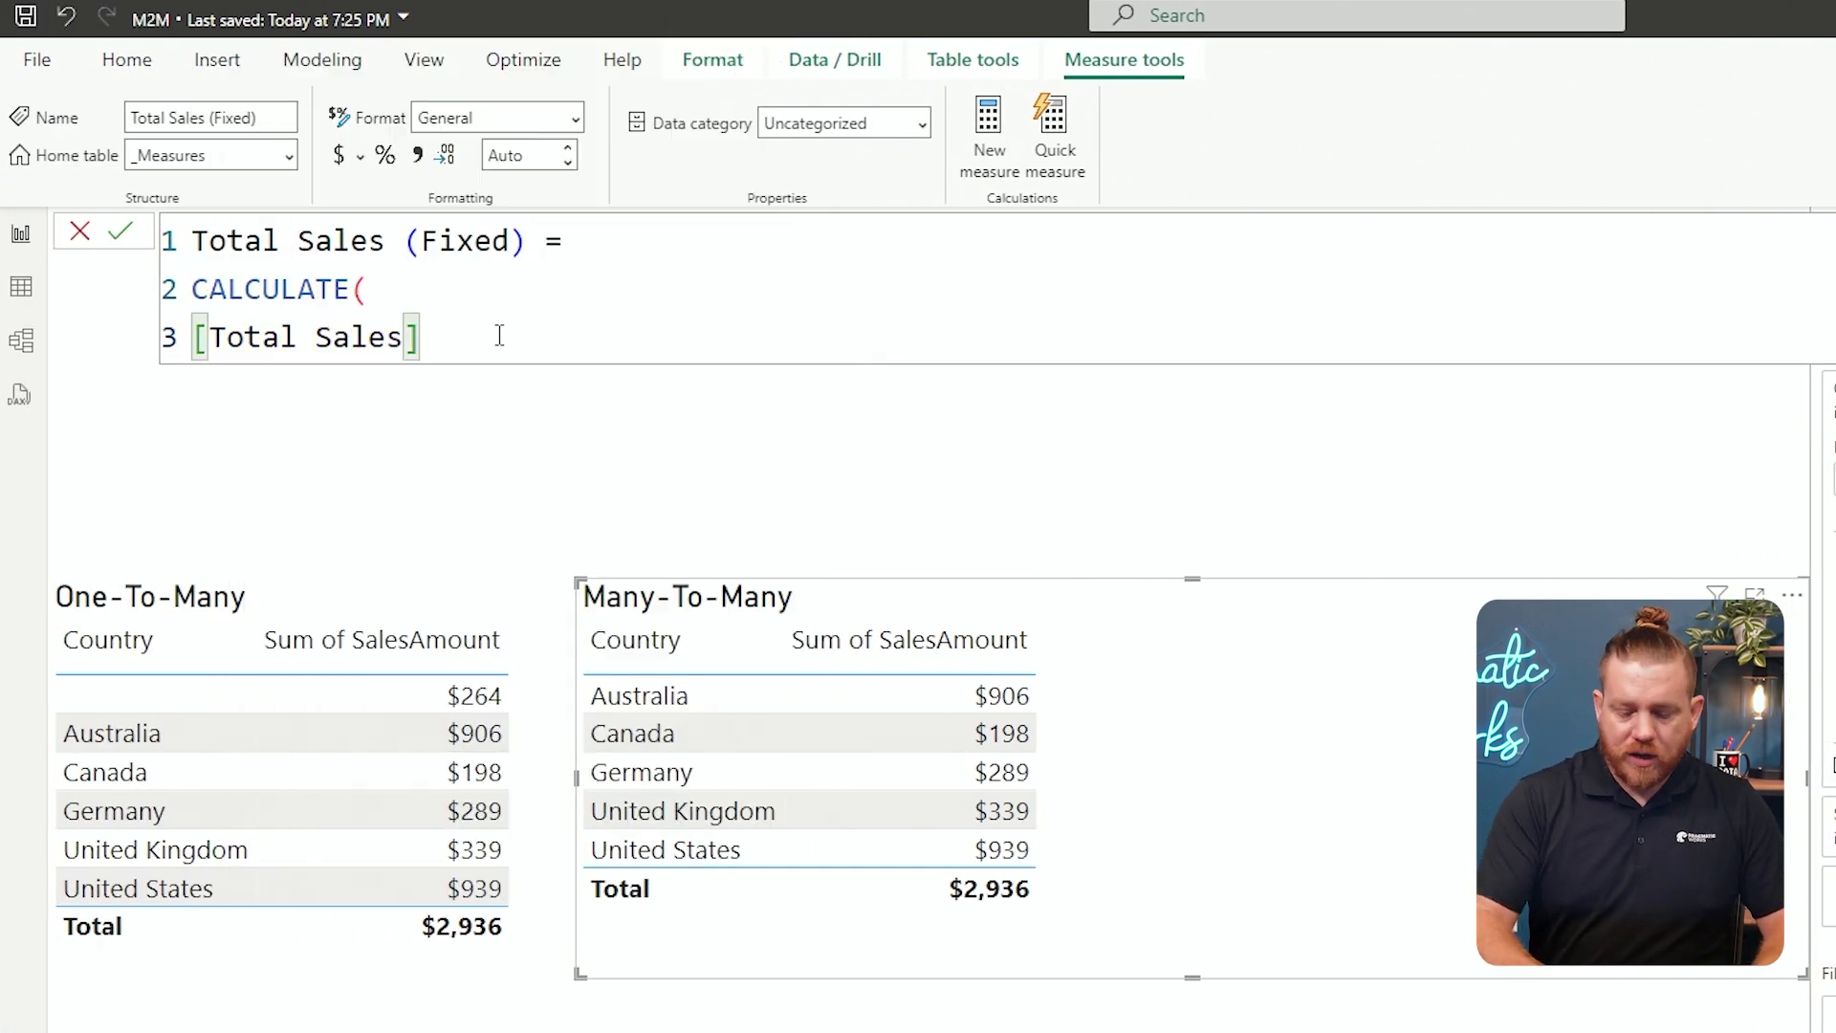
key(Tab)
click(628, 346)
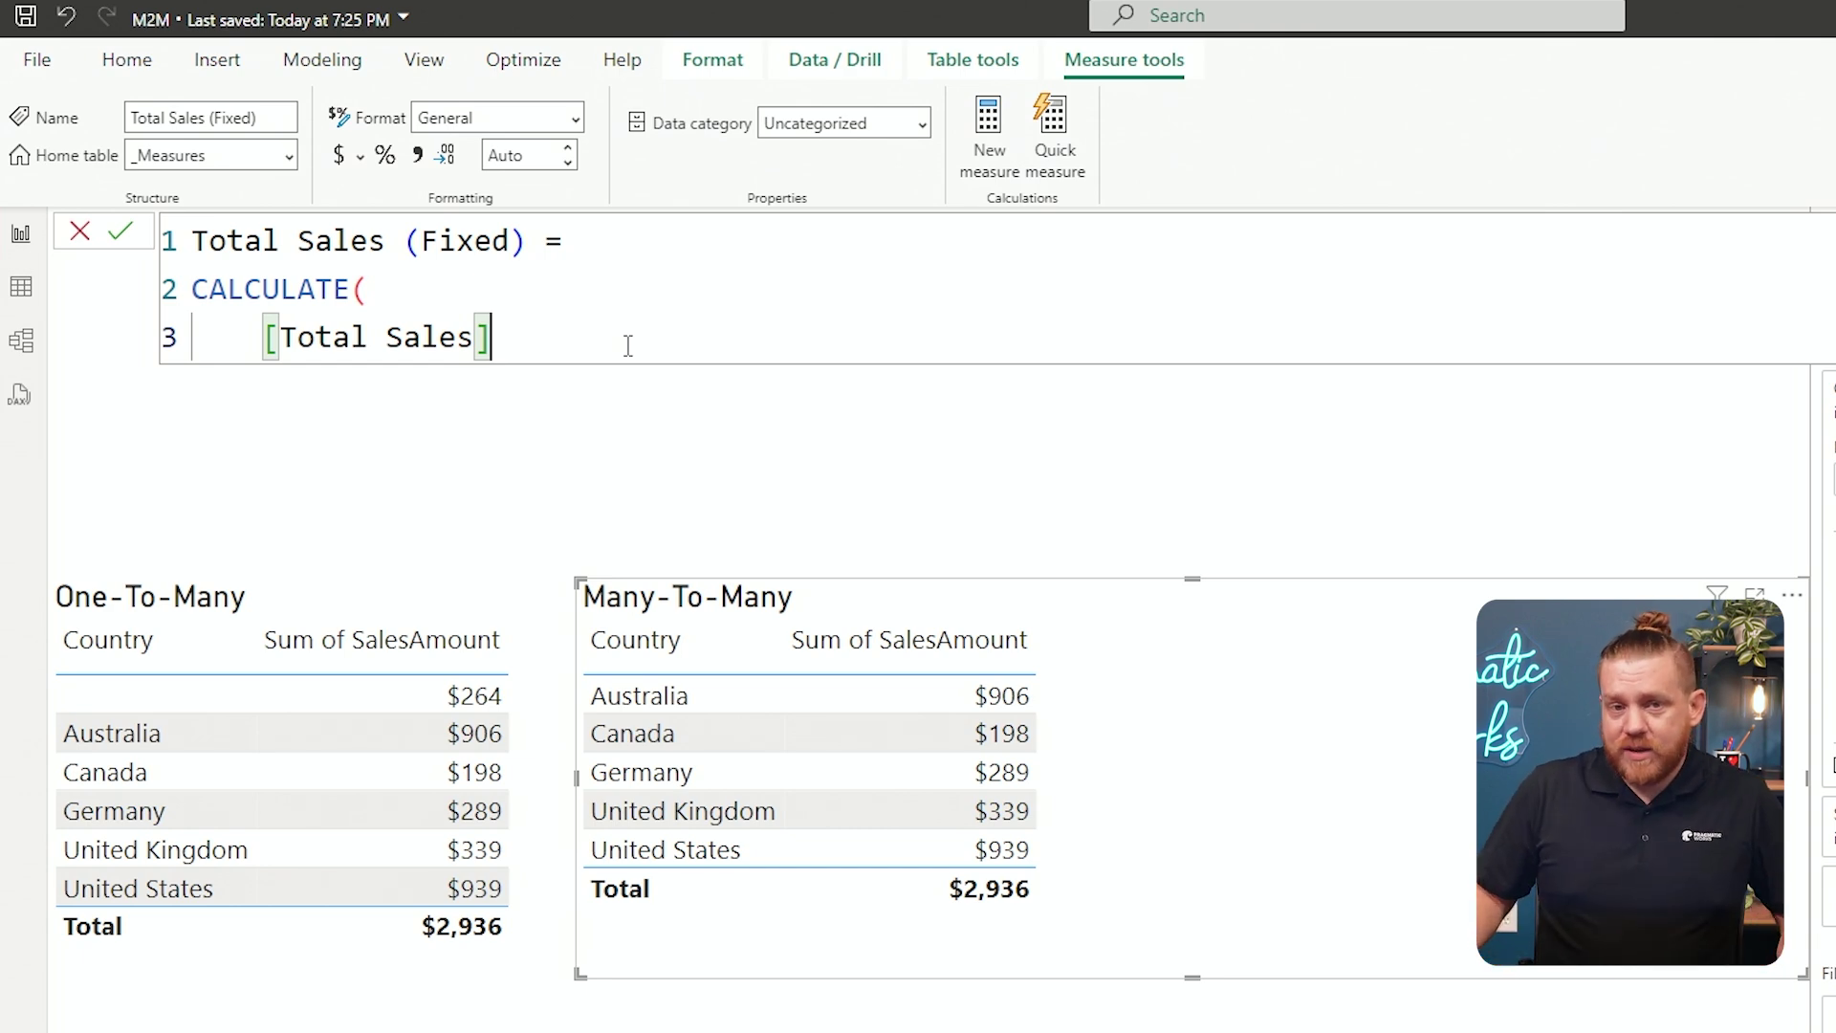
text())
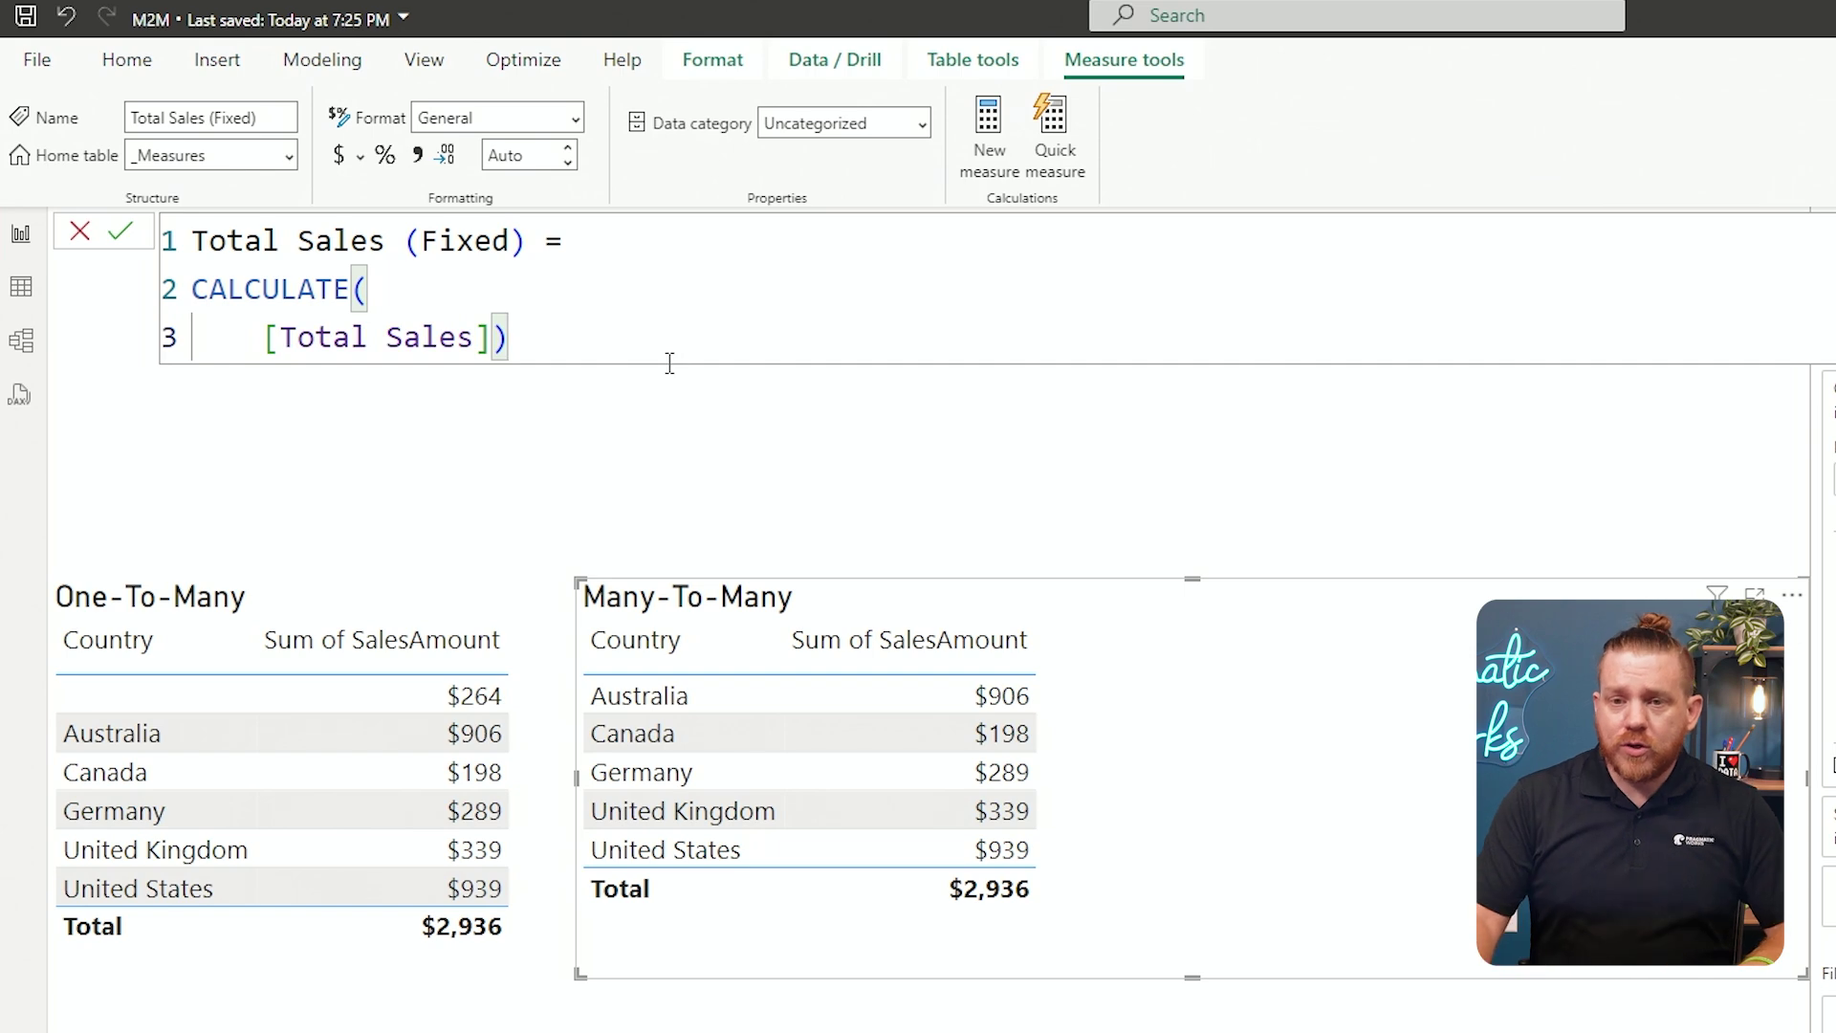
Declare a variable named _Countries above the CALCULATE expression in the Total Sales (Fixed) measure
click(657, 246)
key(shift+Return)
text(var )
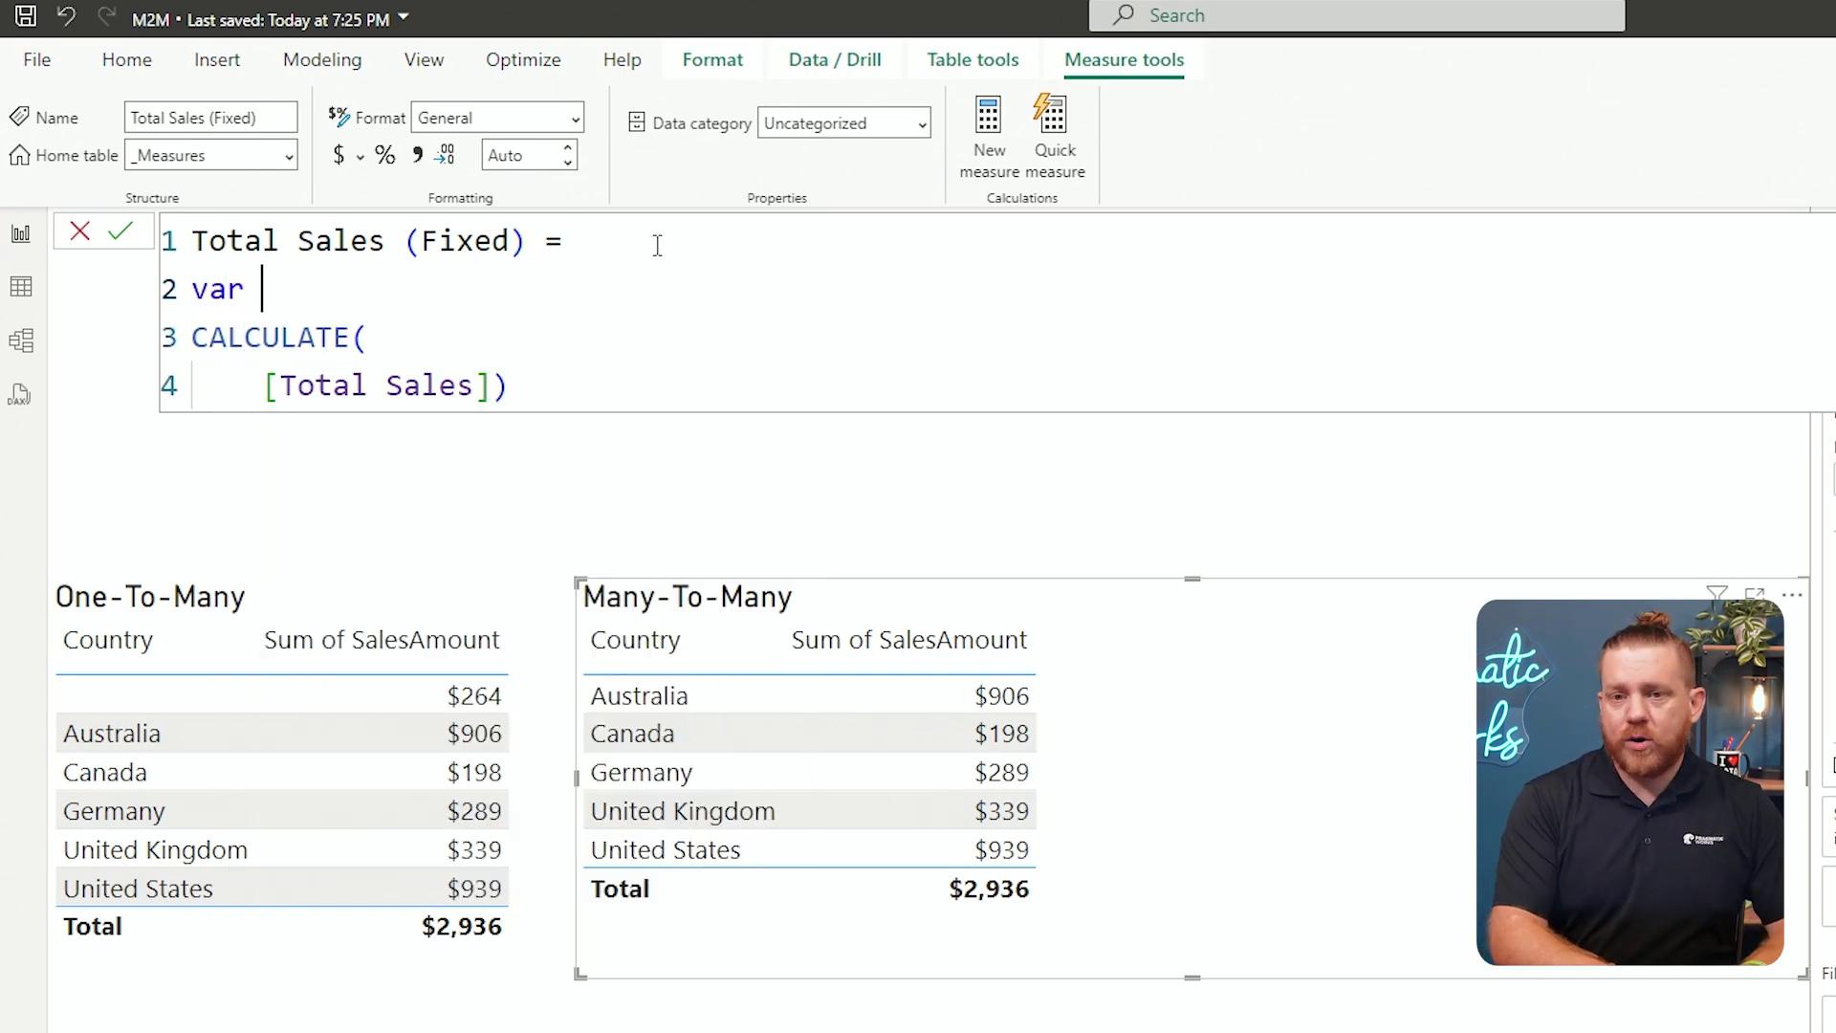
text(_)
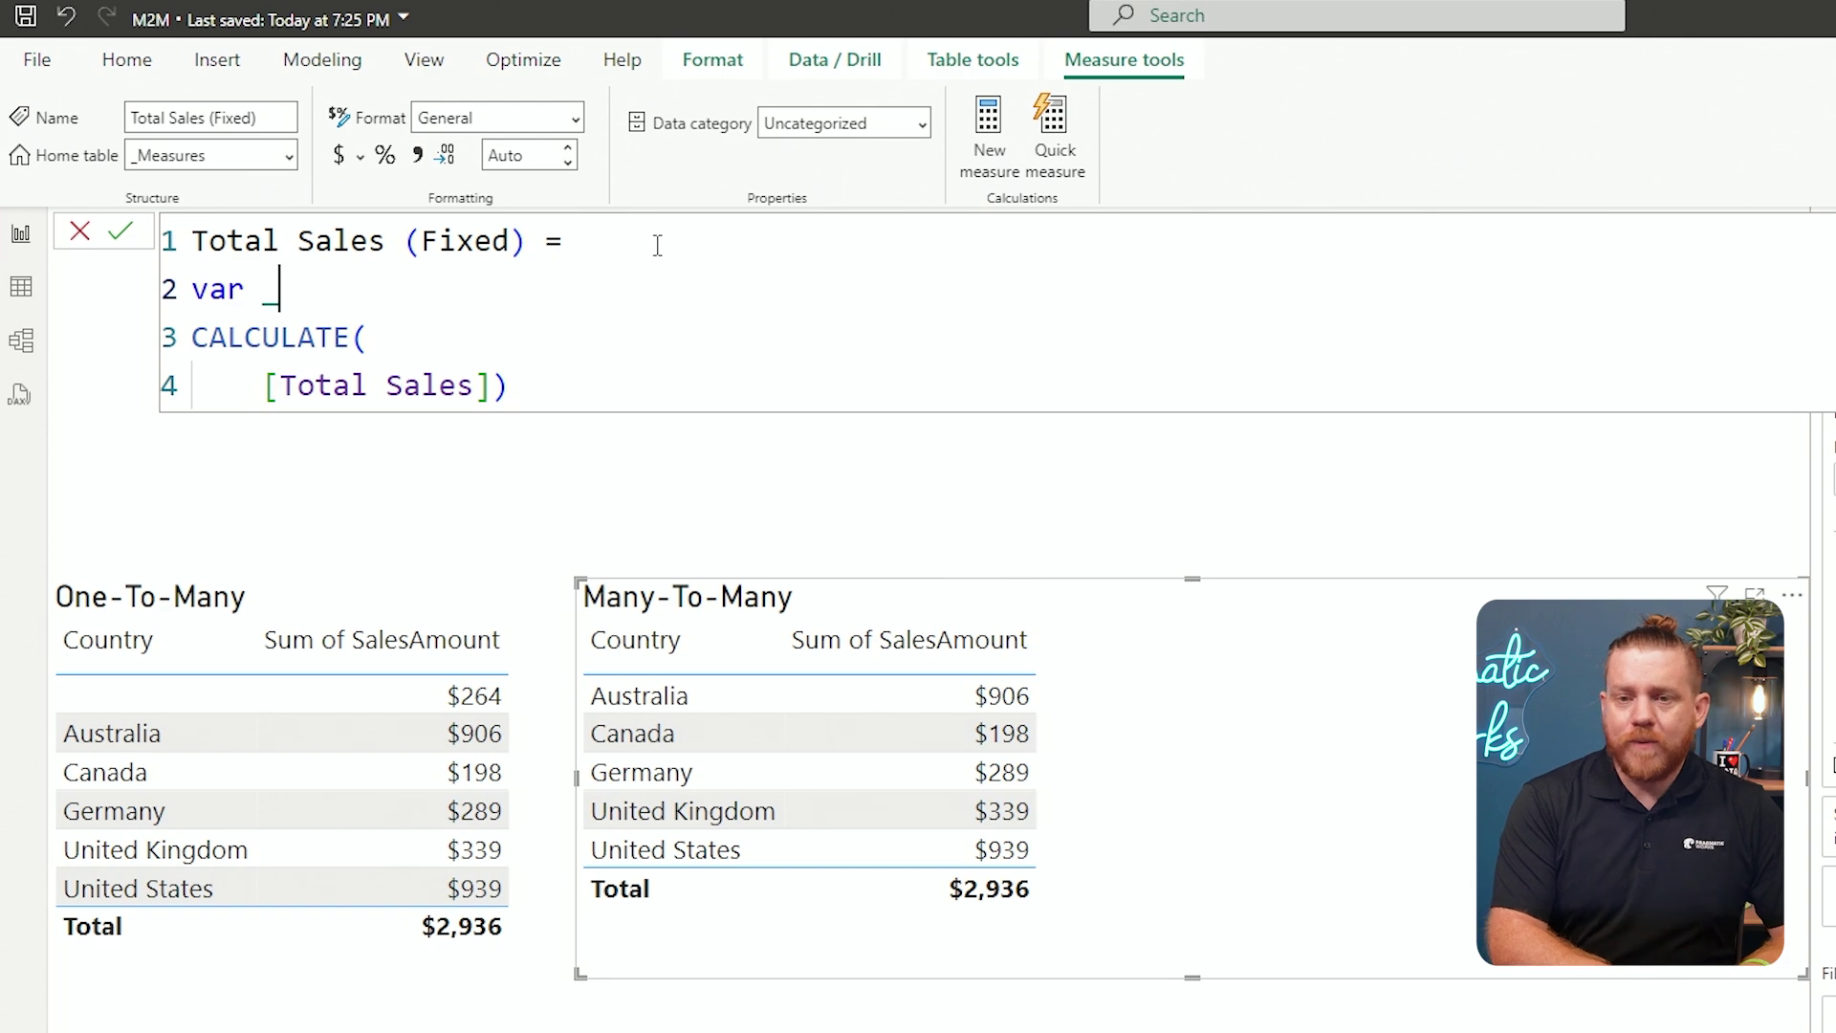
text(Countries =)
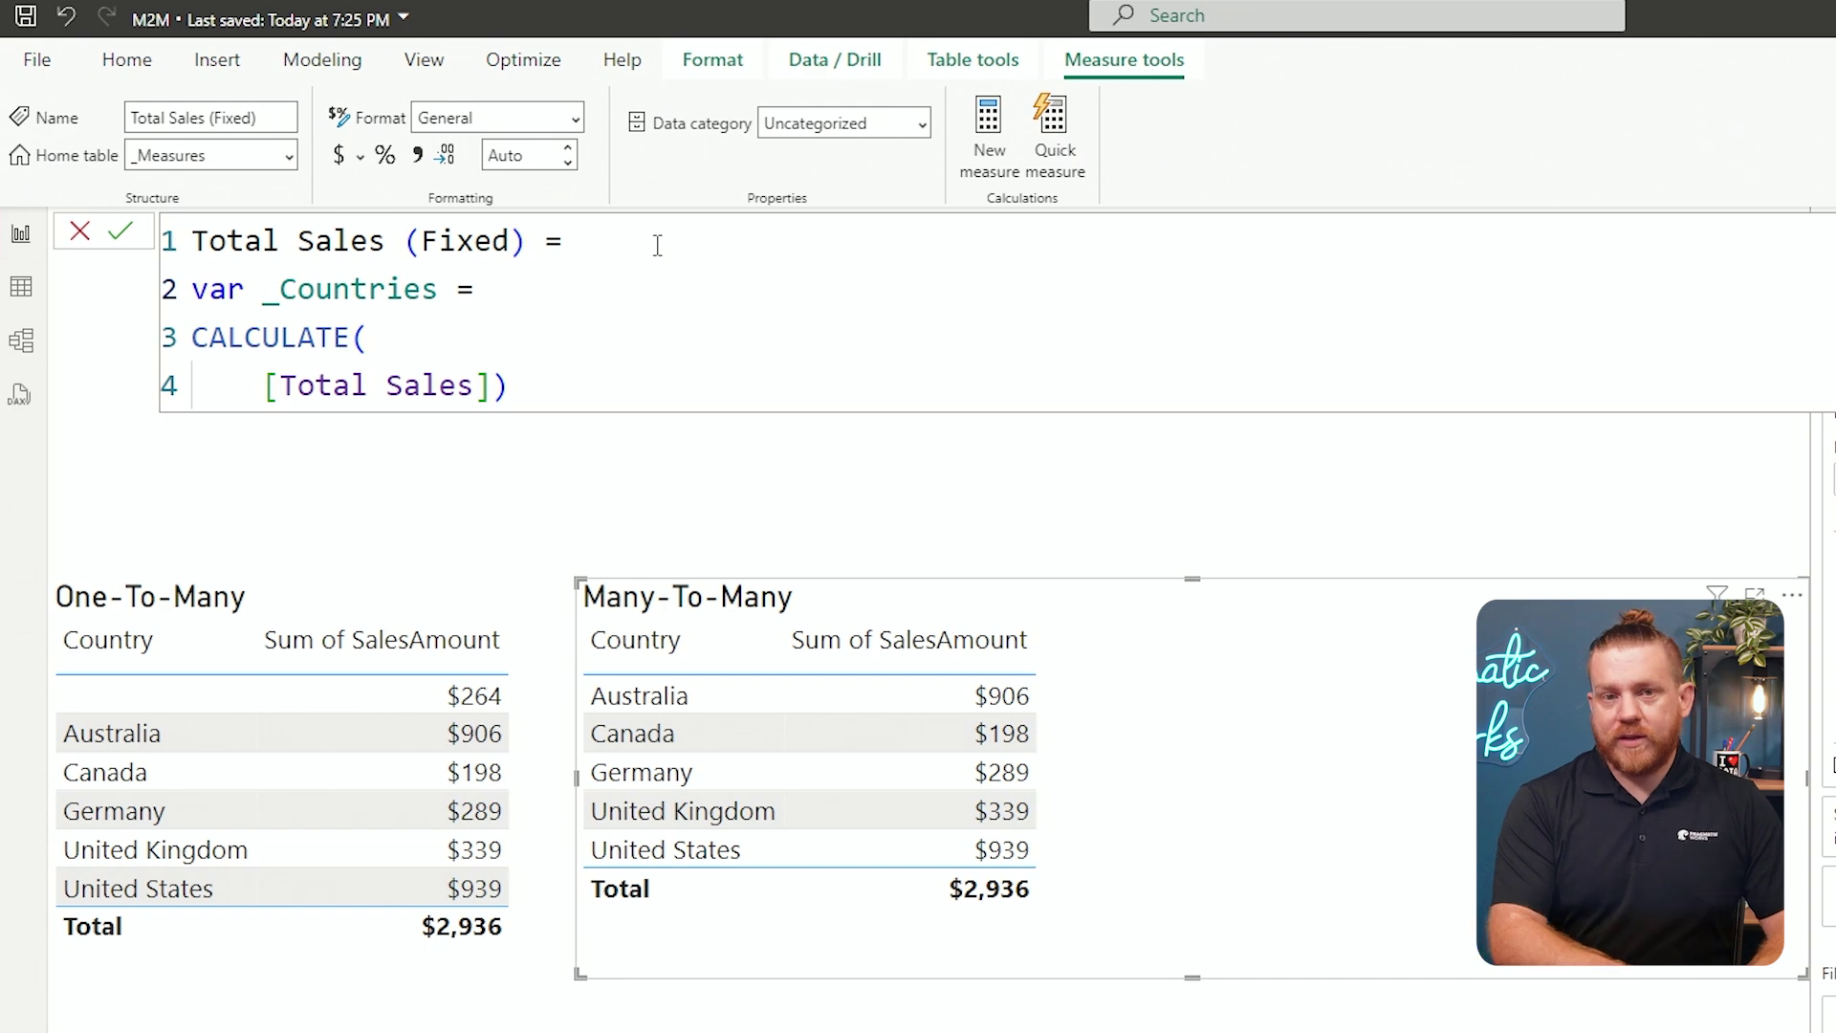
Define _Countries as SUMMARIZE('Dim Geo (Many-to-Many)', 'Dim Geo (Many-to-Many)'[Country])
key(shift+Return)
text(summ)
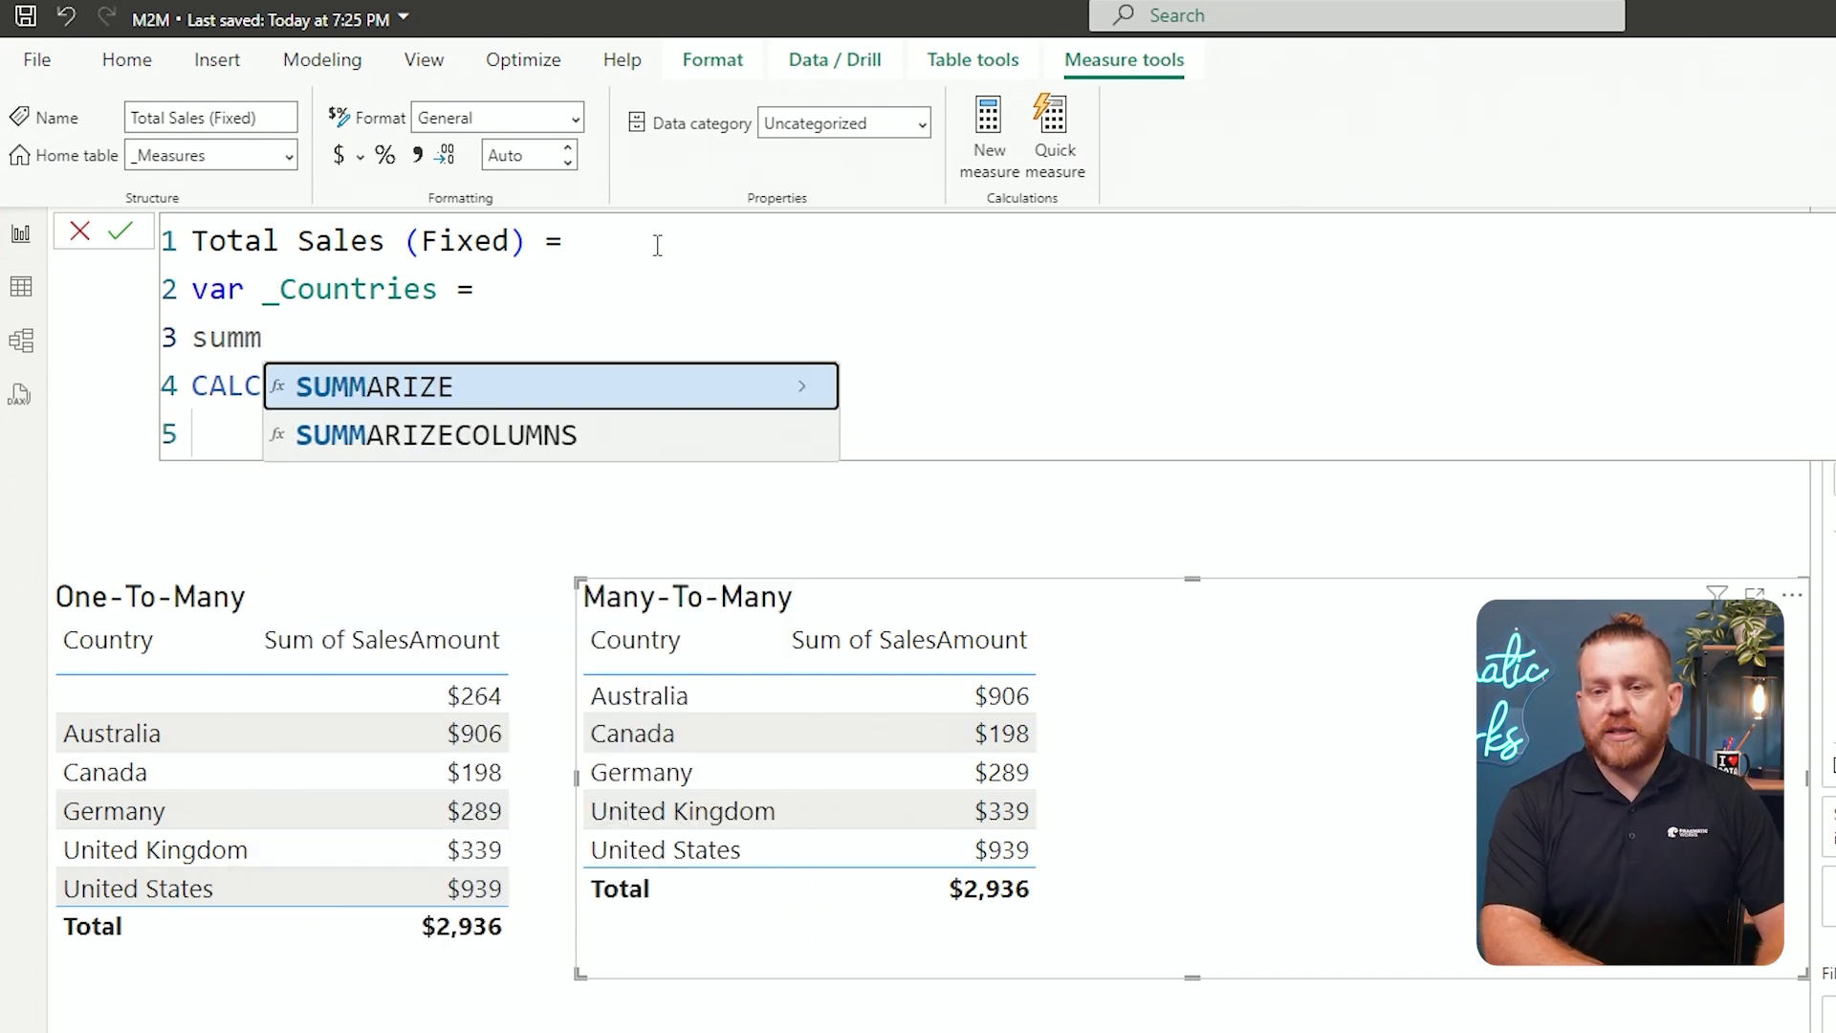
key(Tab)
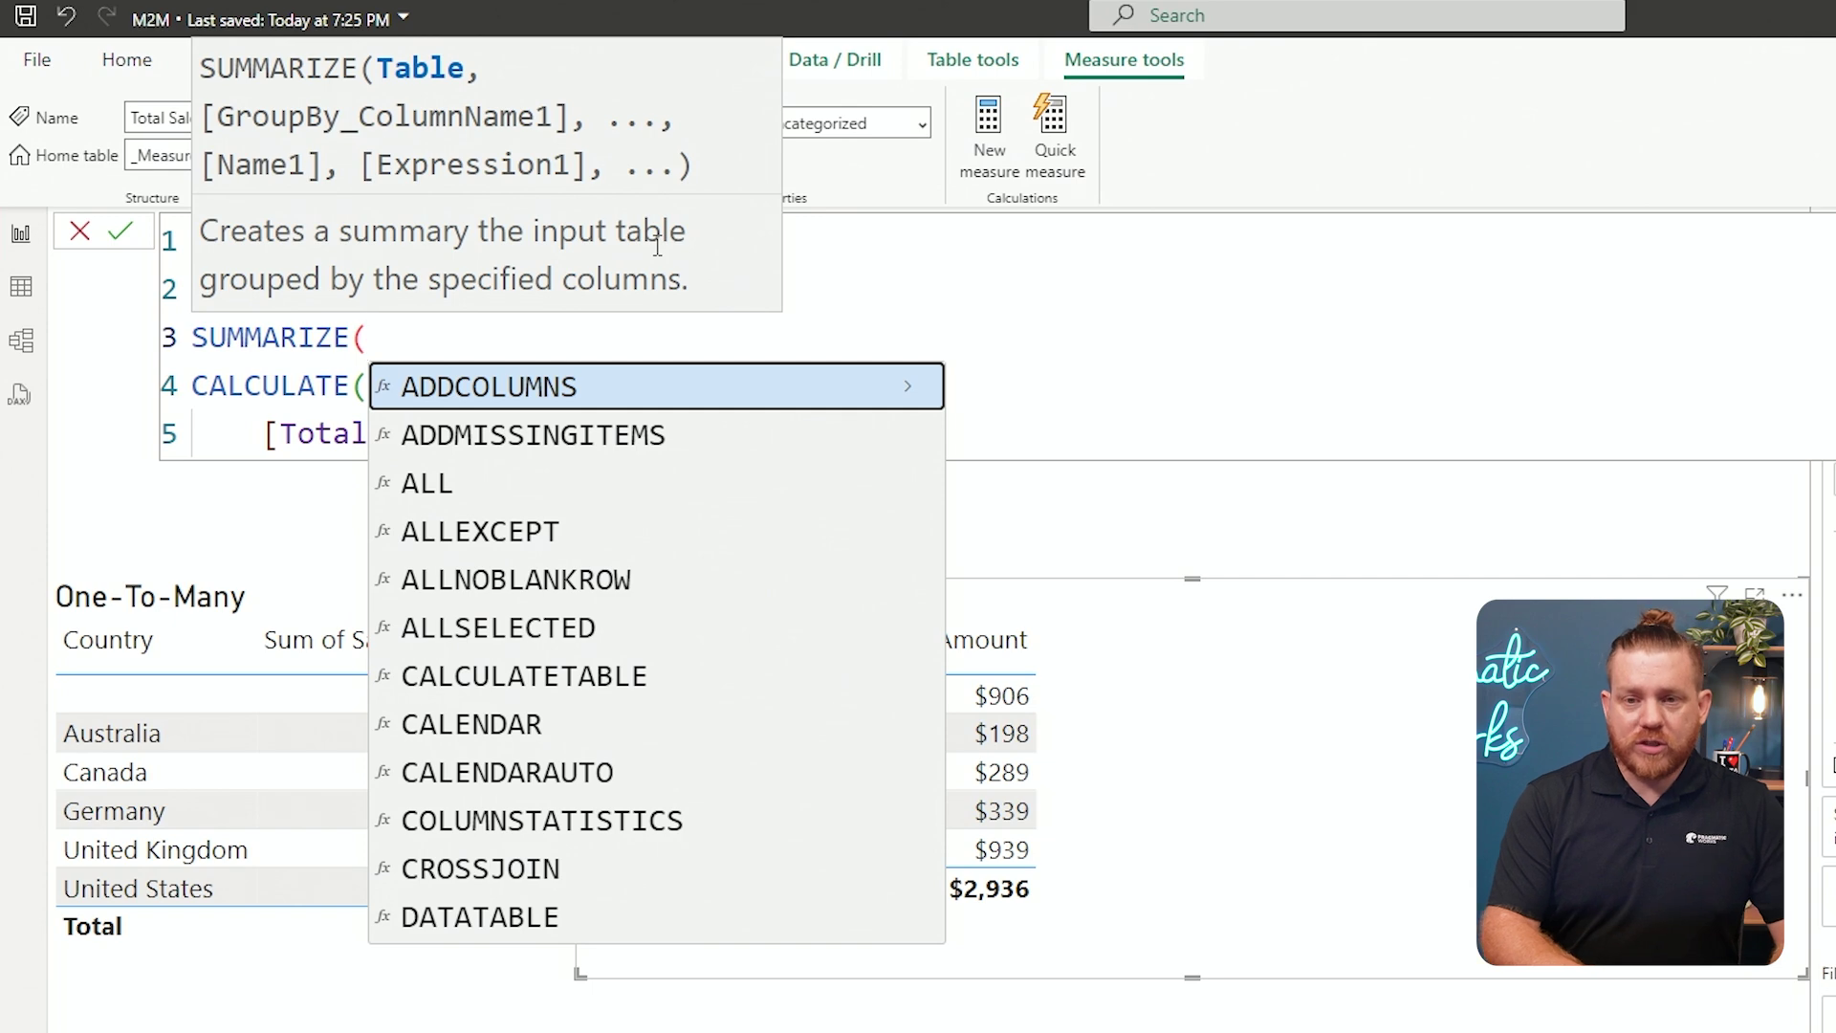
text(')
key(Up)
key(Tab)
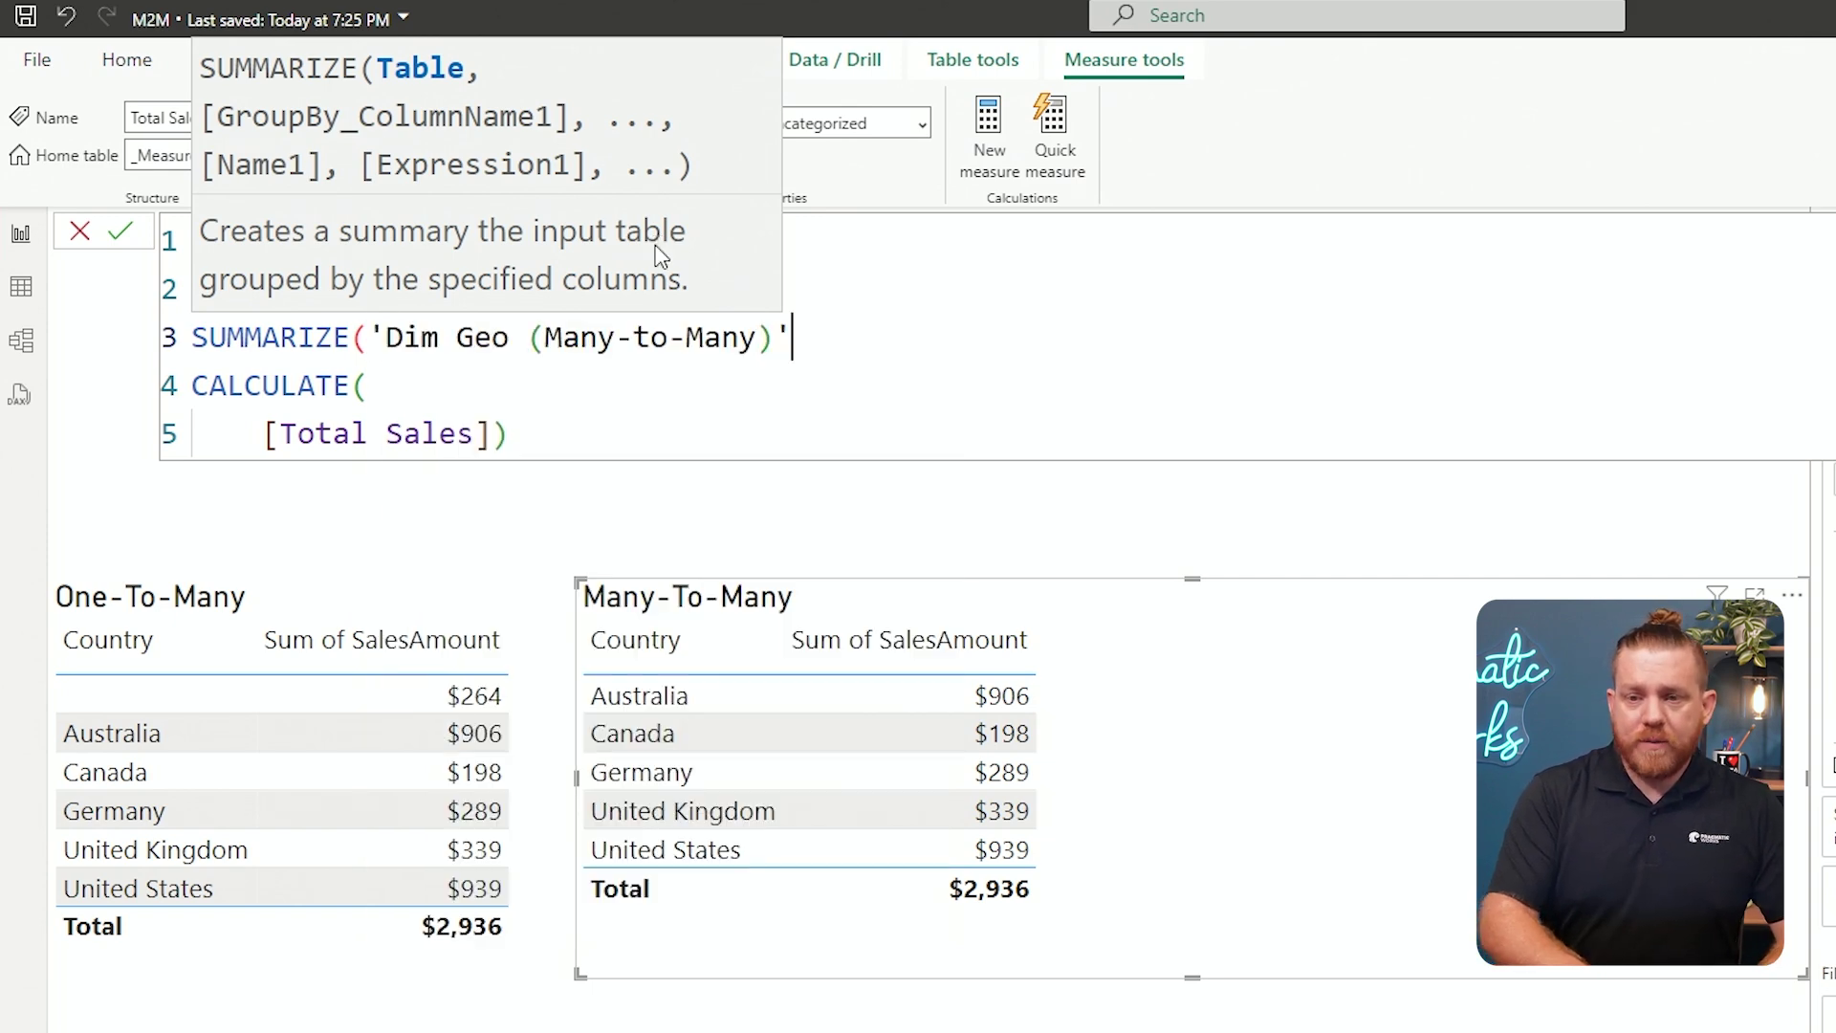
text(, ')
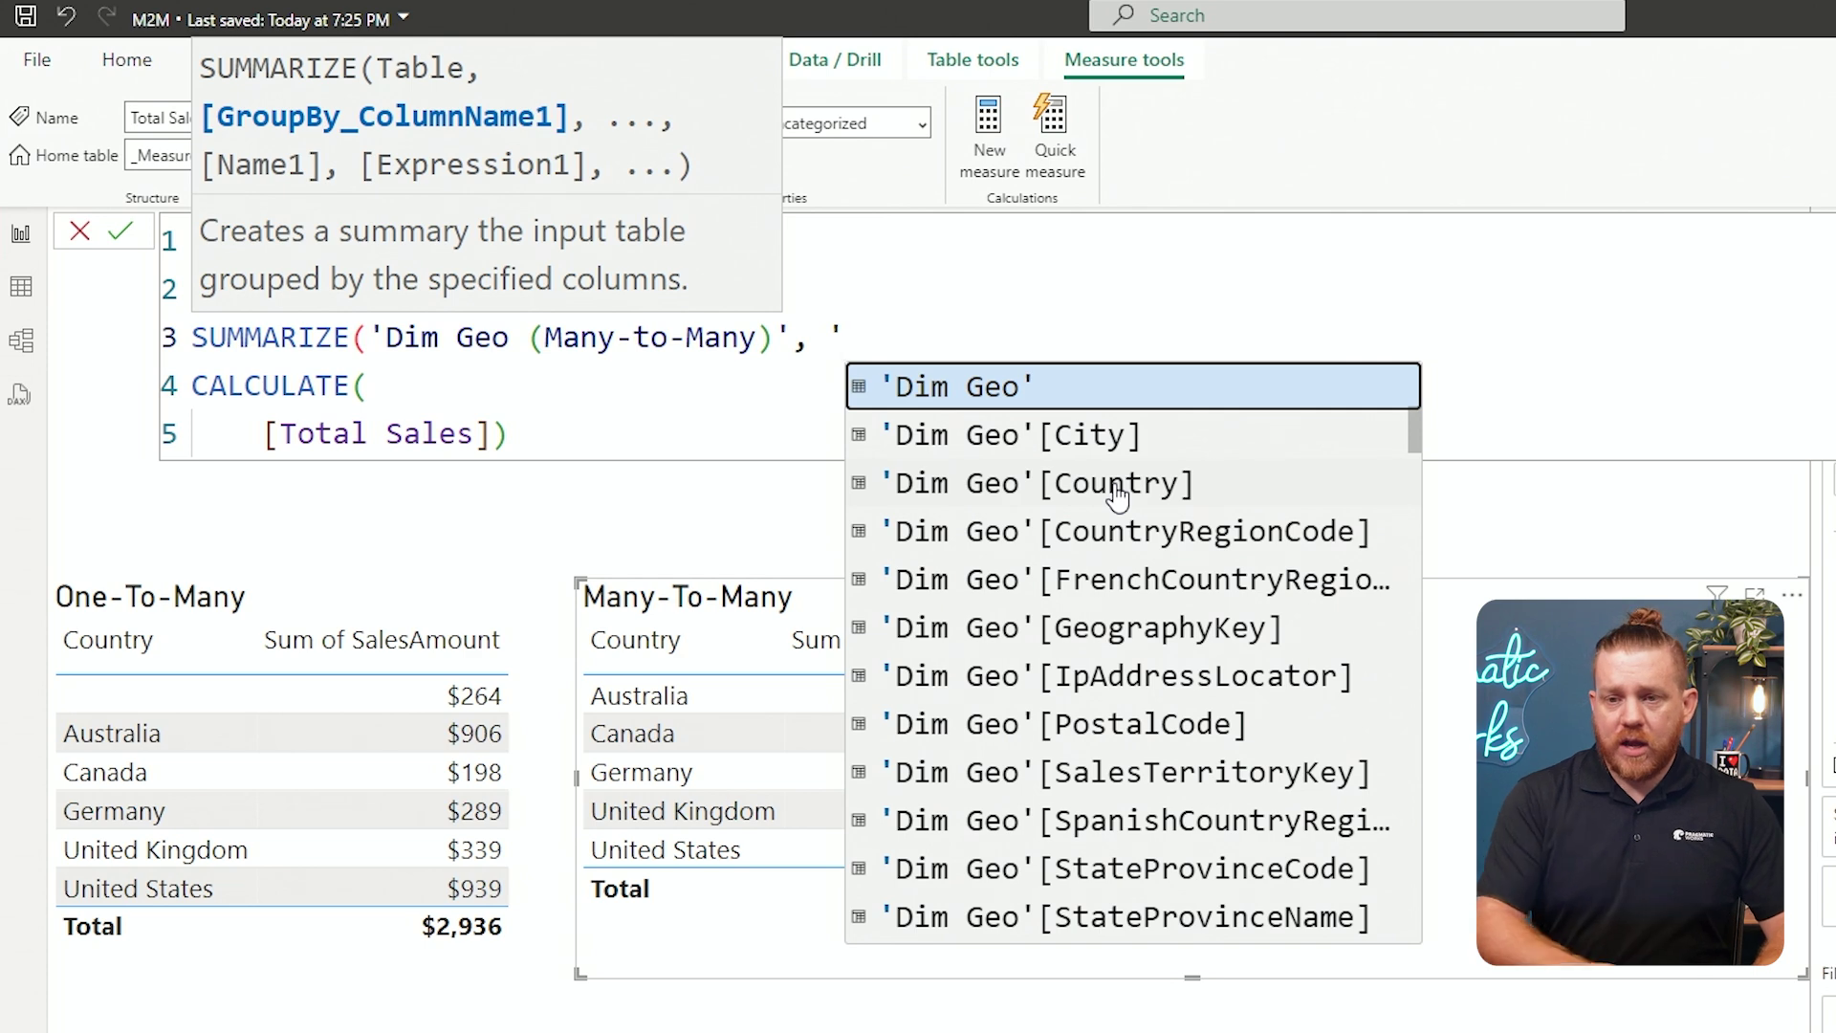
text(coun)
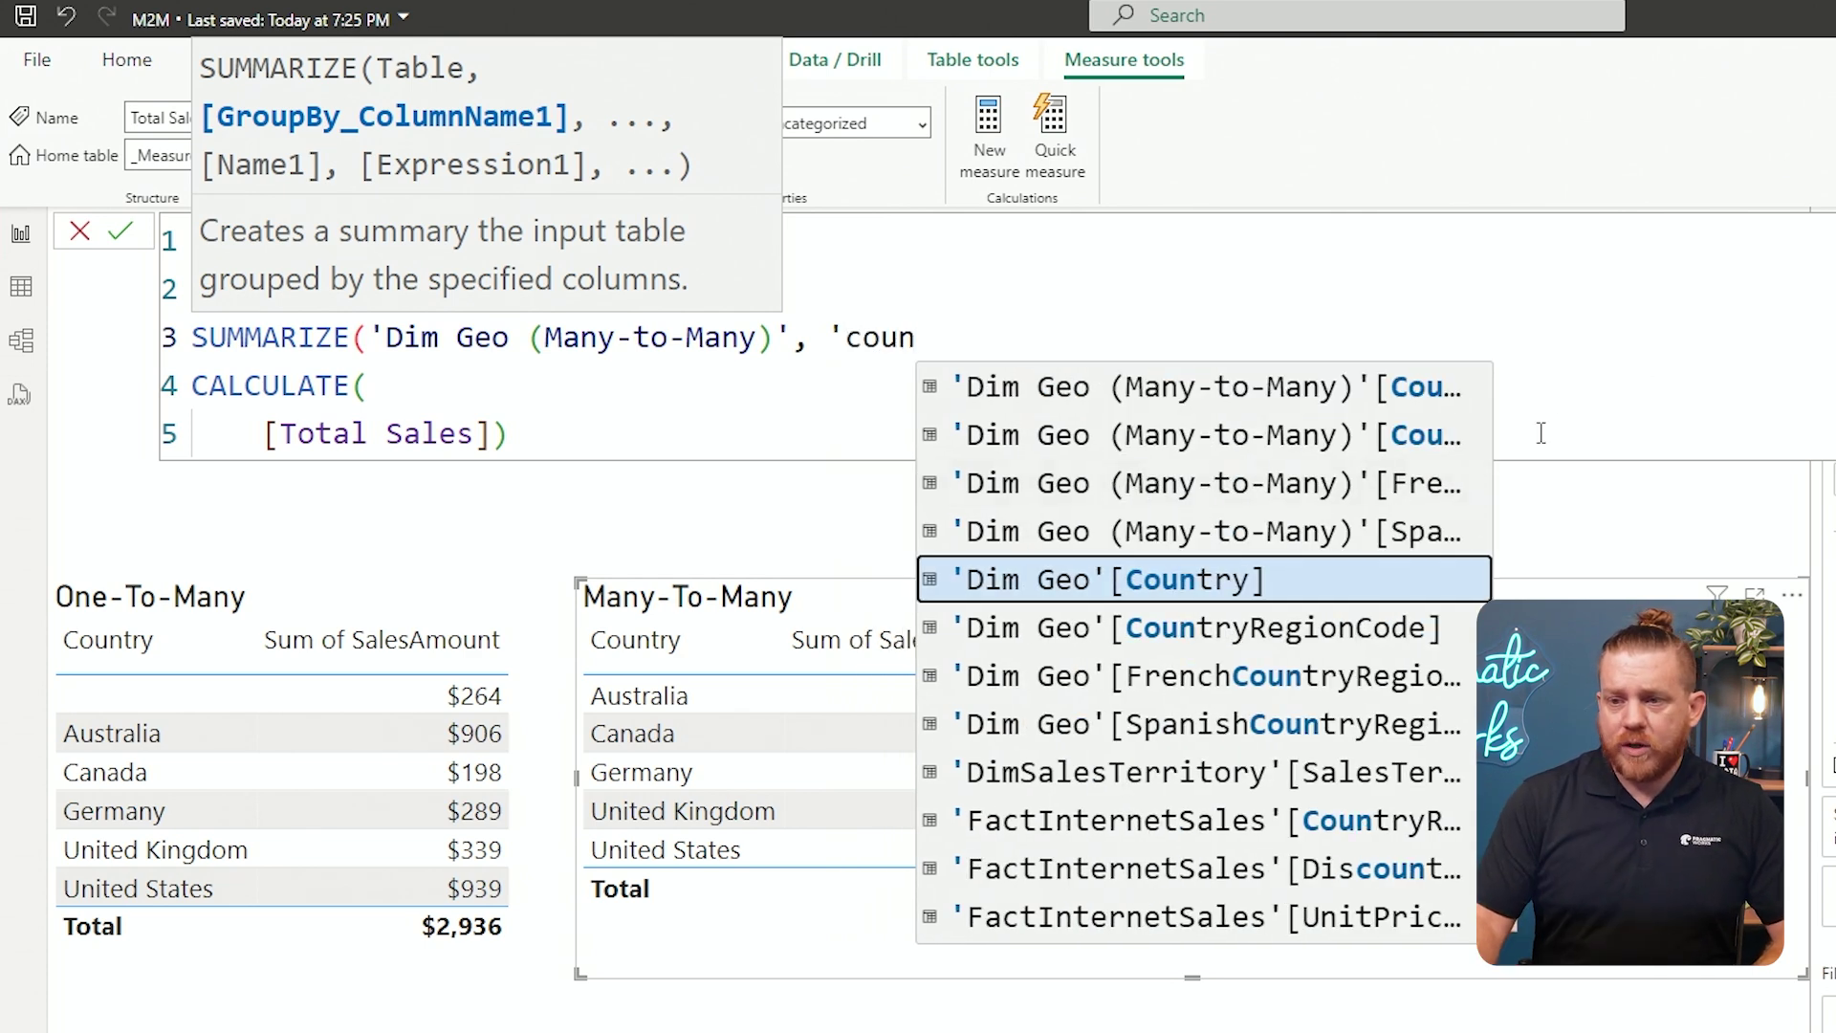
click(1488, 435)
drag(1626, 346, 1392, 346)
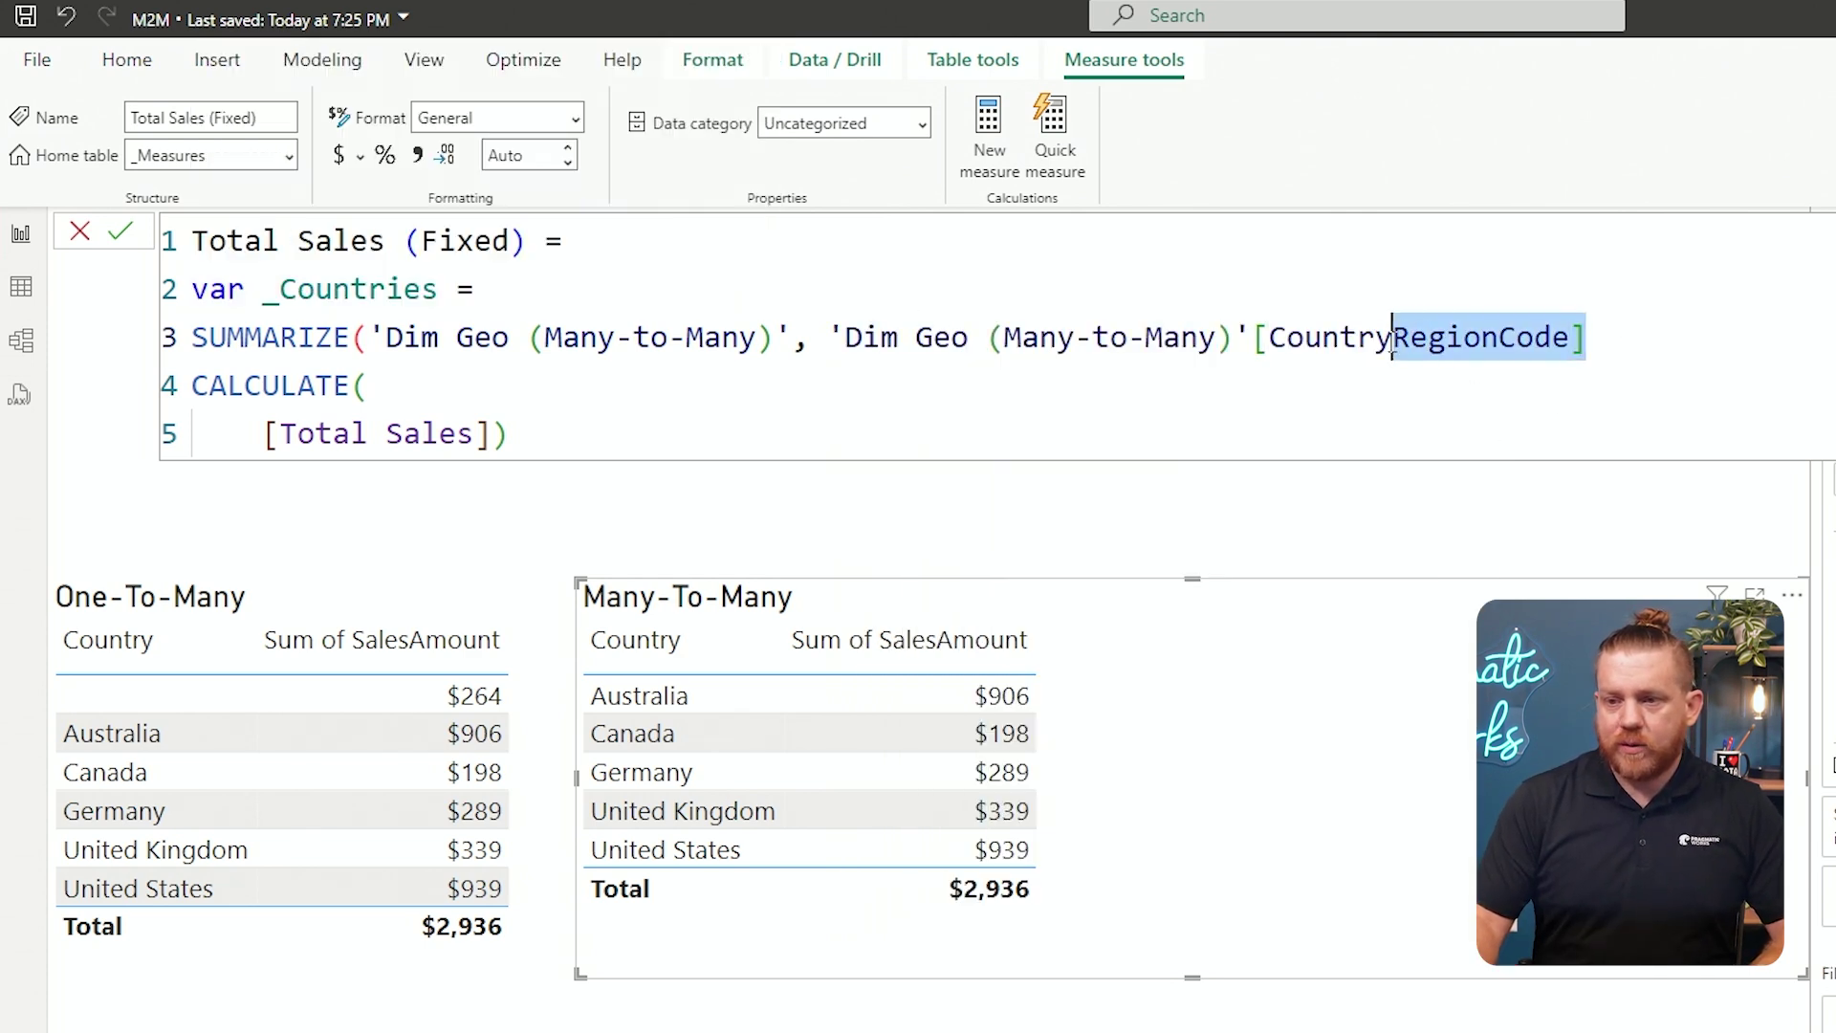
text(]))
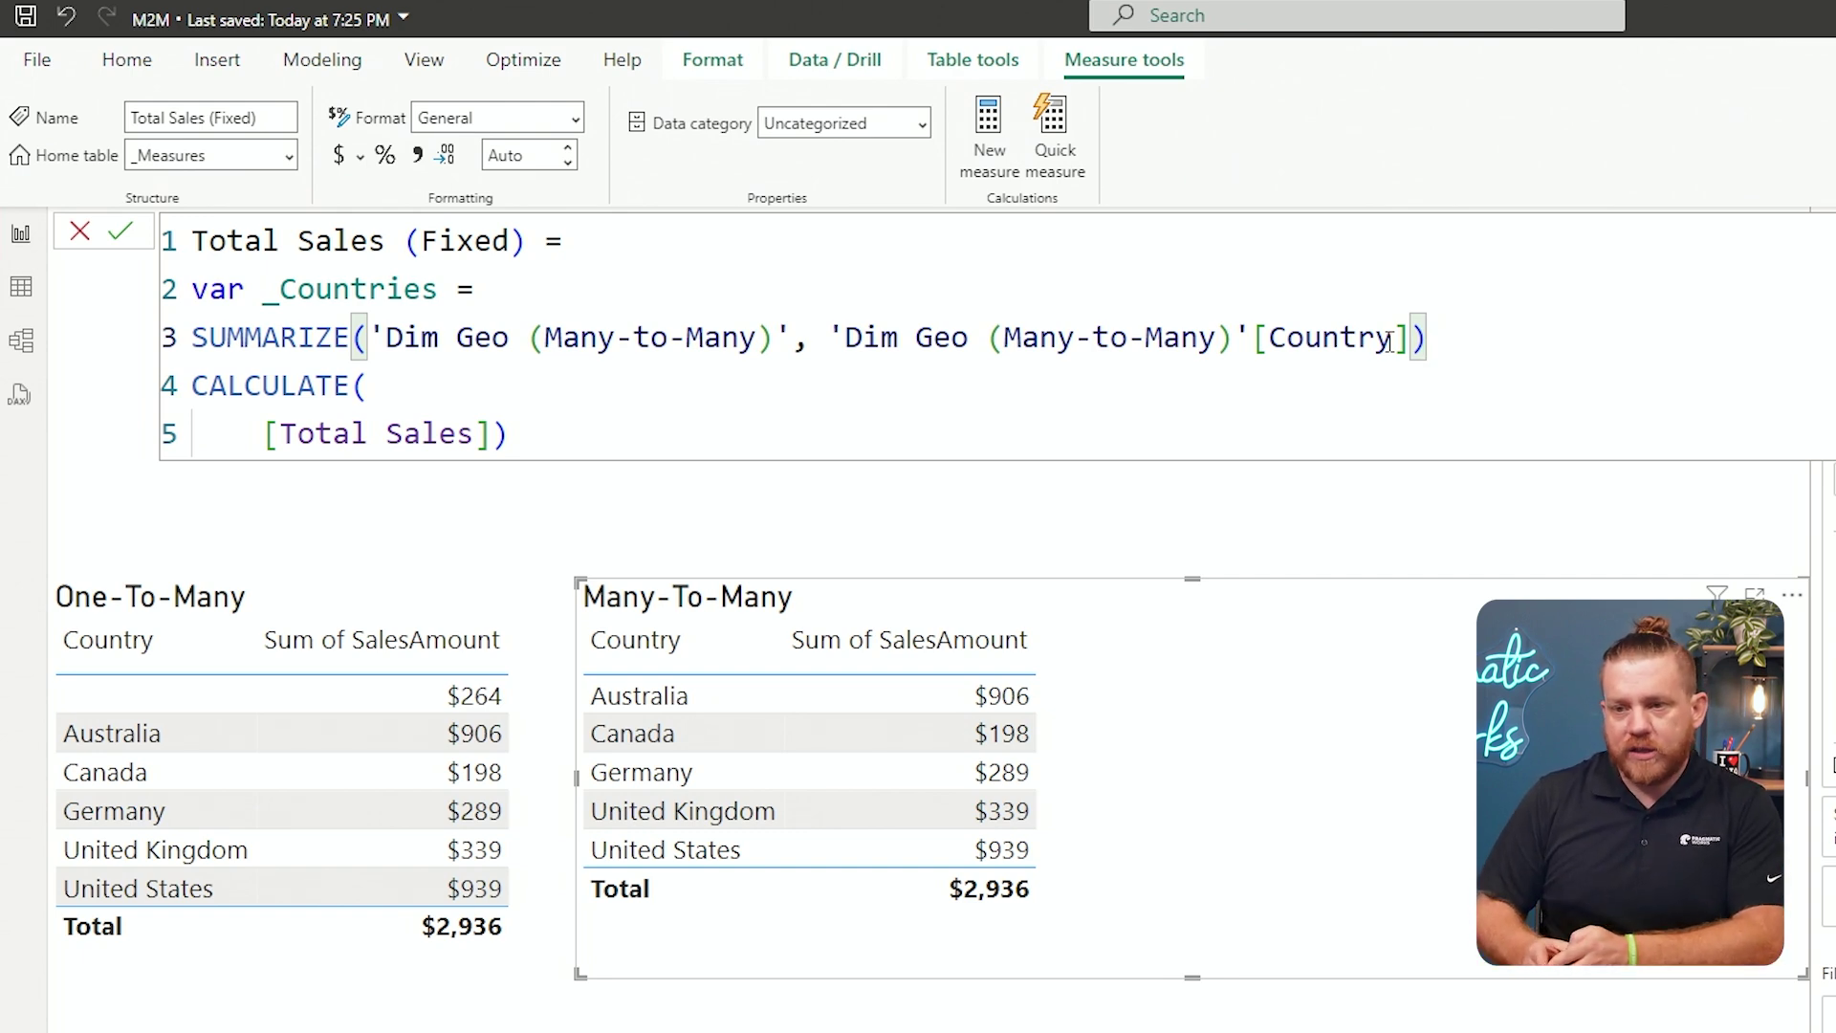
Return the CALCULATE expression with _Countries as its filter argument and commit the Total Sales (Fixed) measure
key(Return)
text(return)
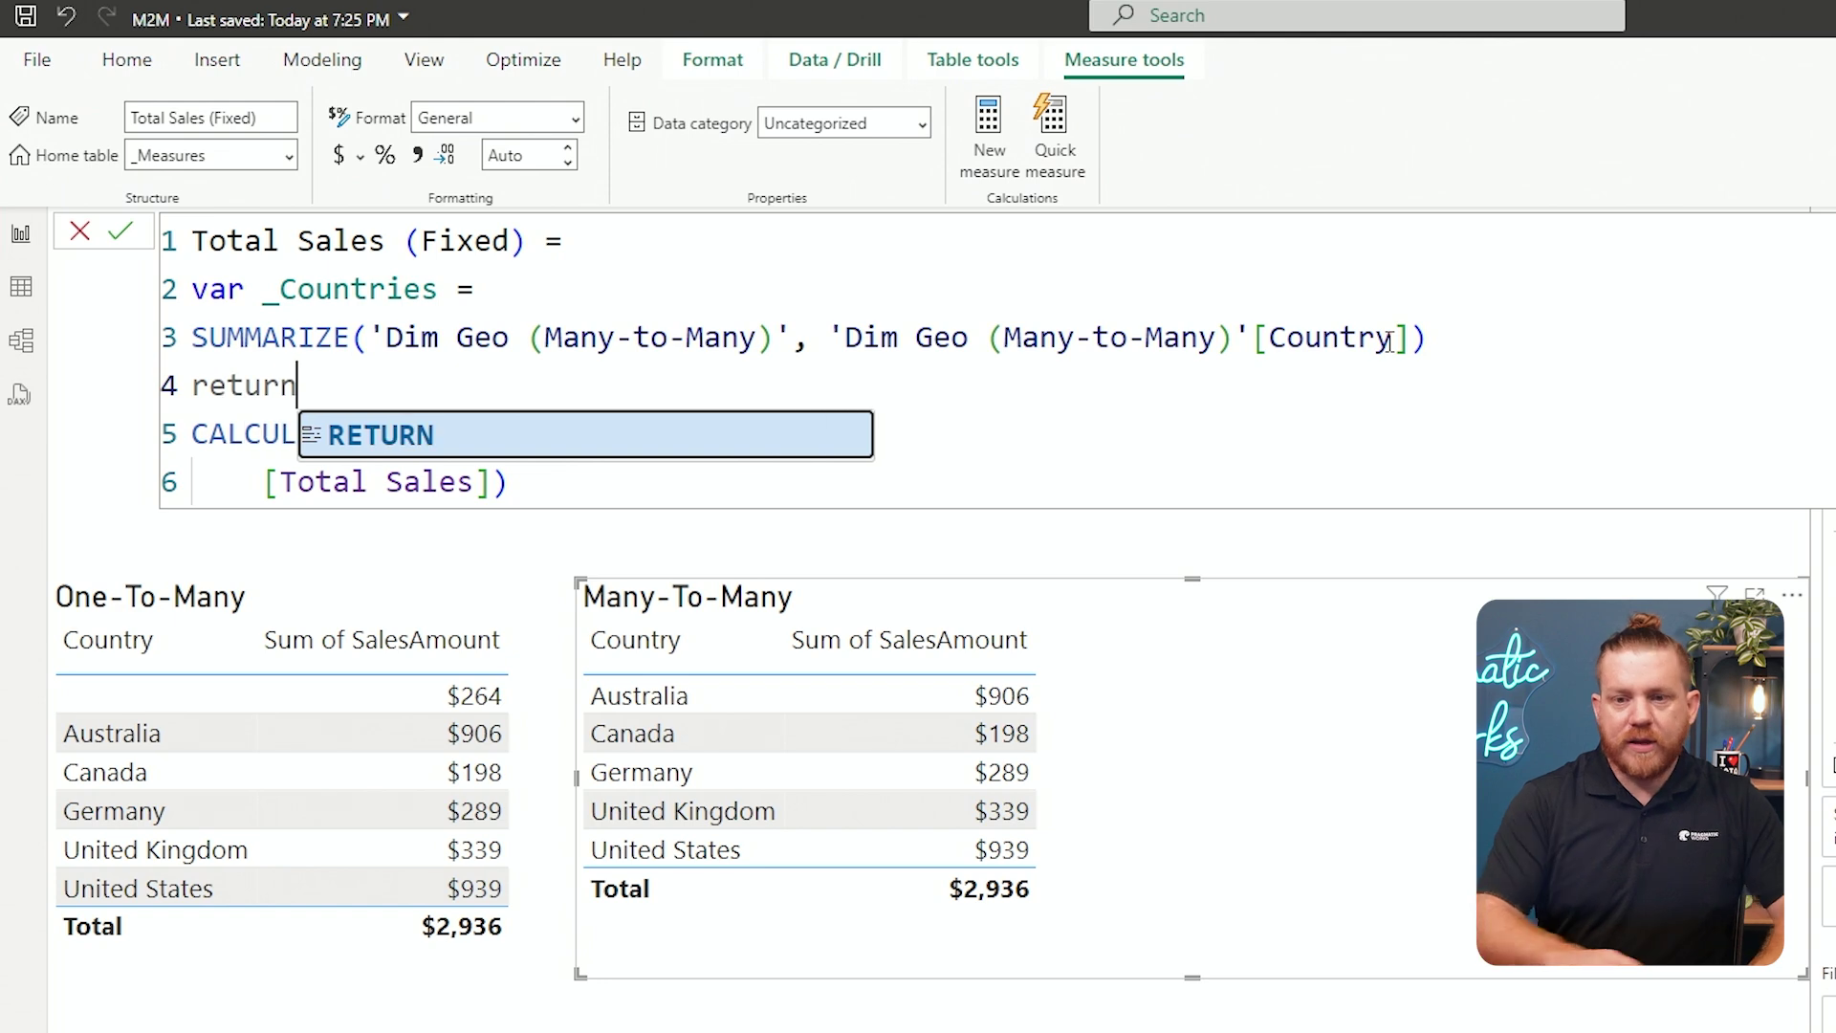
click(723, 493)
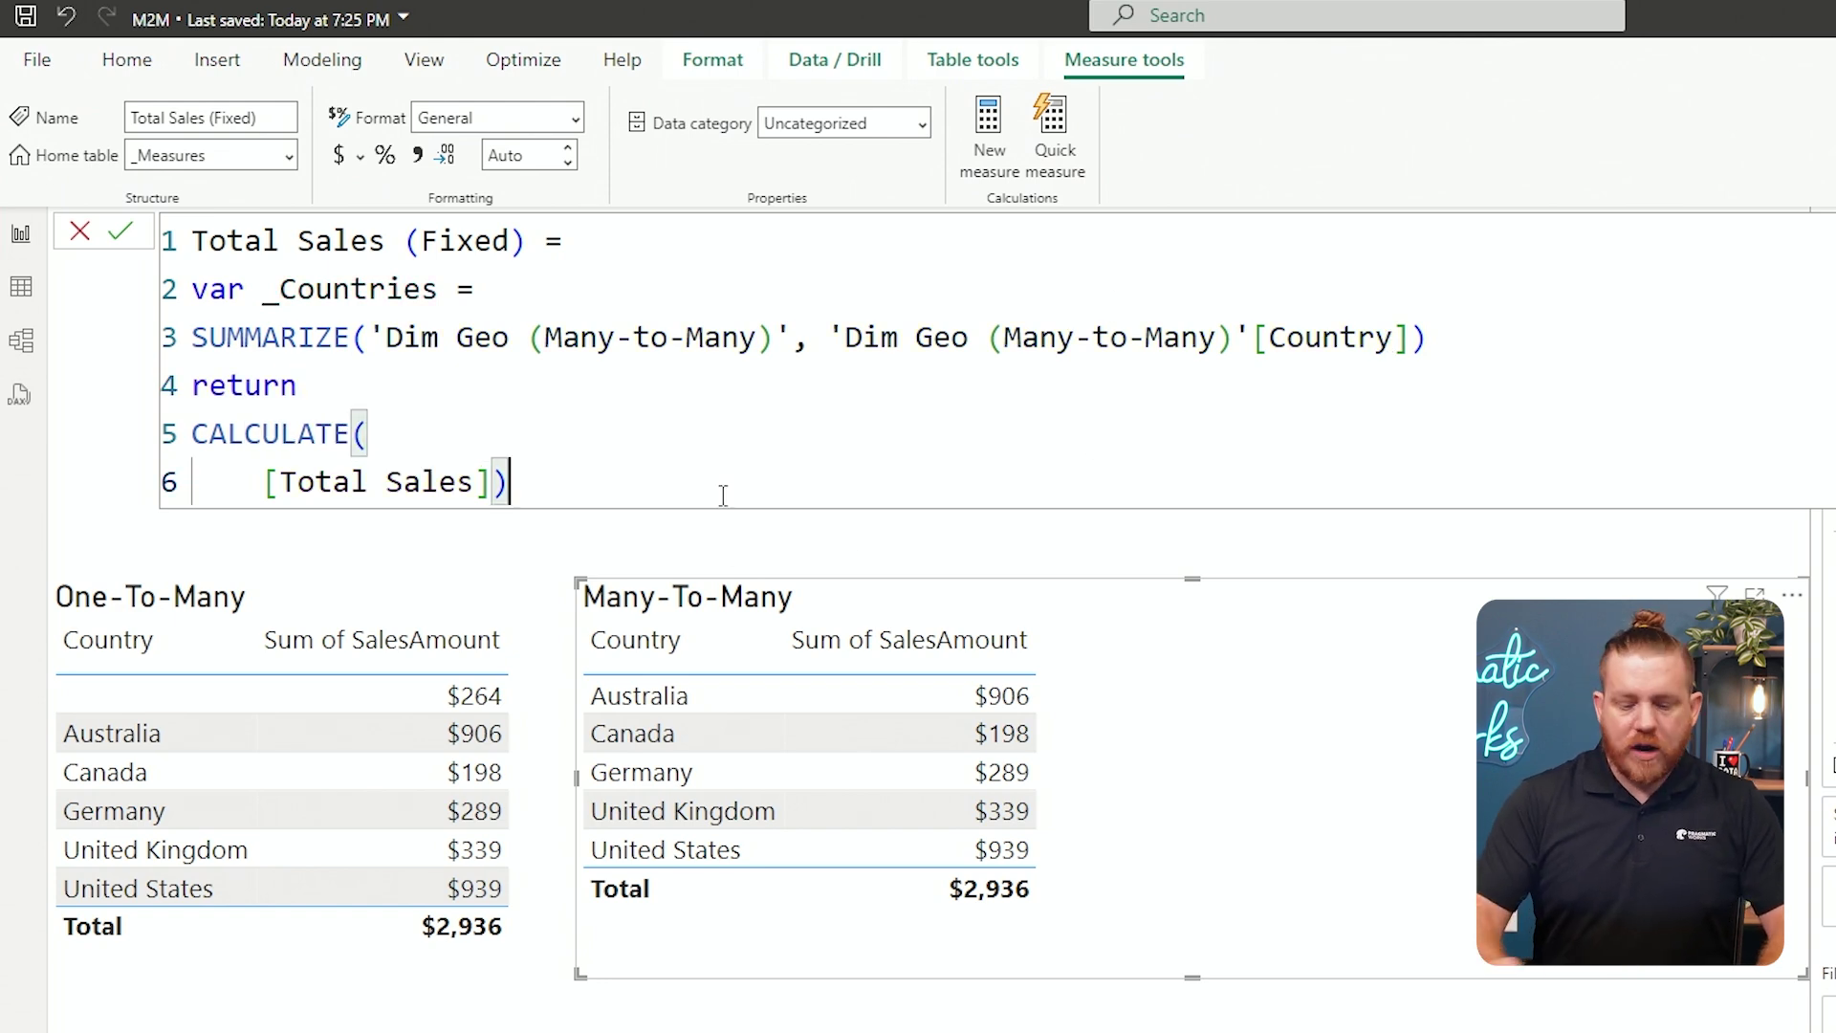
key(BackSpace)
text(,)
key(shift+Return)
key(Escape)
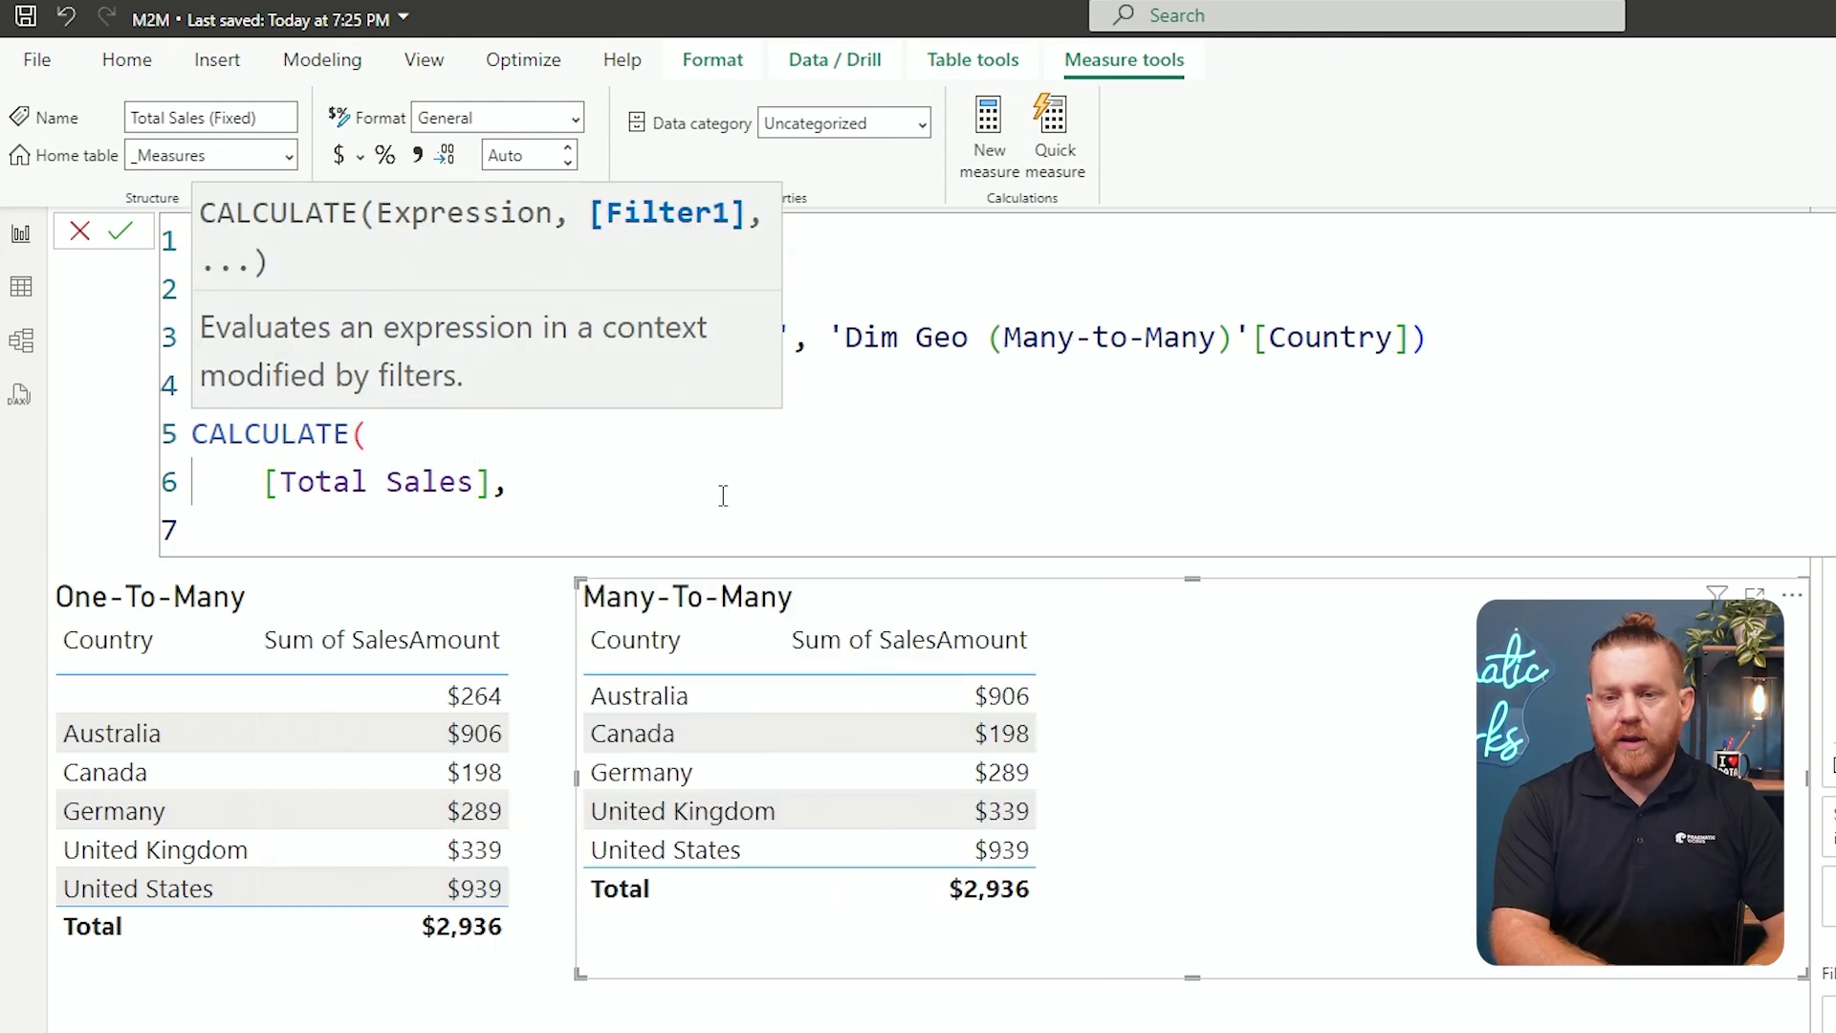
text(_Countries)
key(shift+Return)
text())
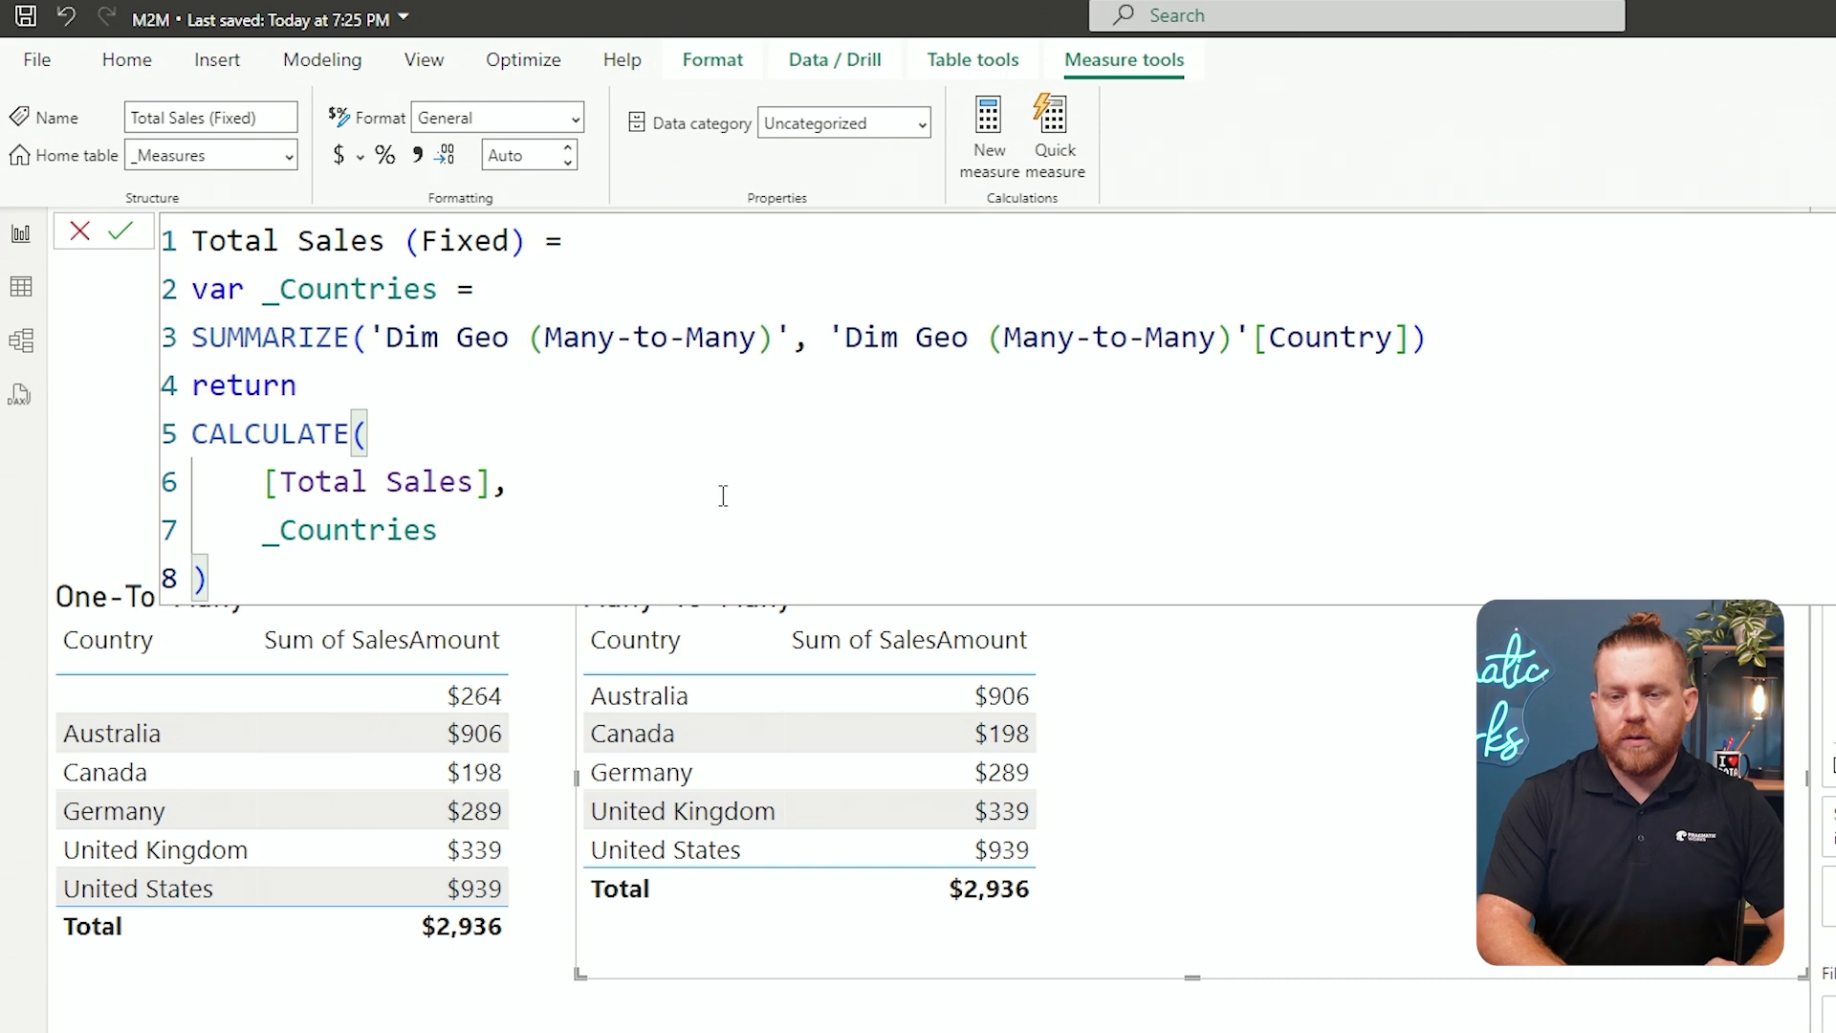
key(Return)
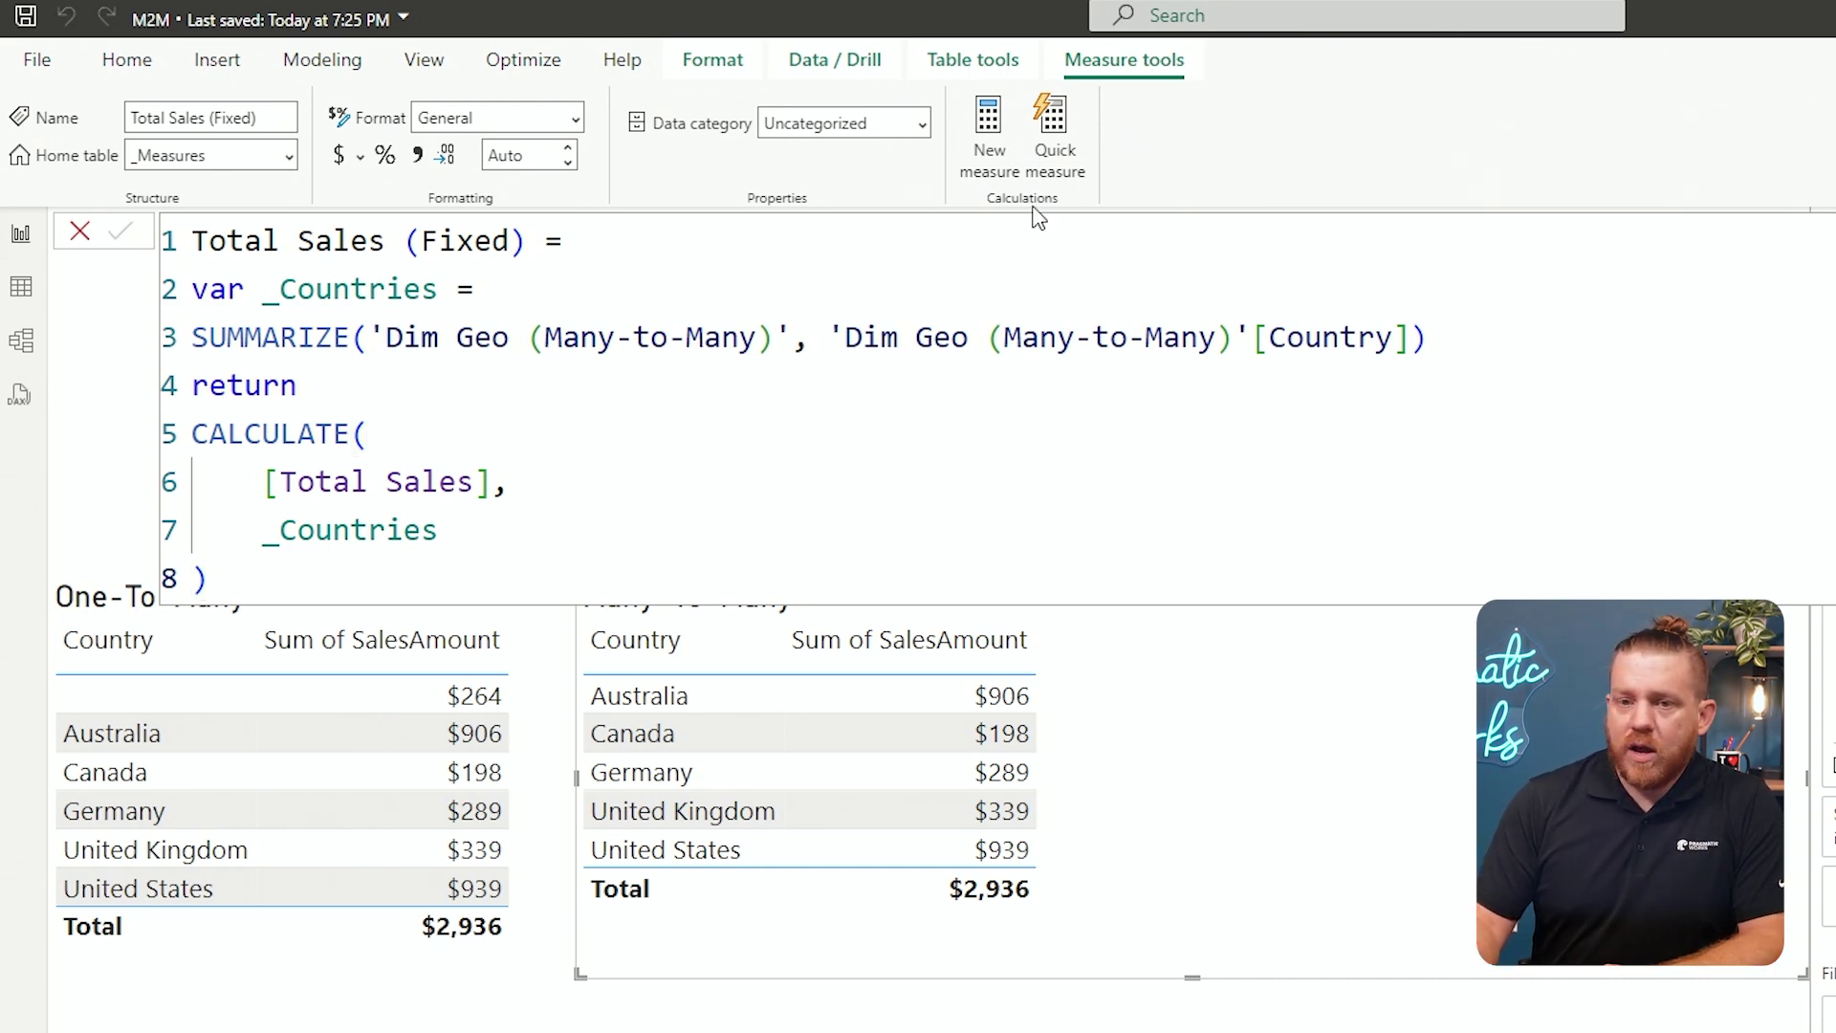
Format Total Sales (Fixed) as currency with 0 decimal places and add it to the Many-To-Many table
click(338, 155)
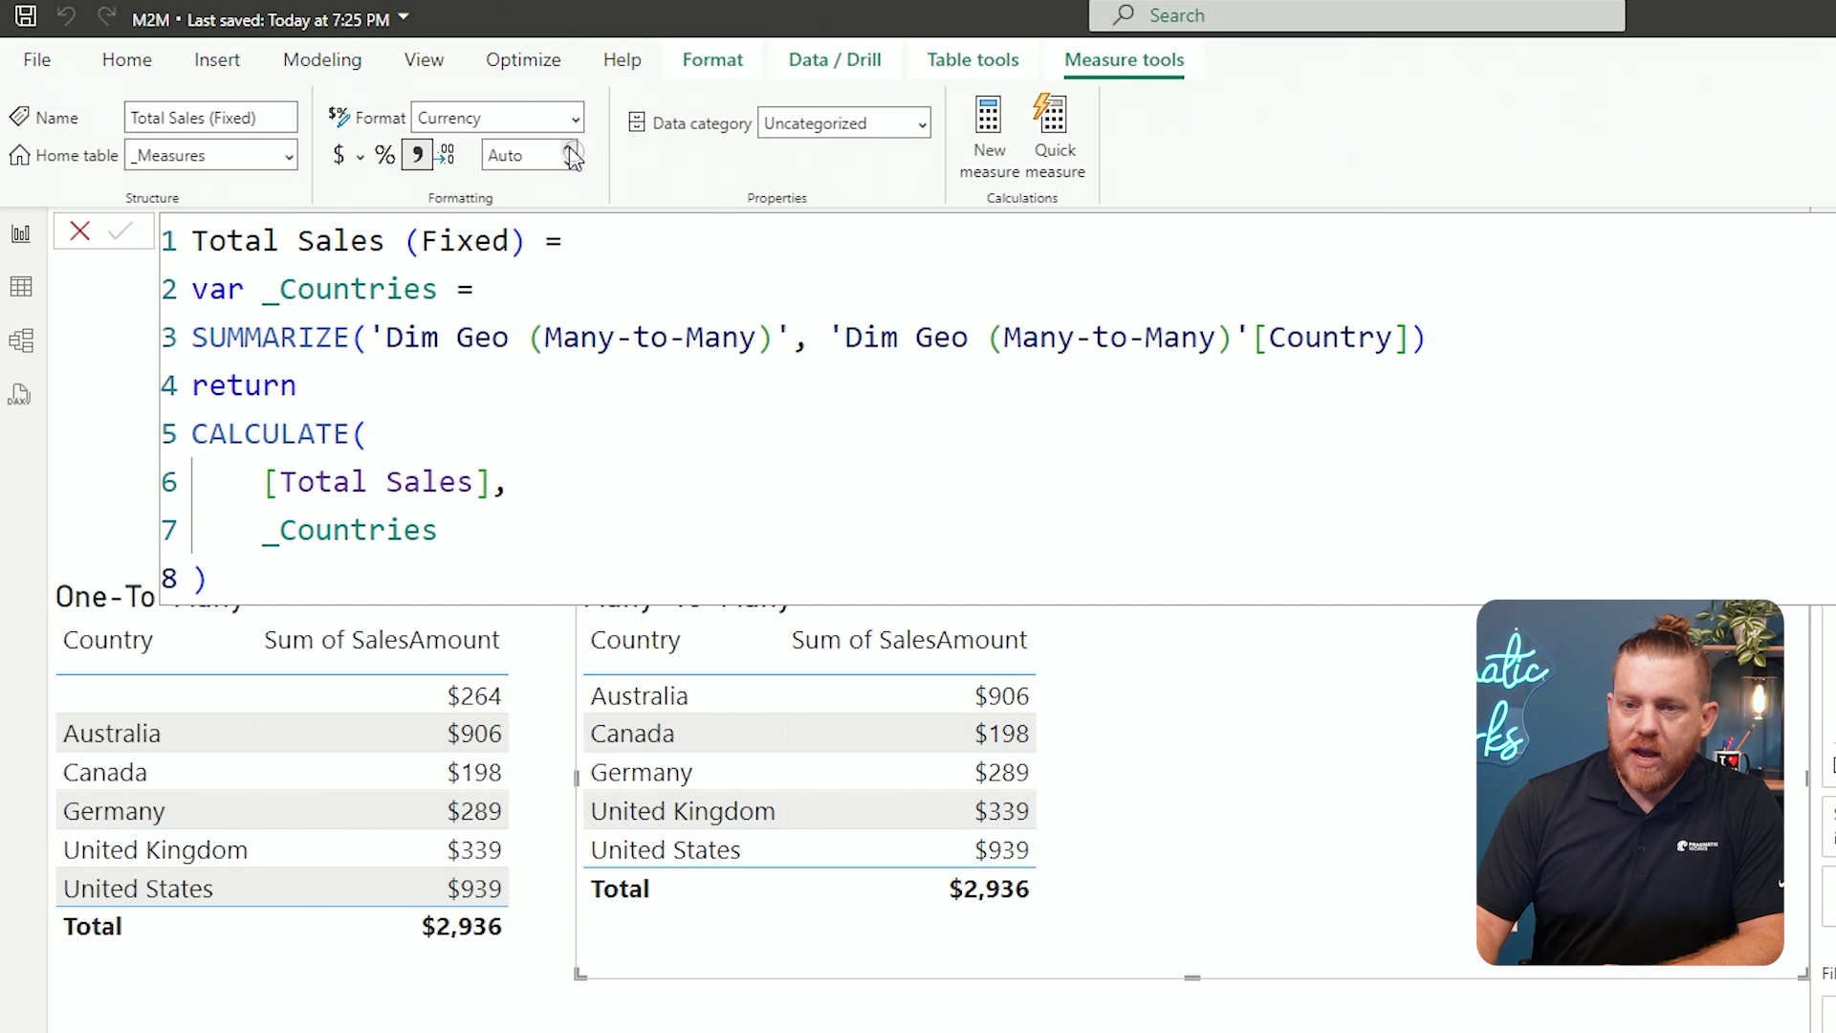
click(669, 124)
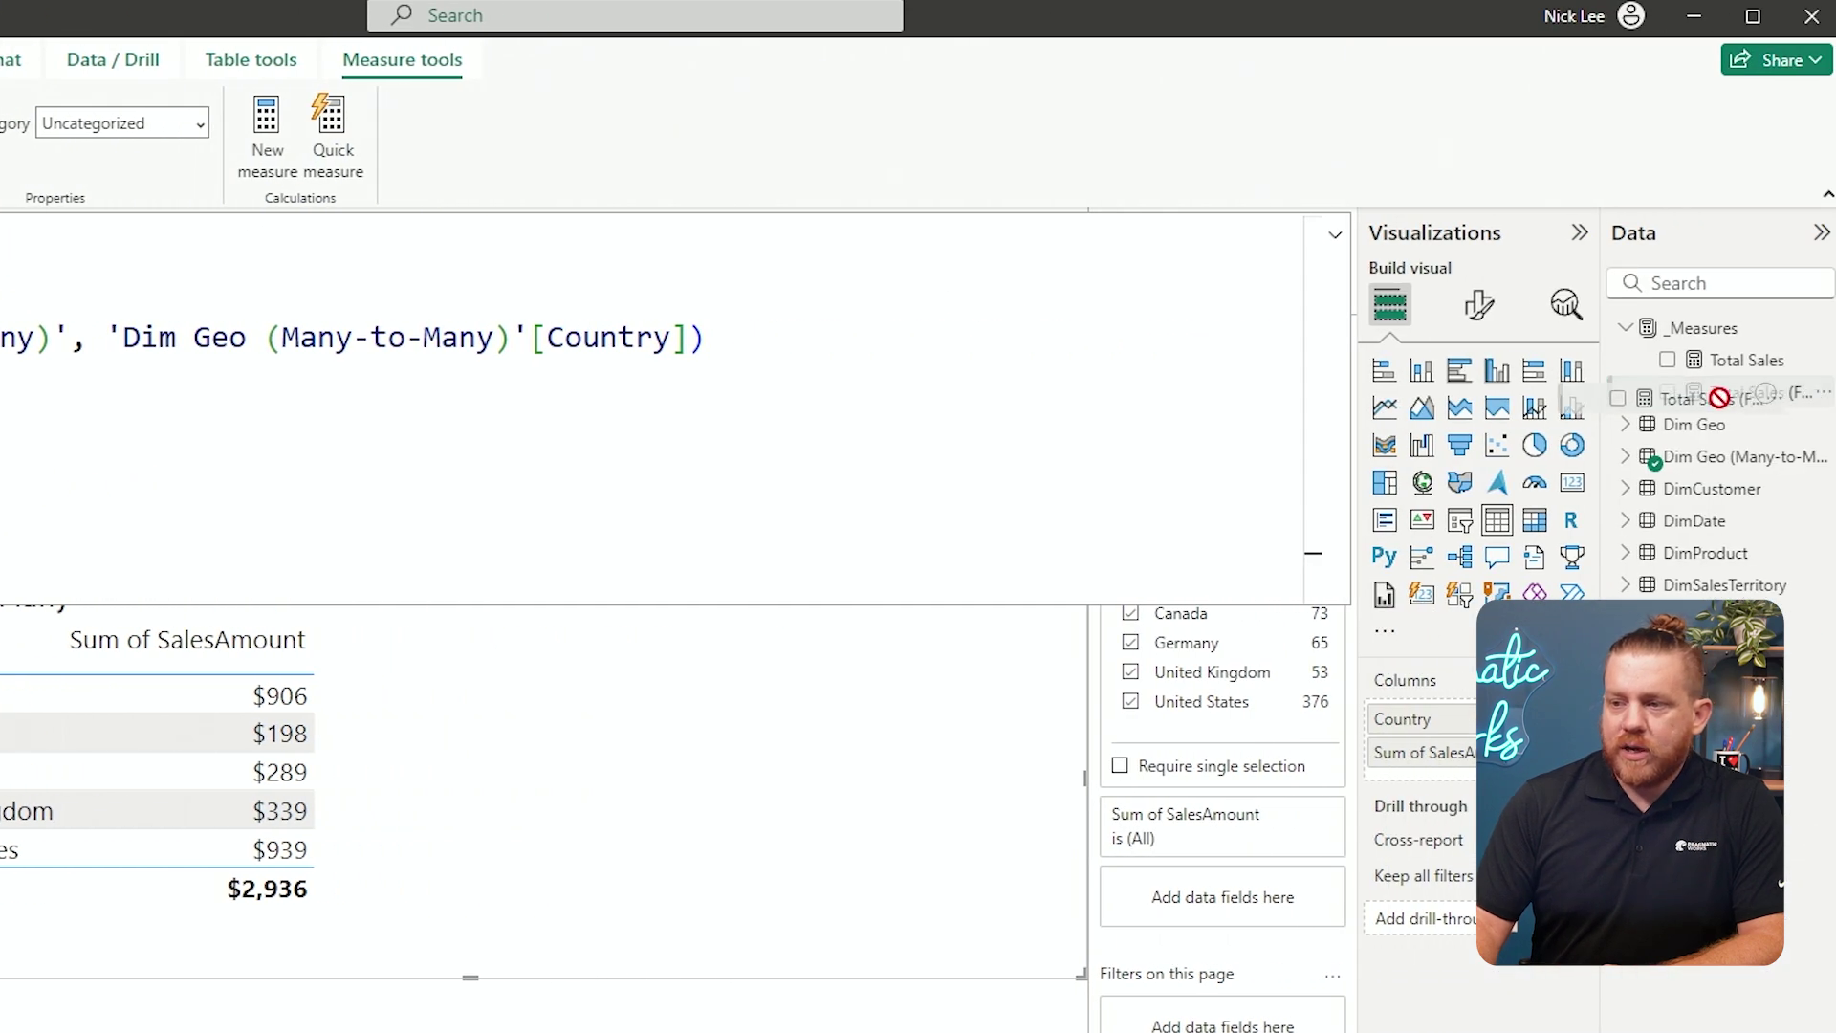
drag(1810, 397, 574, 765)
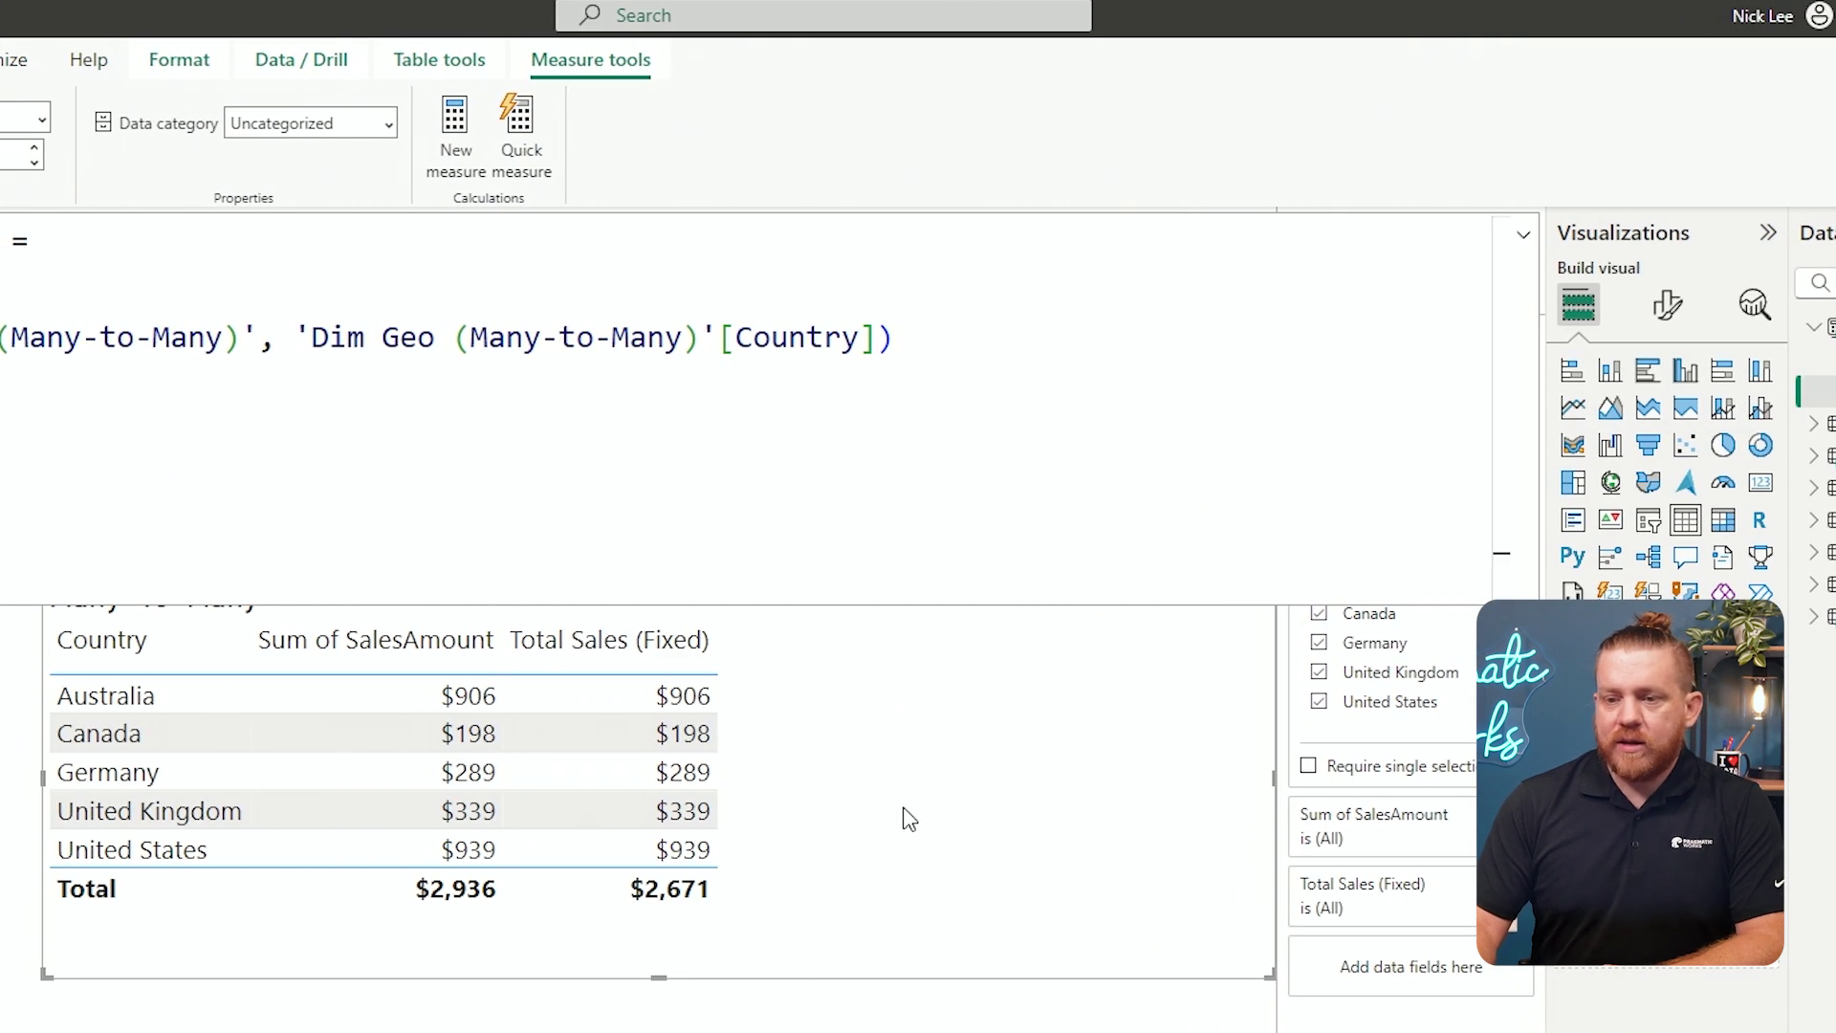
click(837, 915)
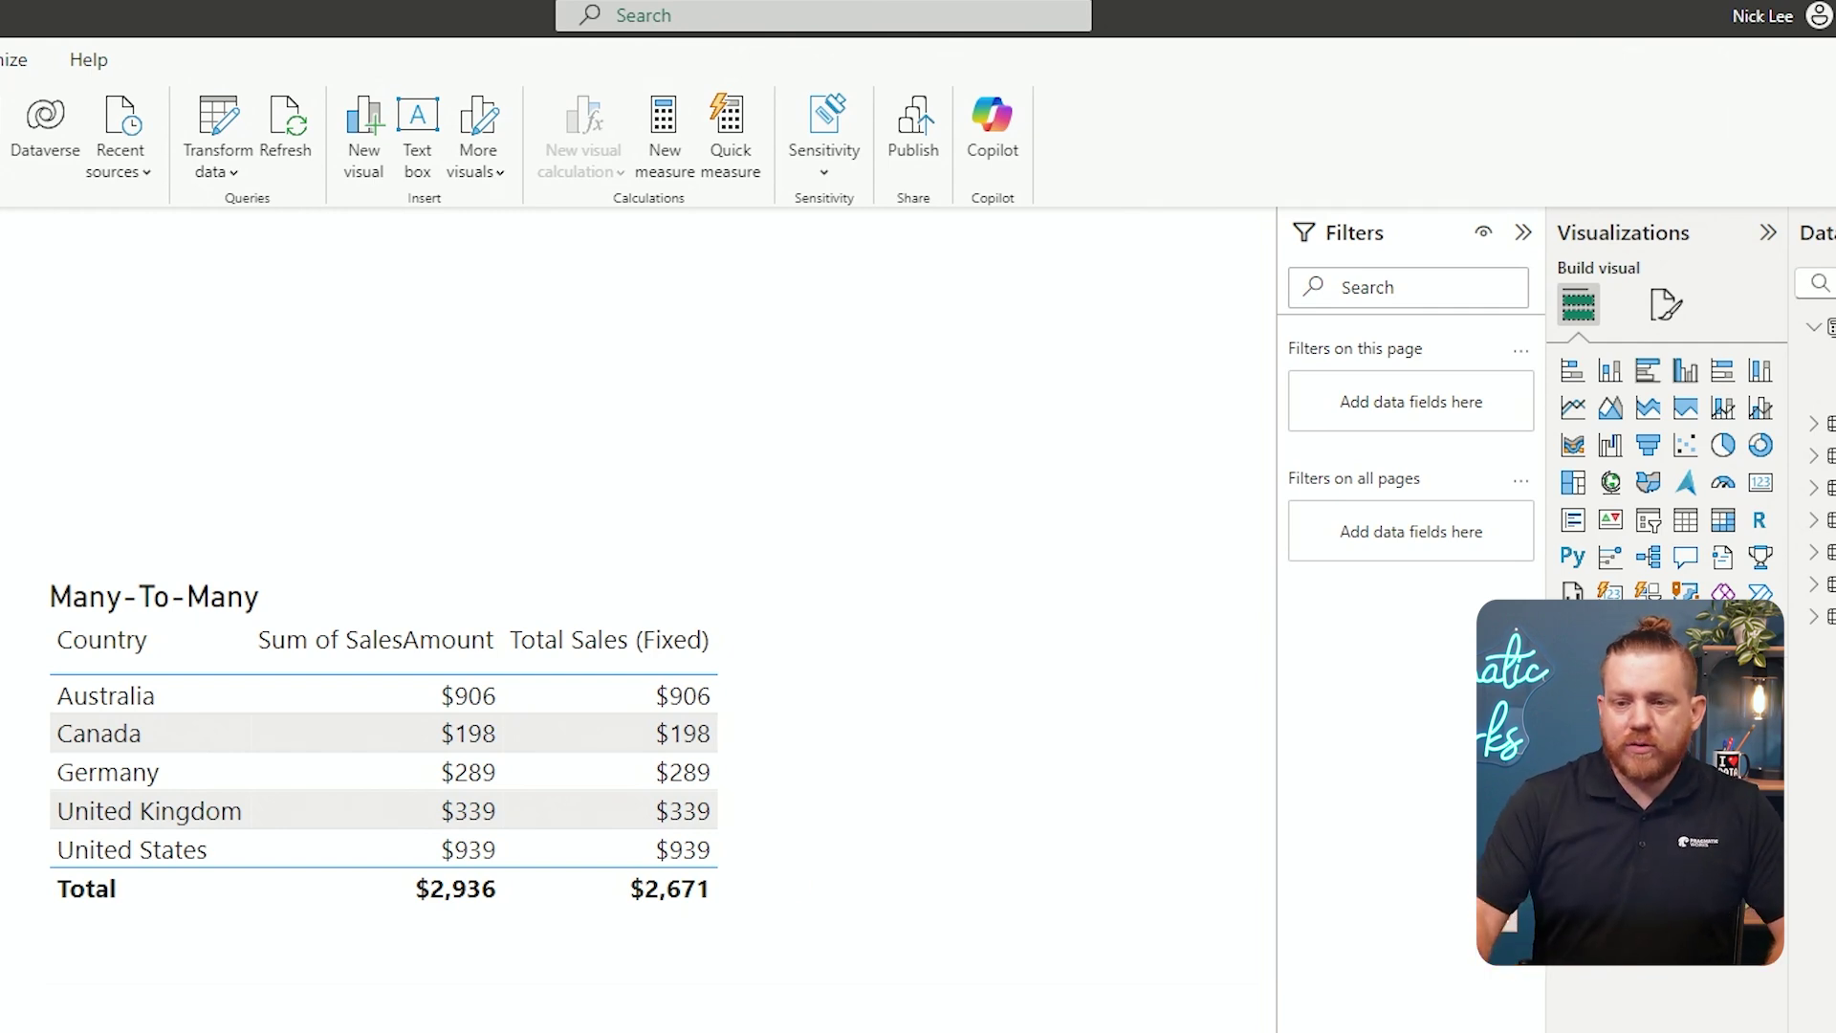
Check the fixed total by computing 2936 - 264 in Calculator and review the Total Sales (Fixed) formula
drag(799, 354, 1006, 360)
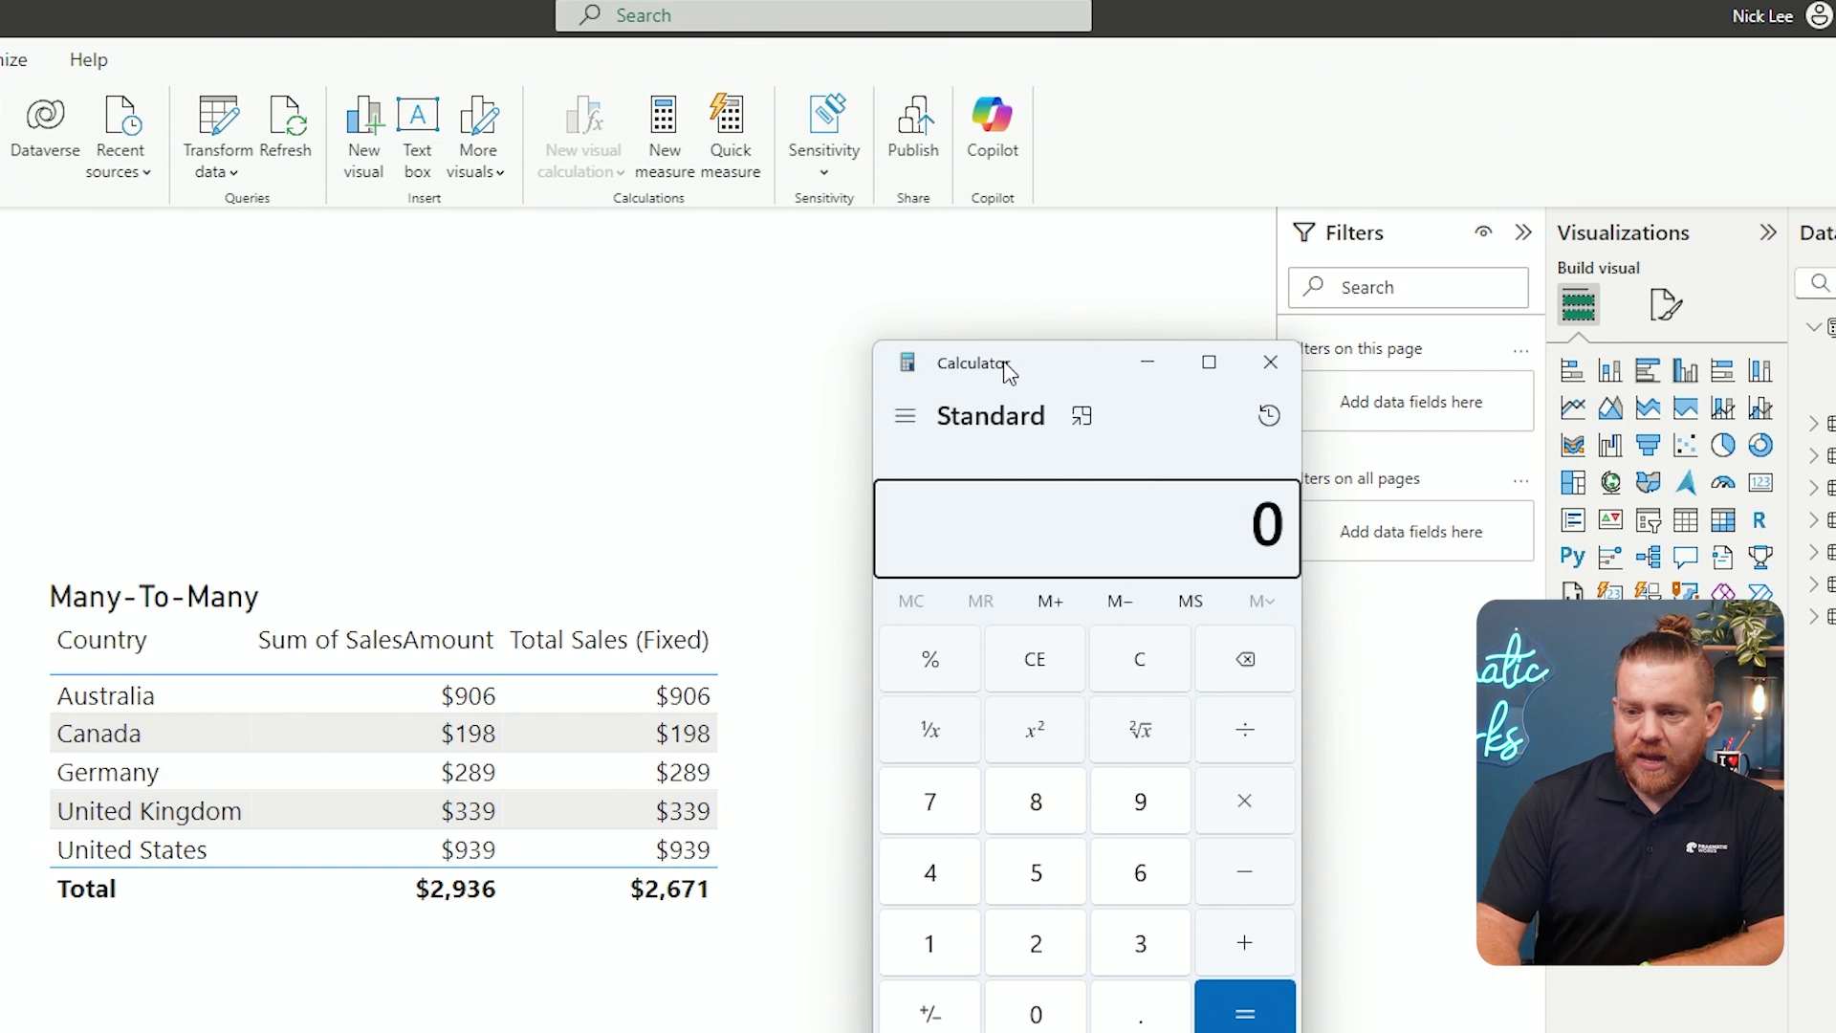
text(2936 - )
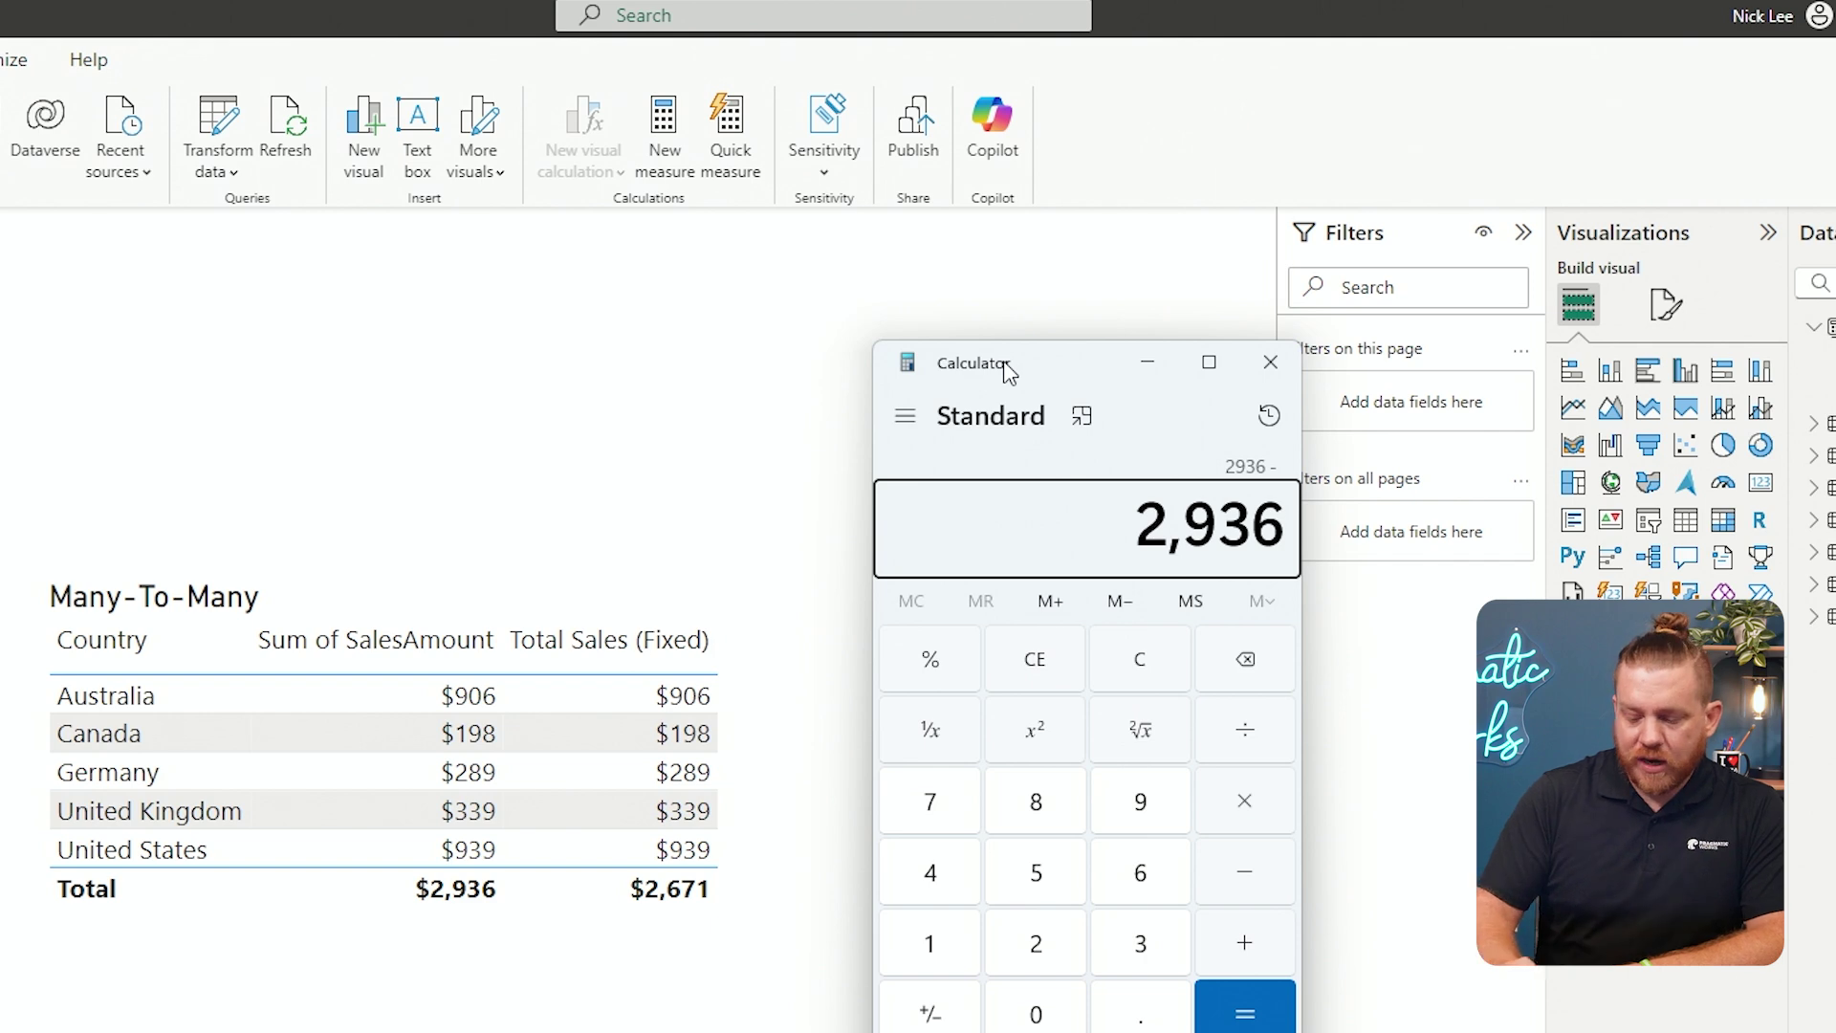
text(264)
key(Return)
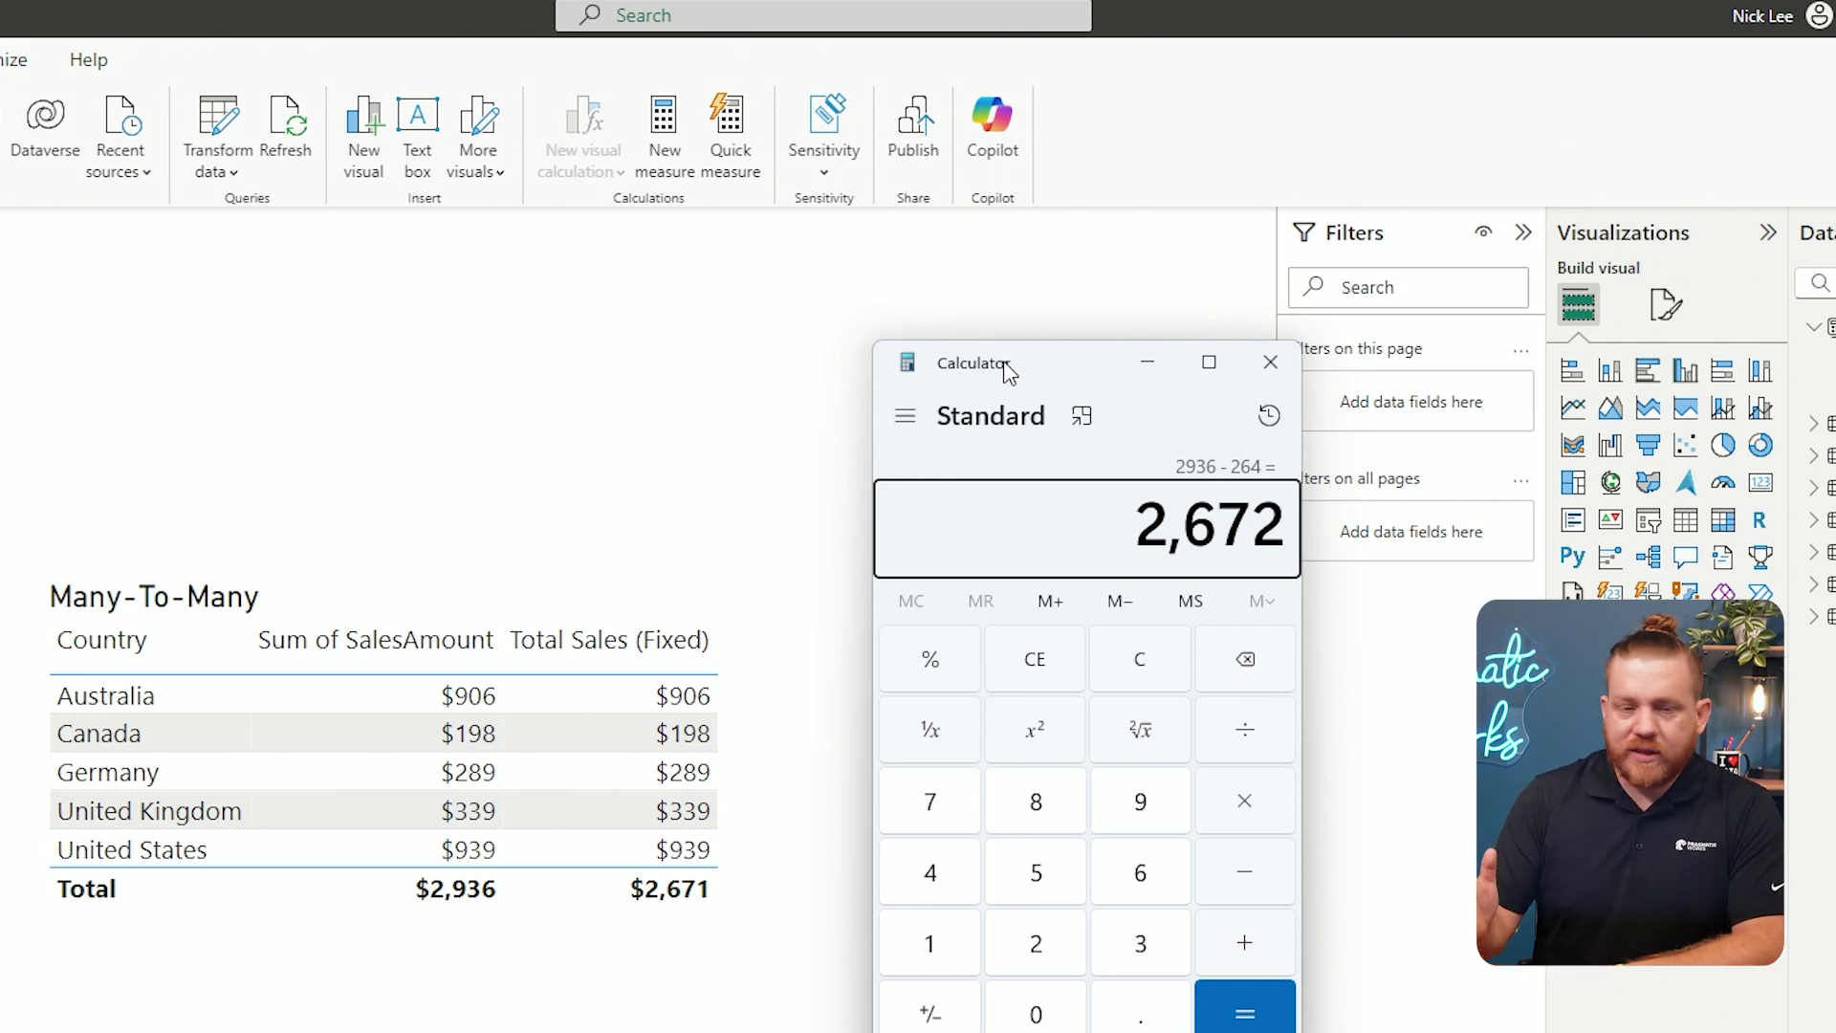
click(1275, 363)
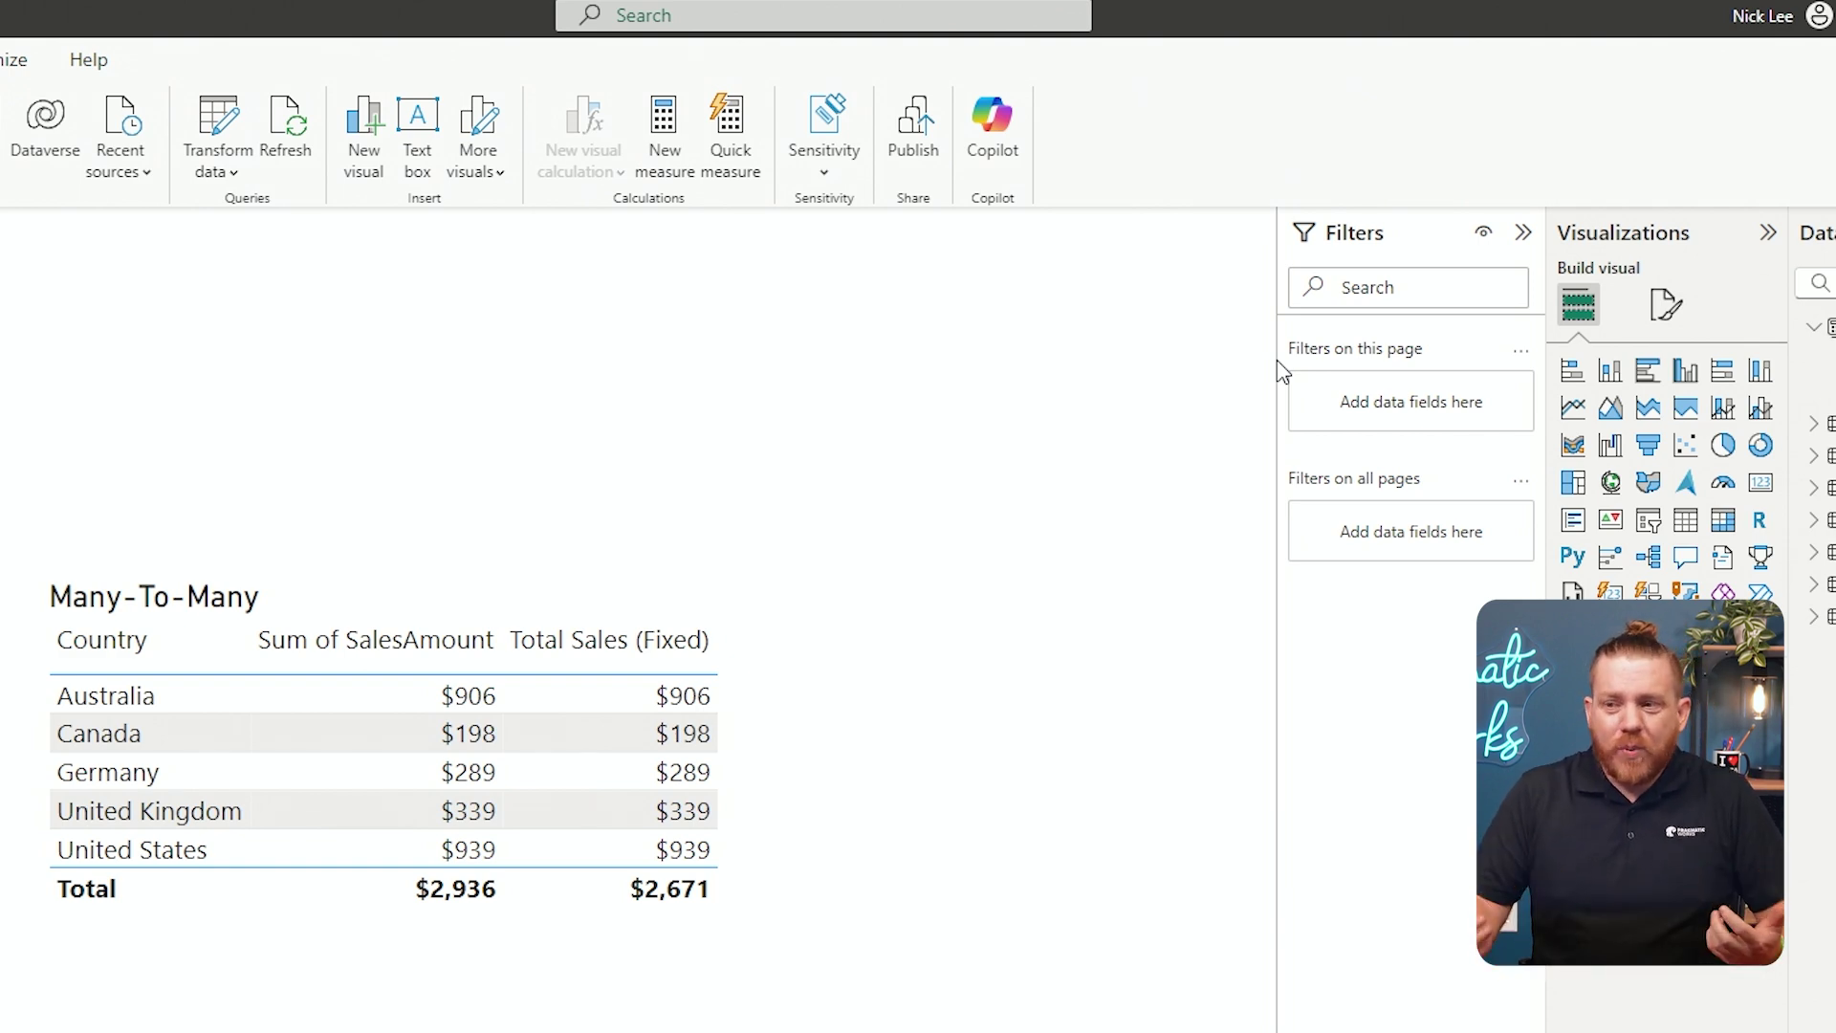
click(1762, 395)
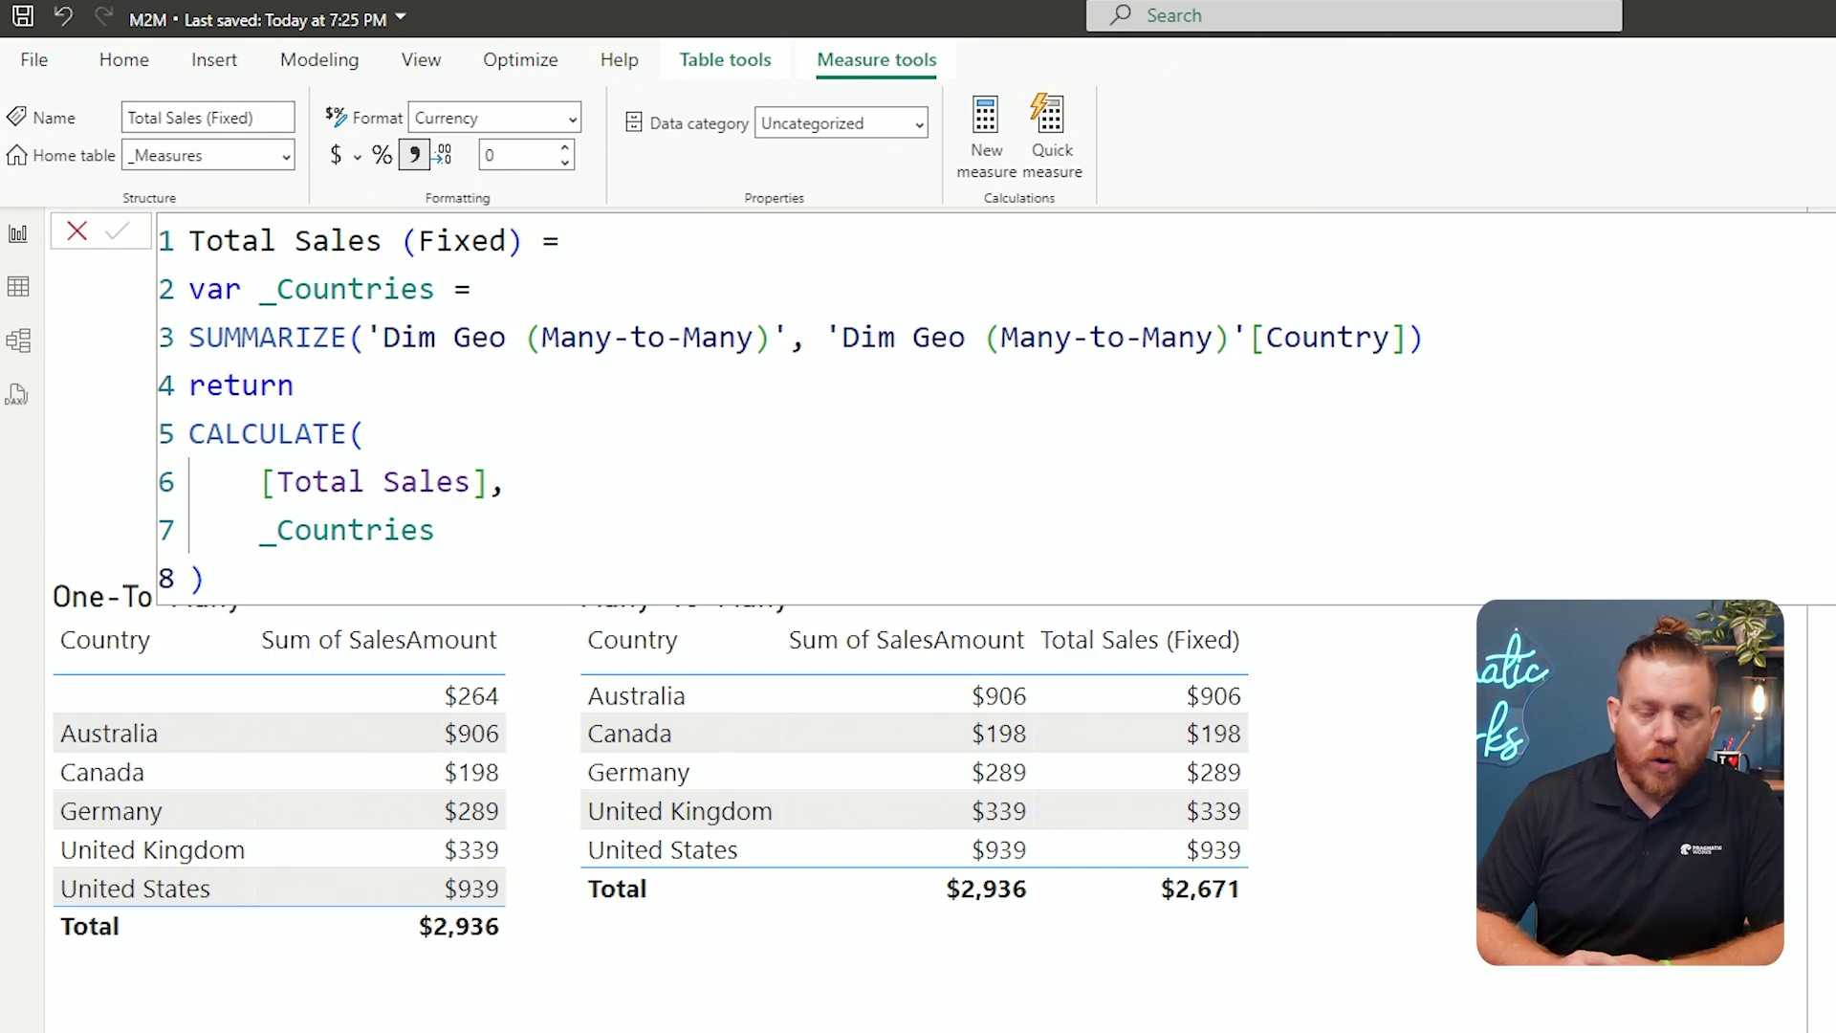
click(696, 774)
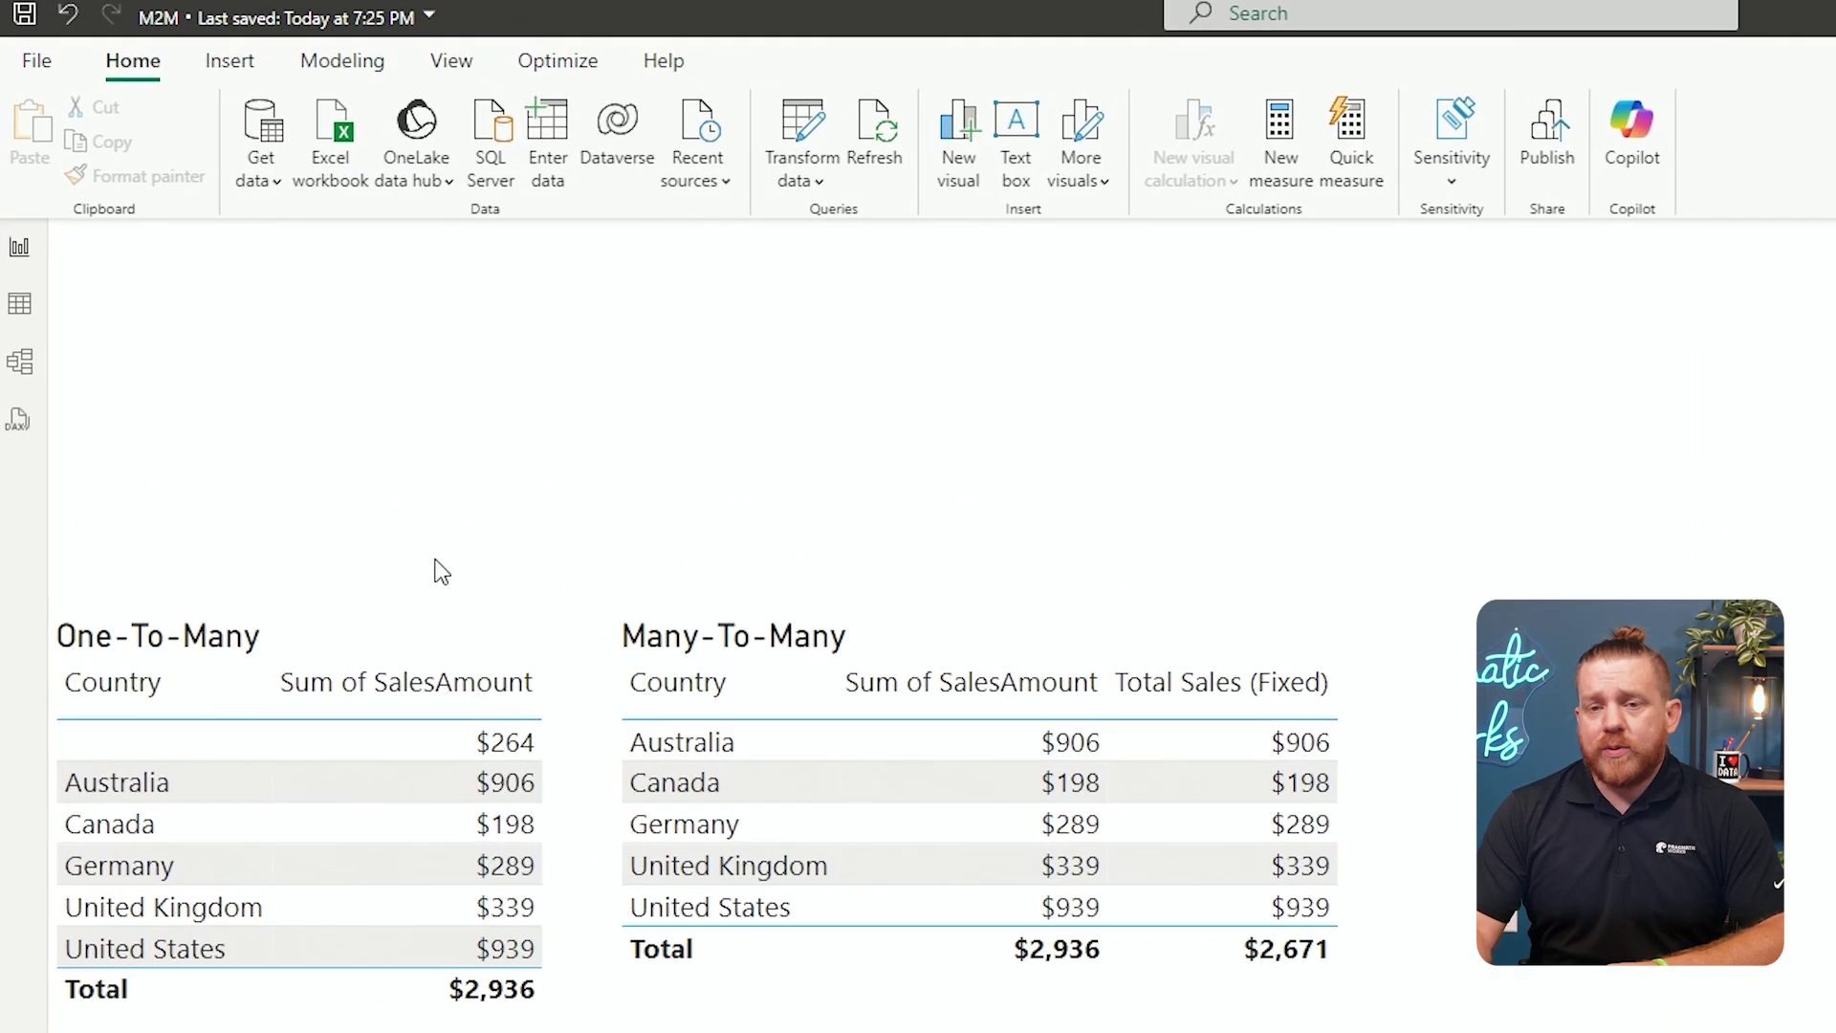
Set the many-to-many relationship's cross-filter direction to Single, with Dim Geo (Many-to-Many) filtering FactInternetSales, and return to the report
click(21, 362)
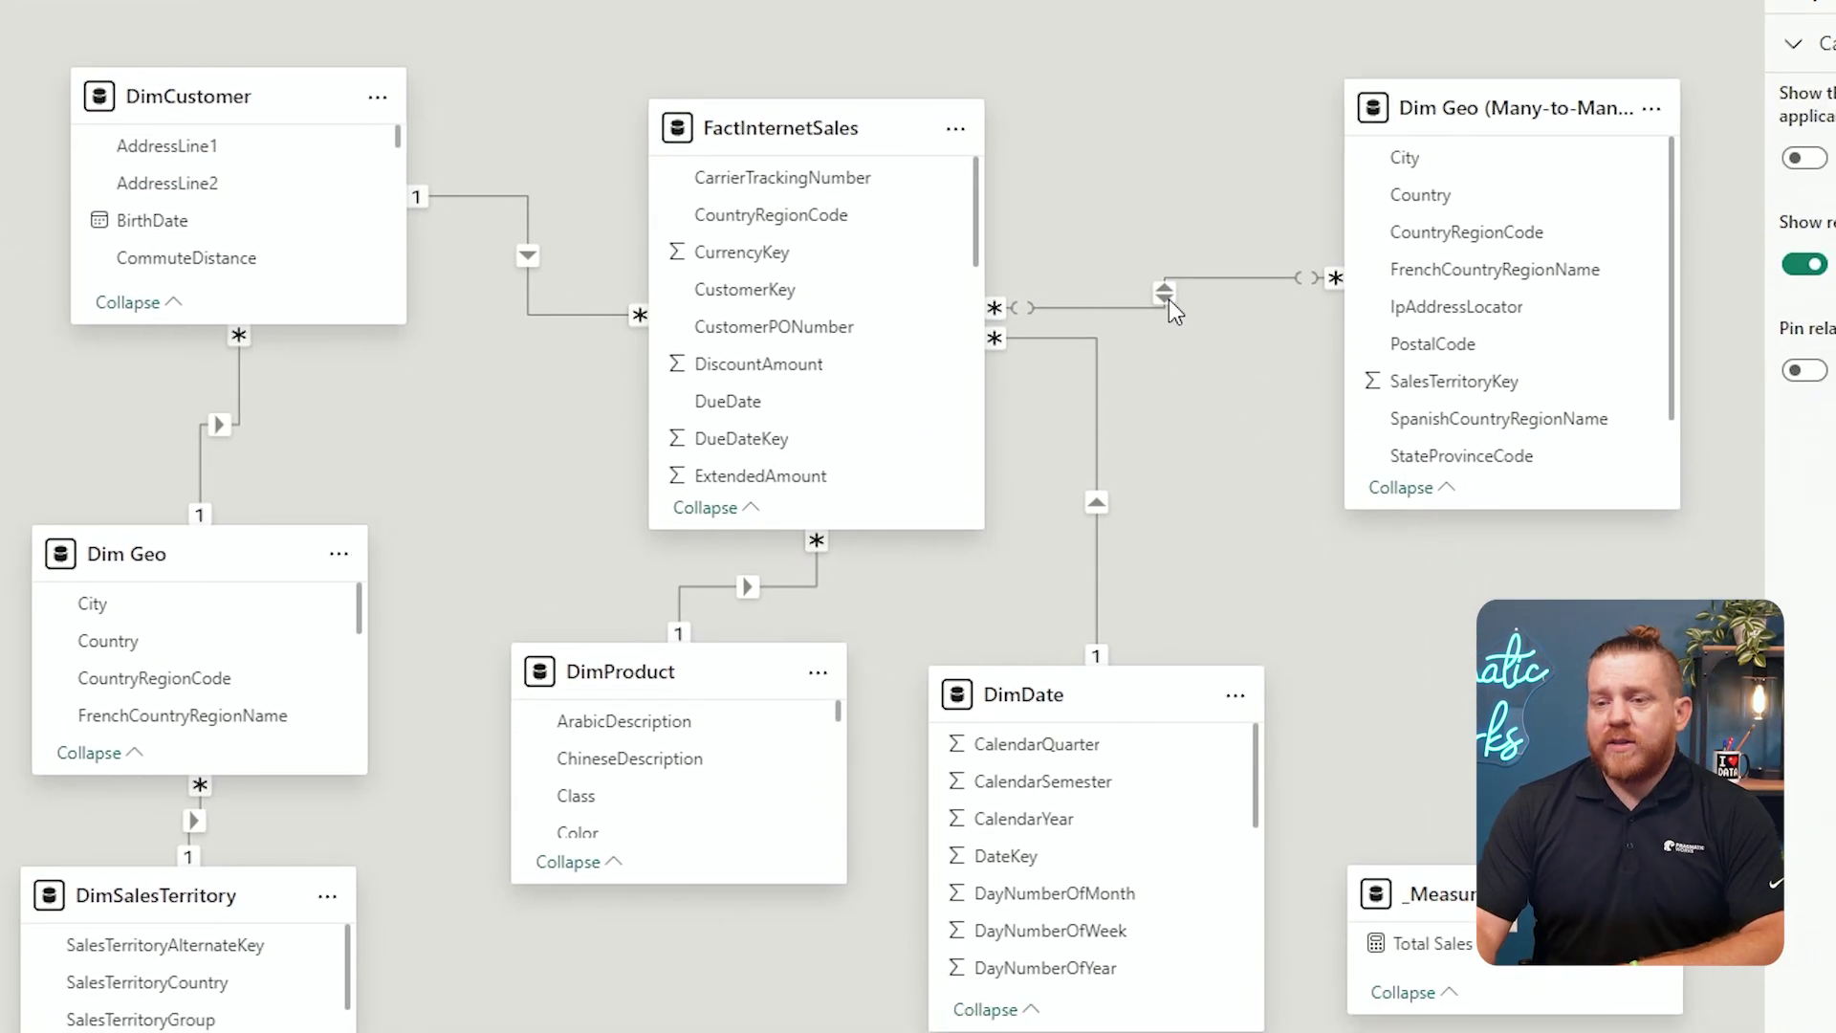
click(1166, 299)
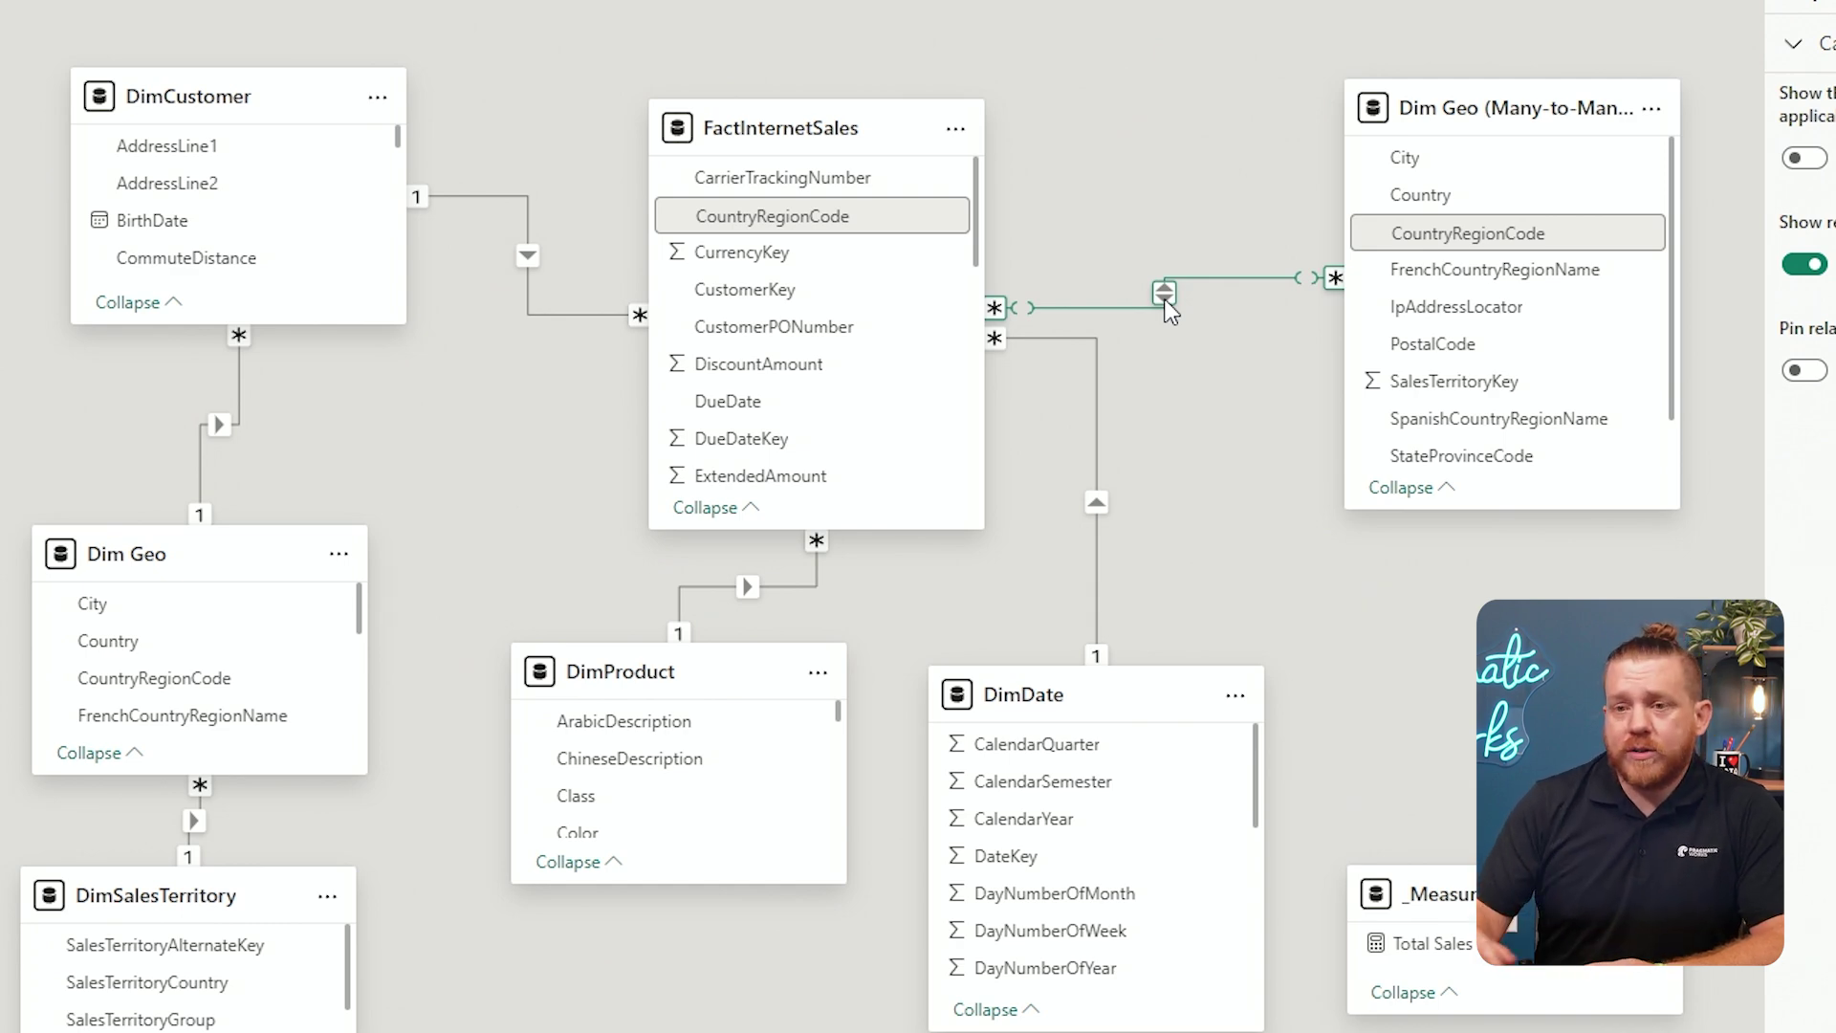
double_click(1164, 295)
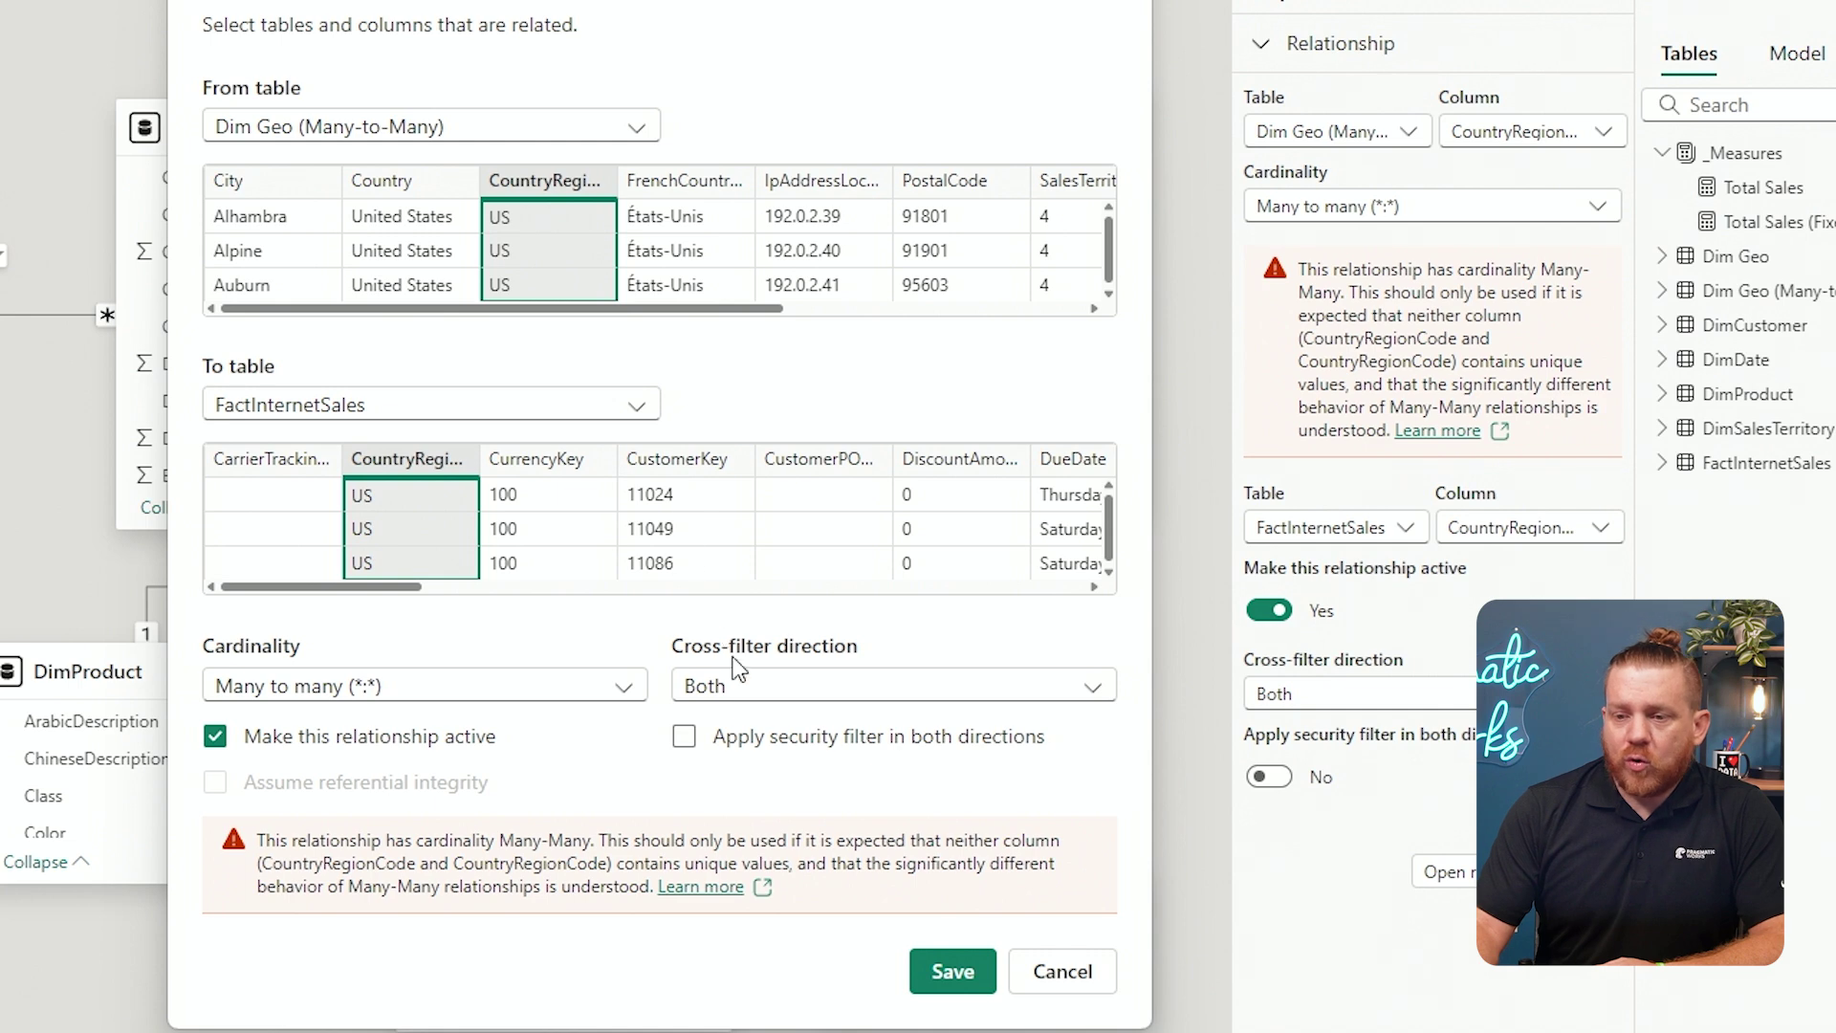
click(1153, 686)
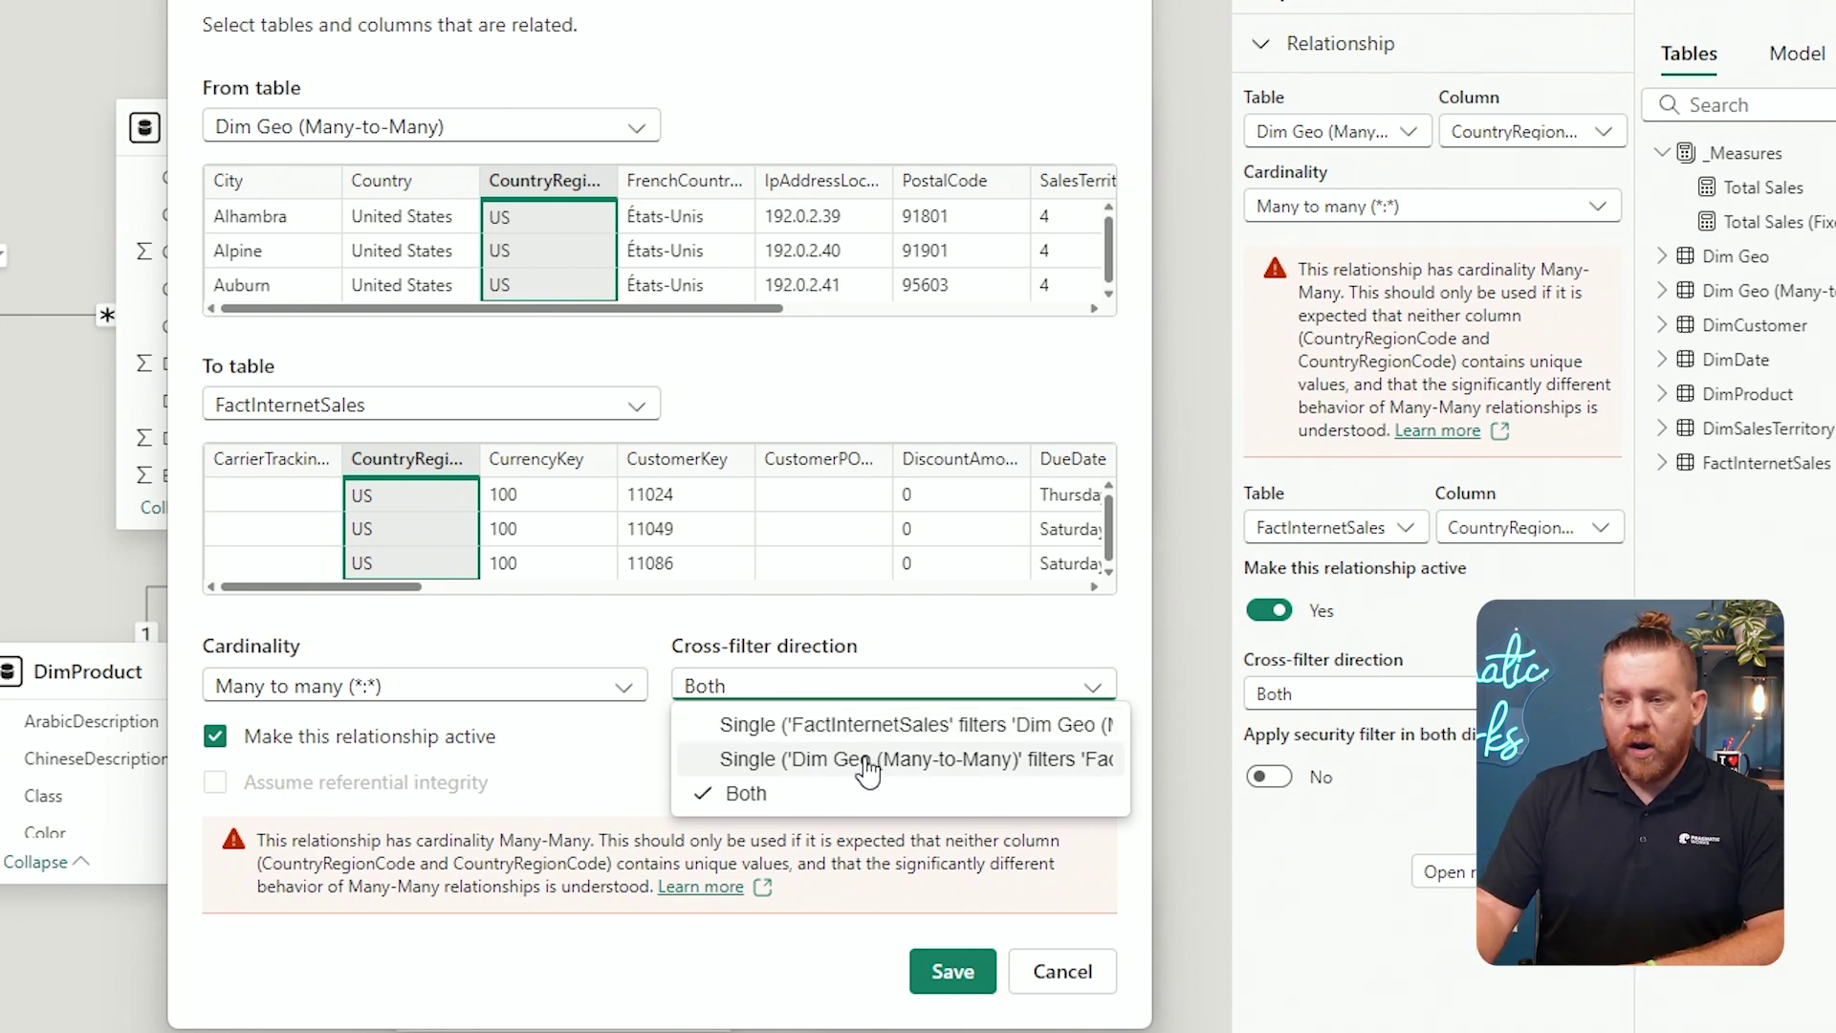
click(704, 761)
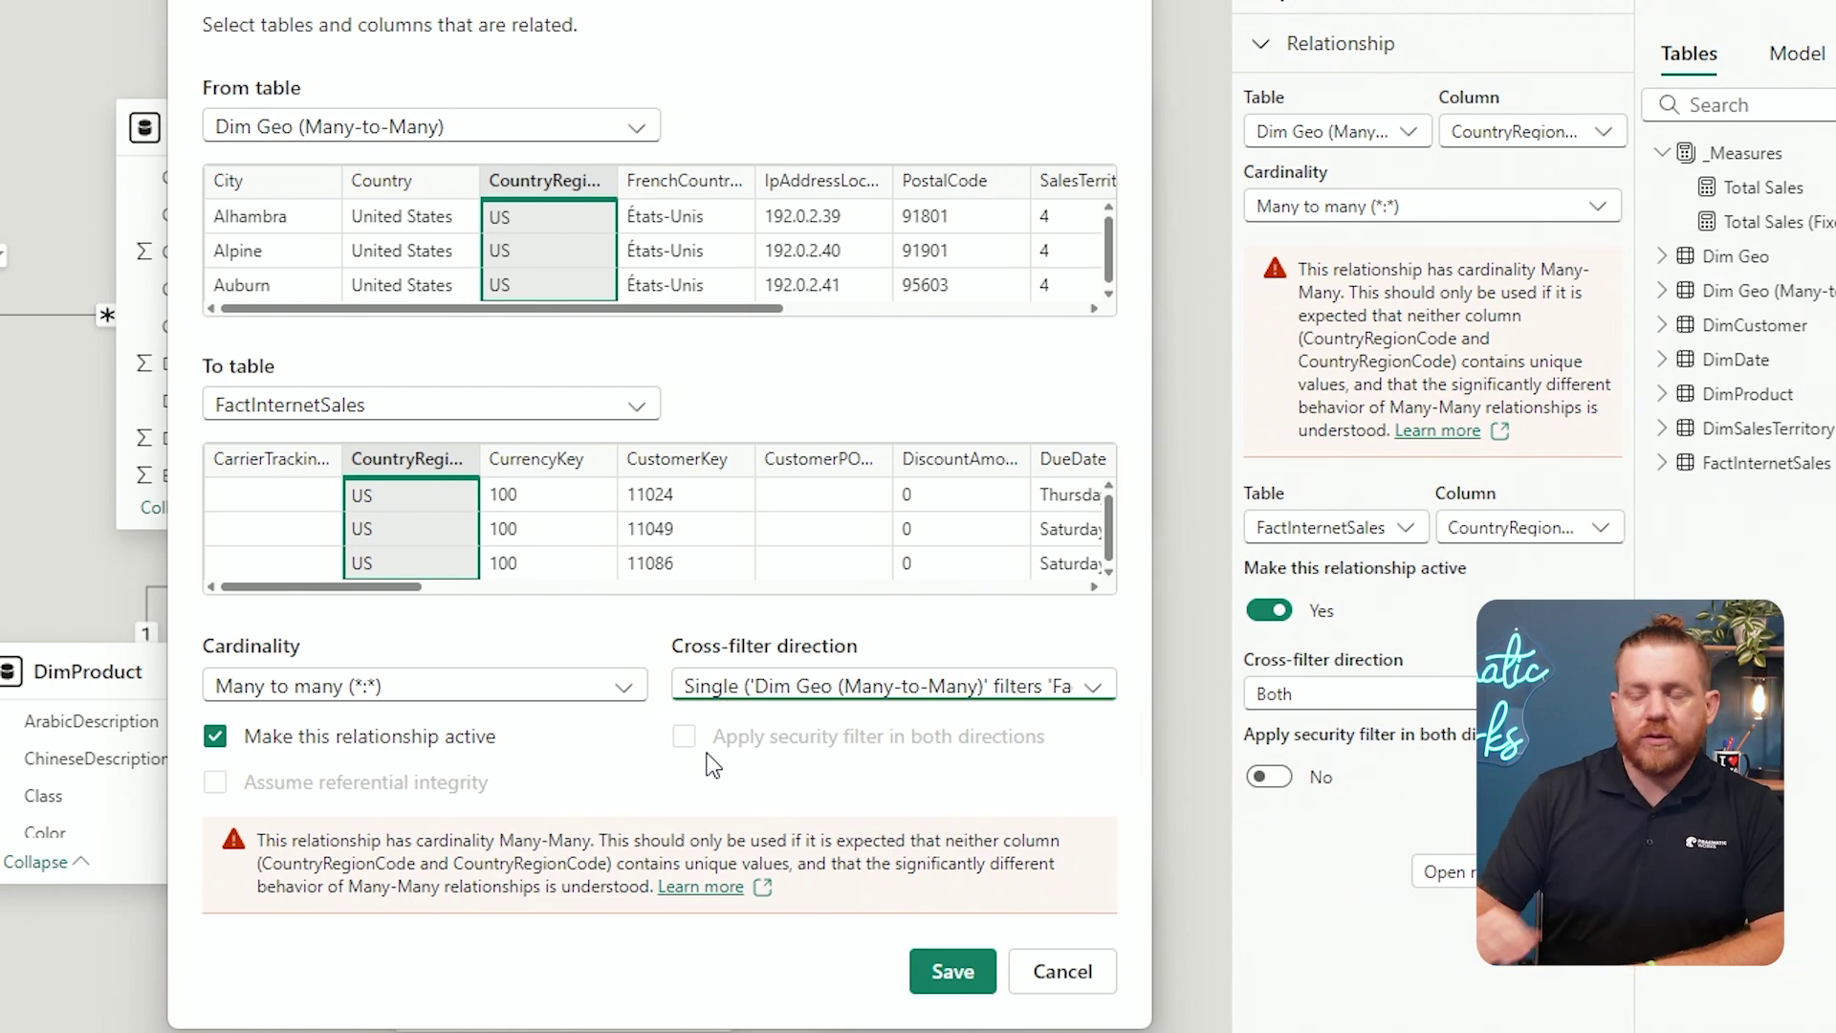
click(952, 972)
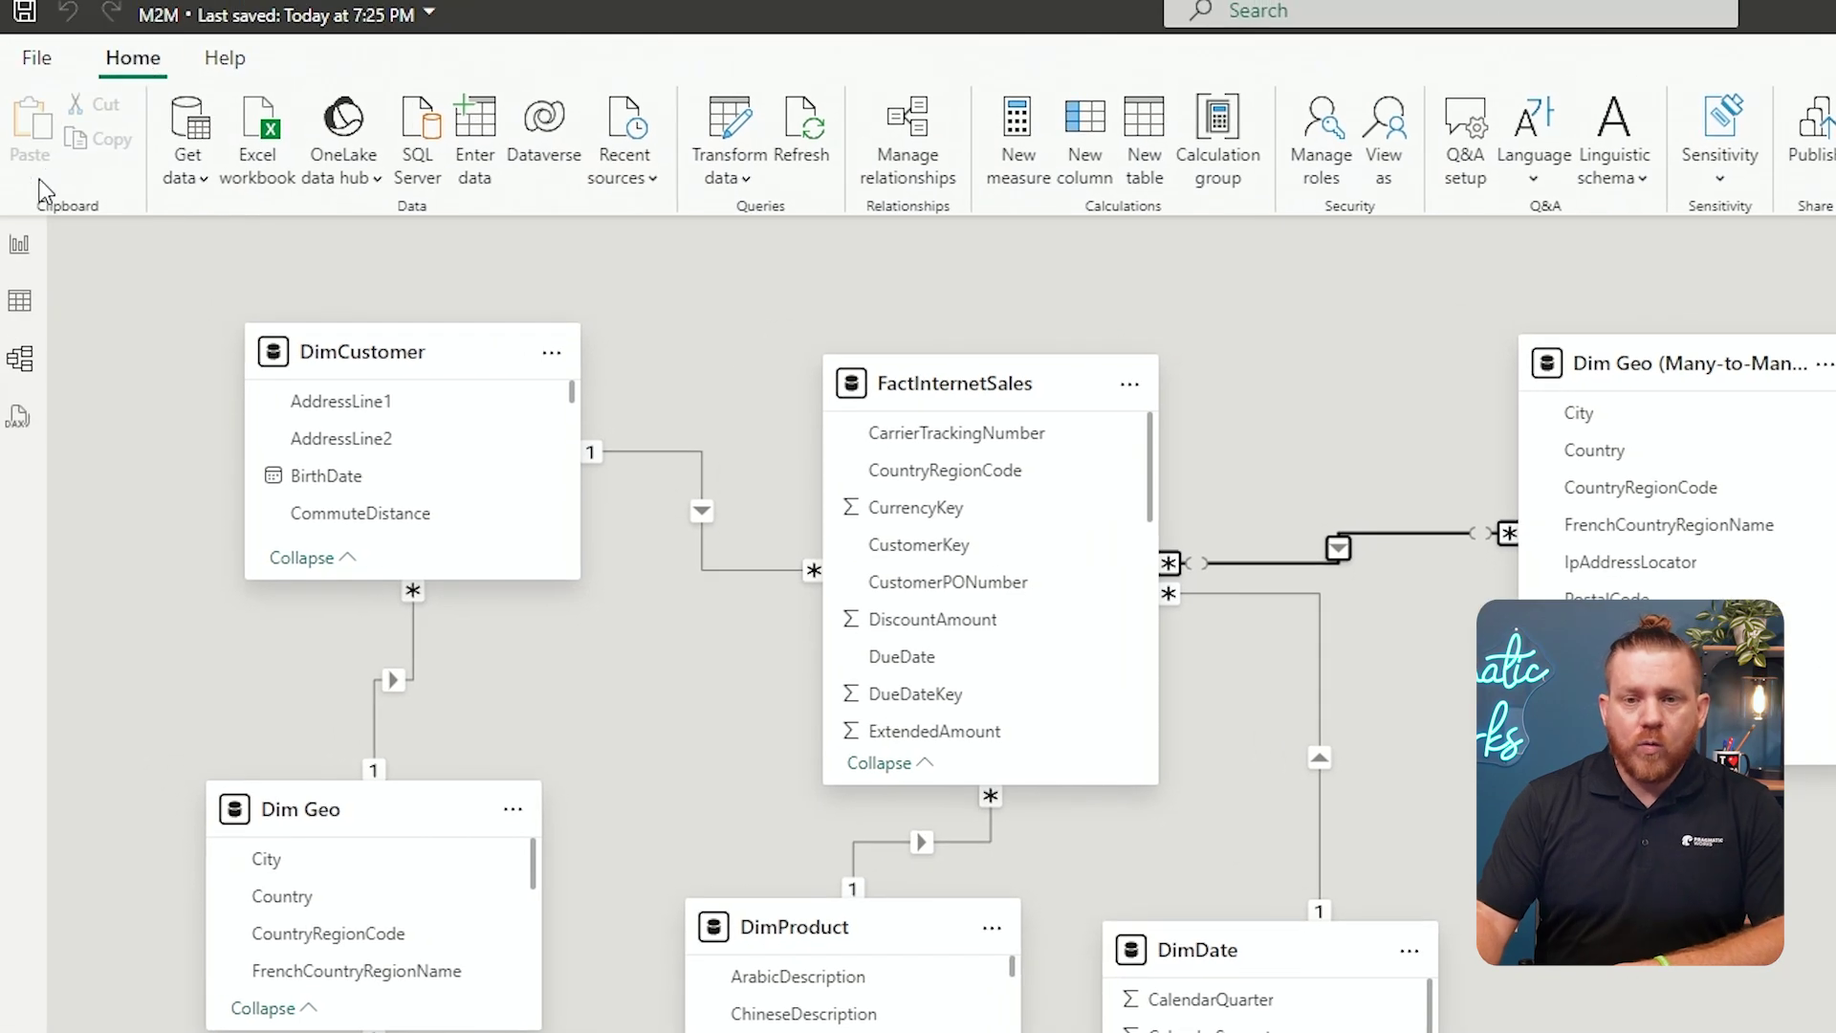
click(18, 251)
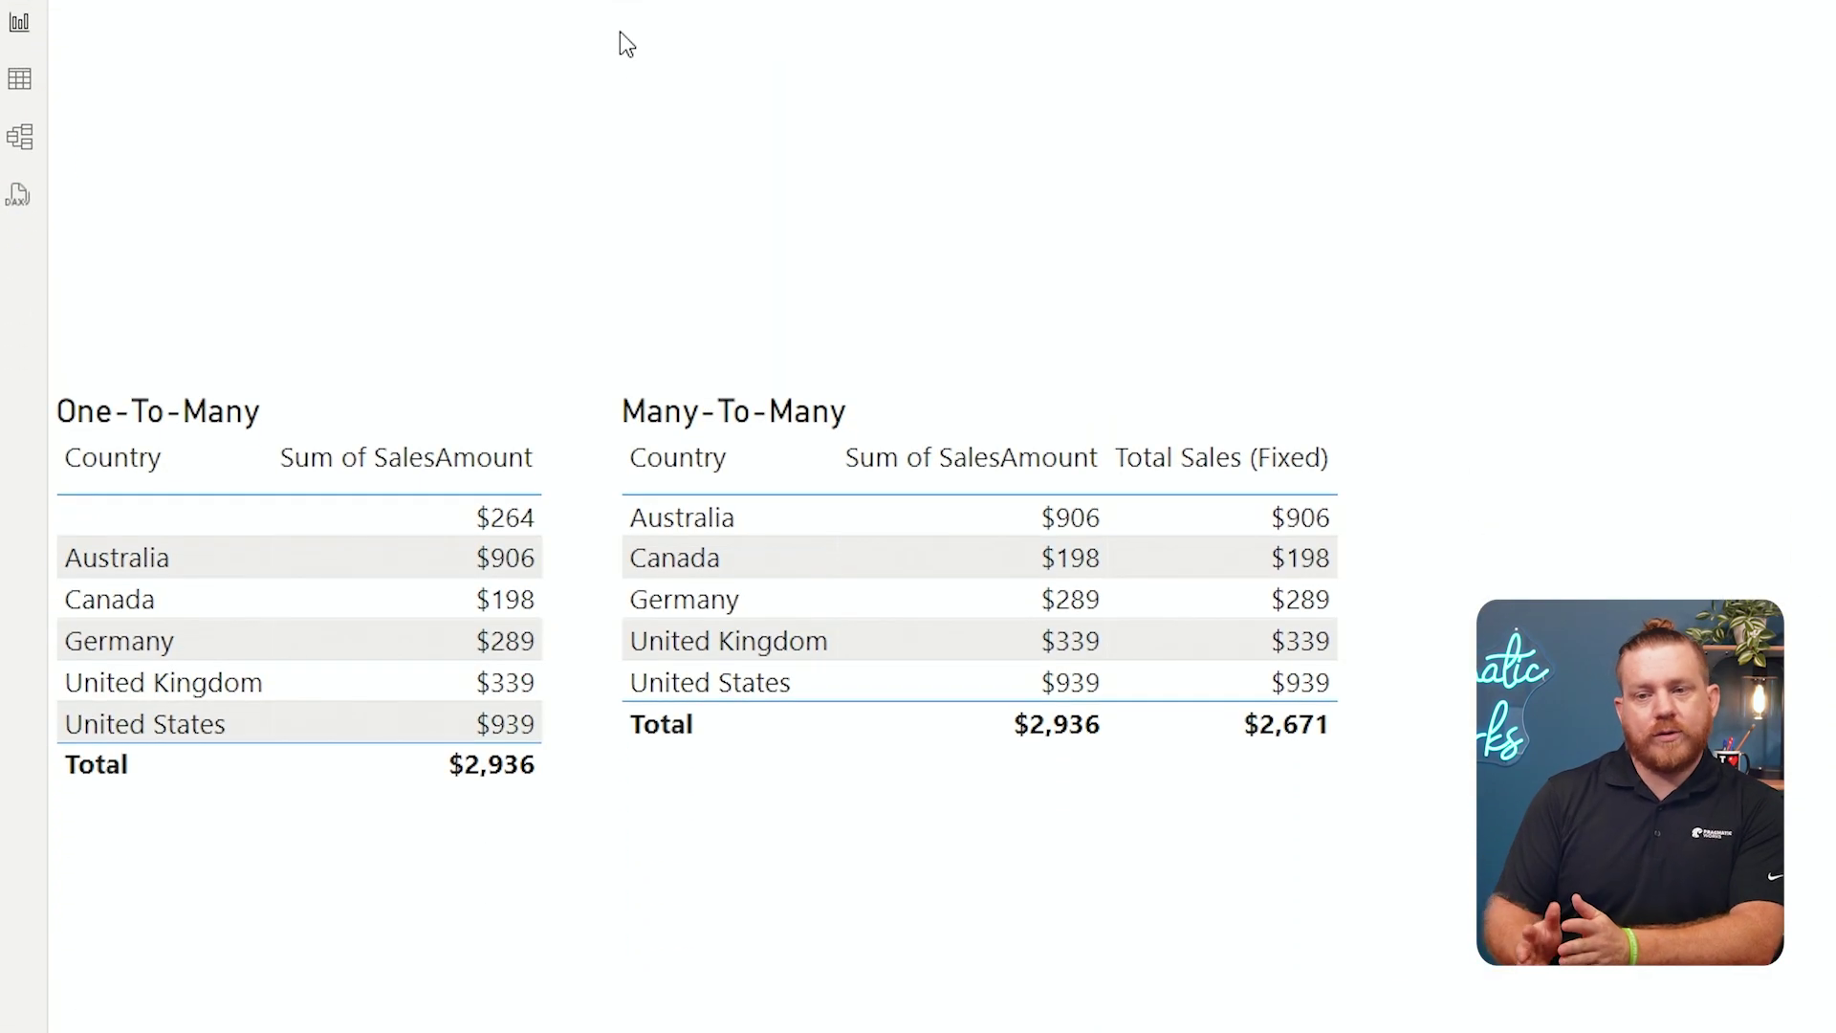